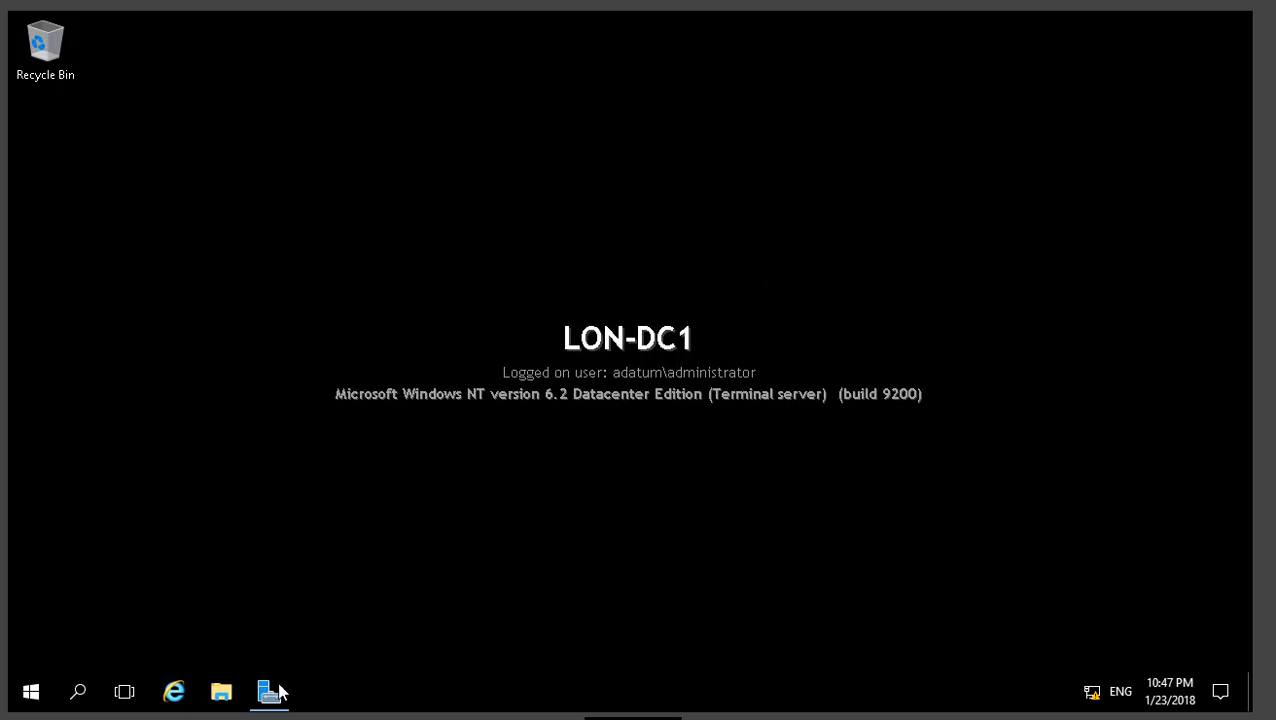
Open Server Manager and start adding roles and features to the LON-DC1.Adatum.com server, advancing to the server role selection
mouse_move(277, 697)
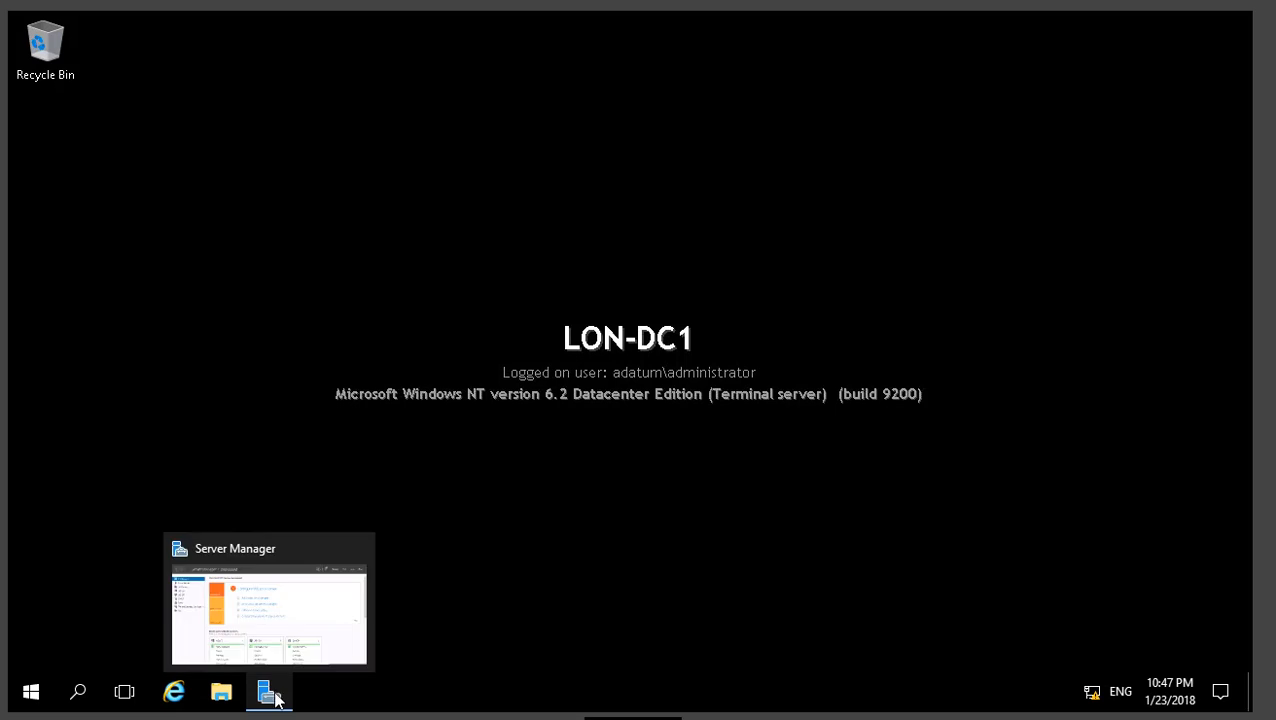
left_click(277, 697)
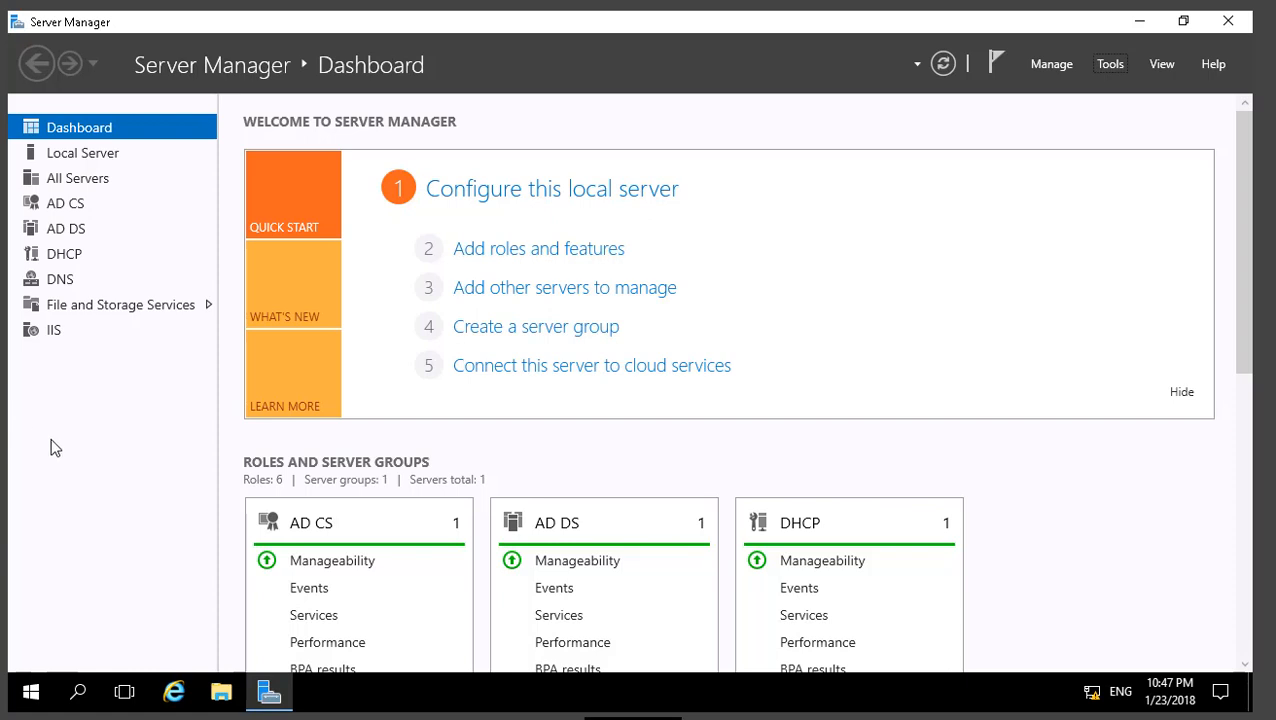
left_click(548, 250)
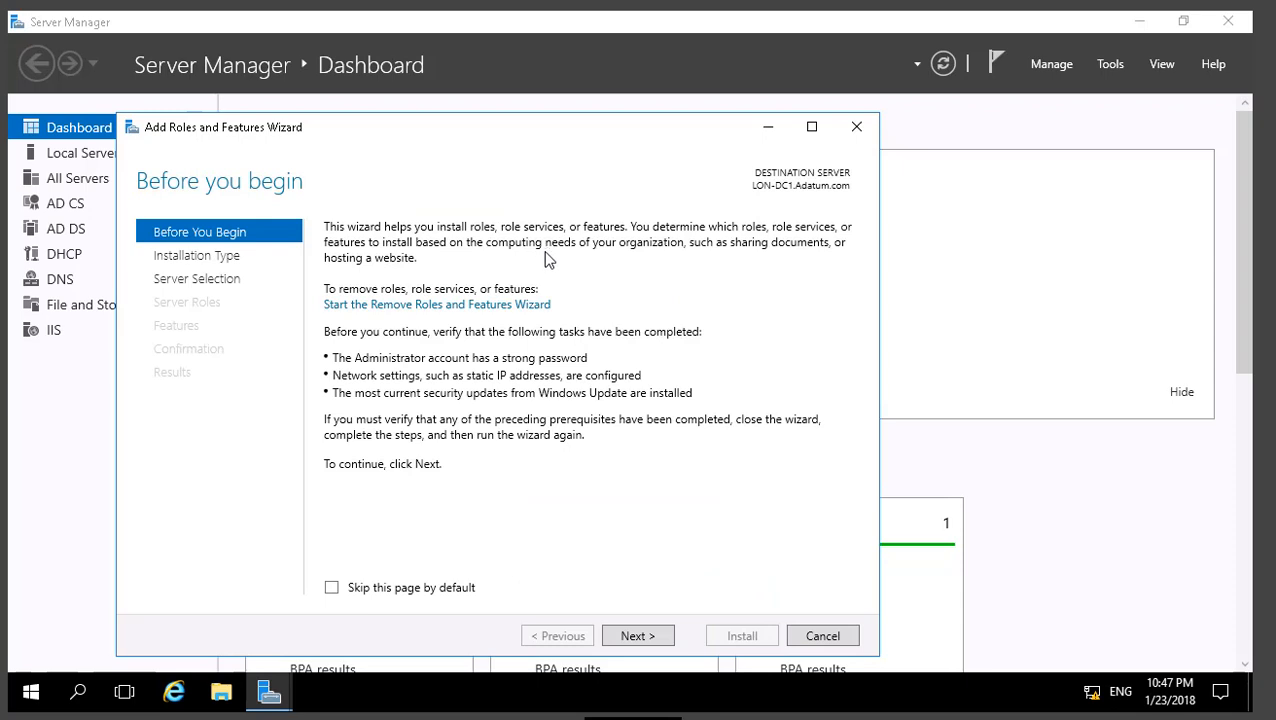
left_click(645, 640)
left_click(645, 640)
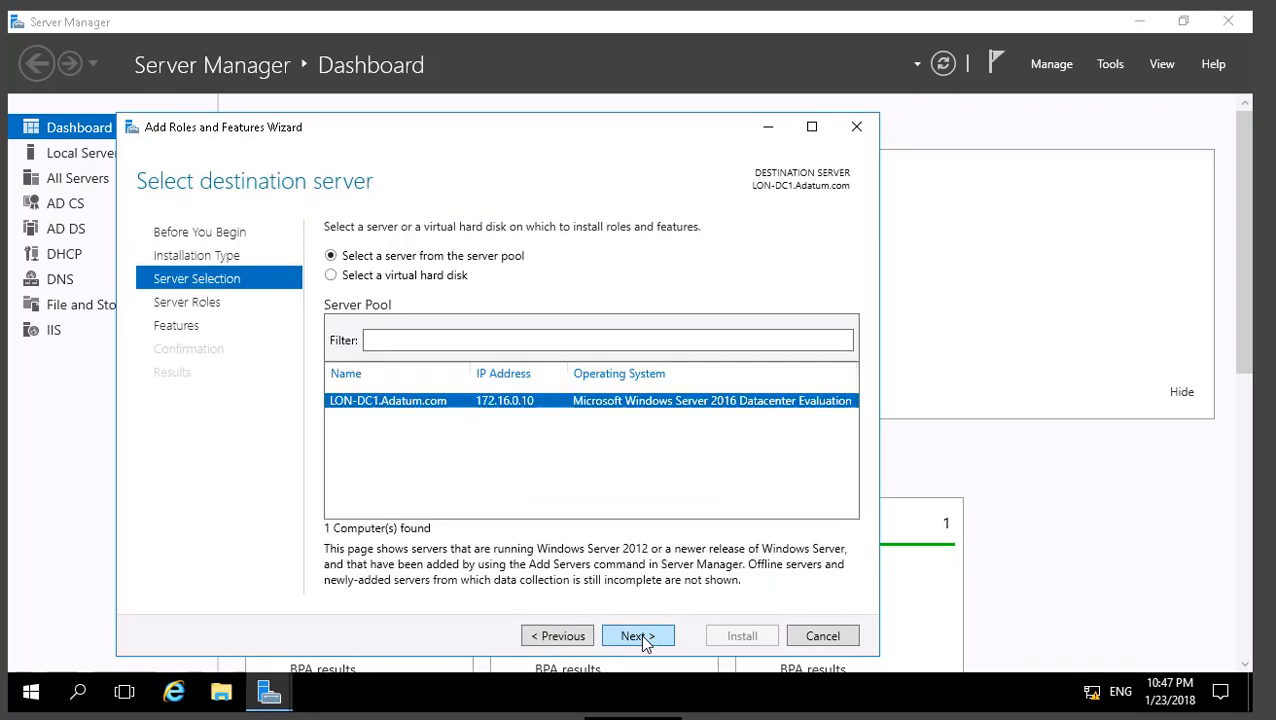
left_click(645, 640)
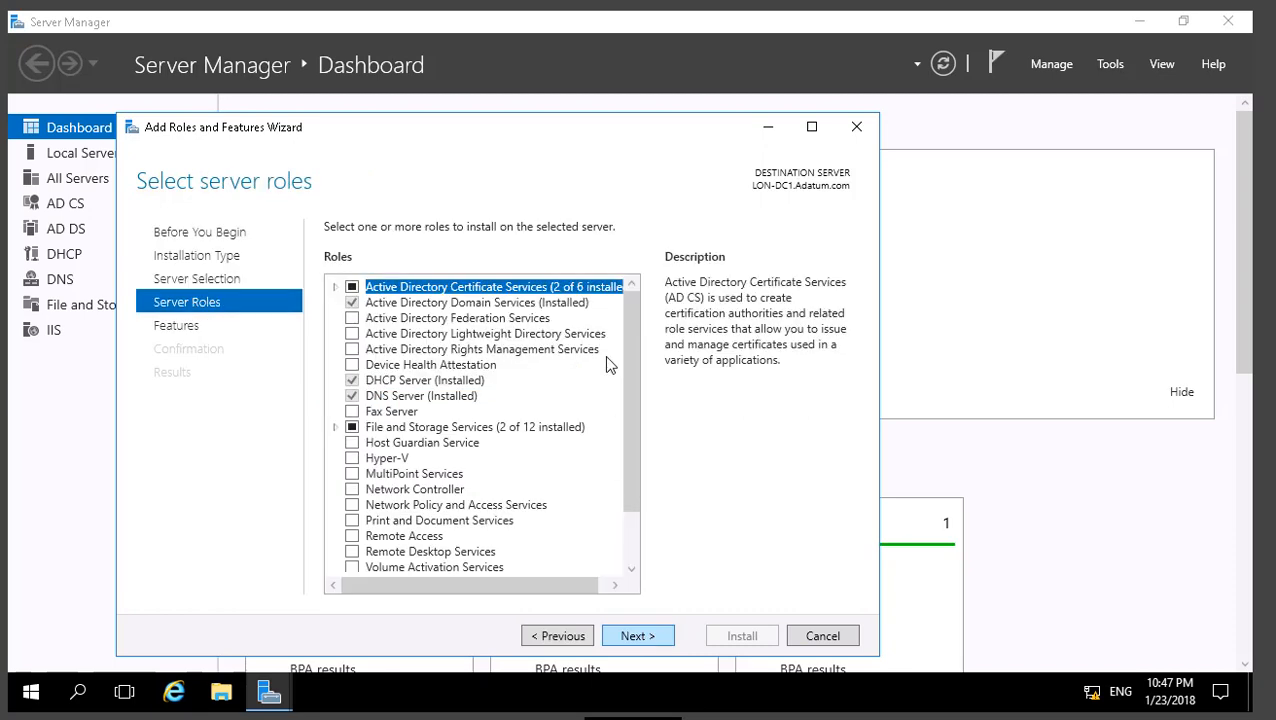
Select the Work Folders role service under File and iSCSI Services, including its required features and management tools
left_click_drag(630, 346, 625, 527)
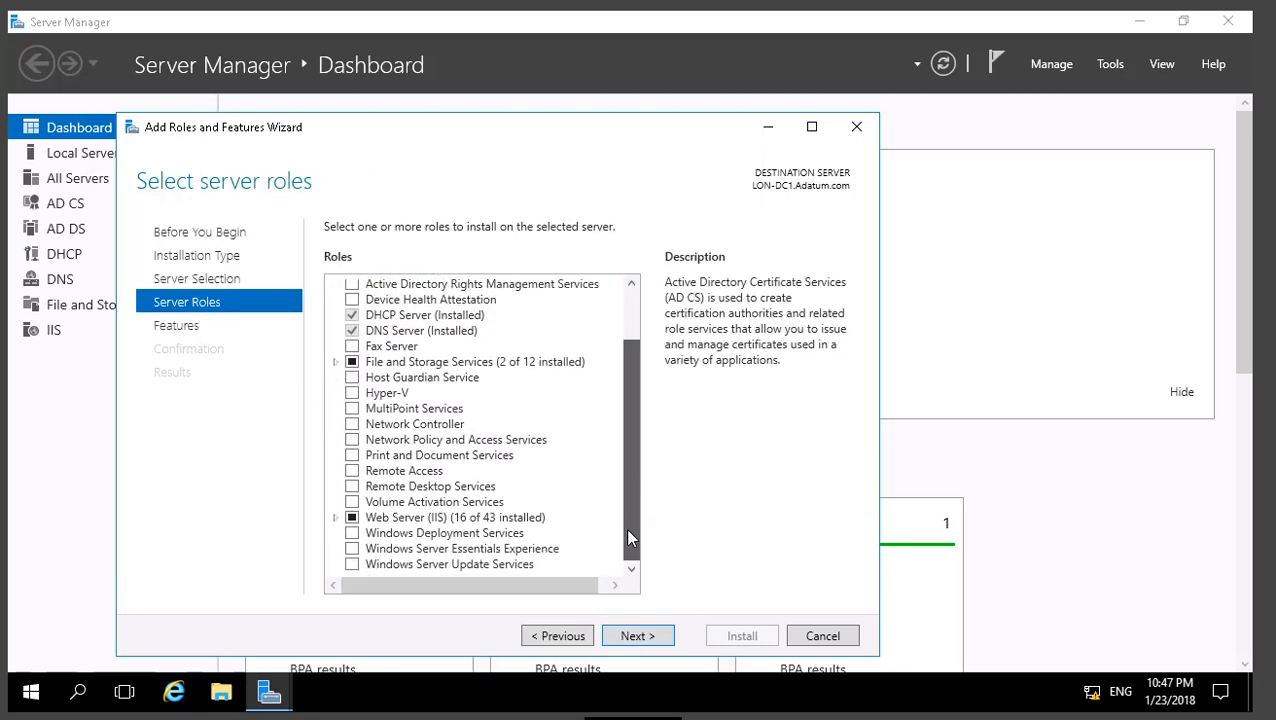
left_click(336, 363)
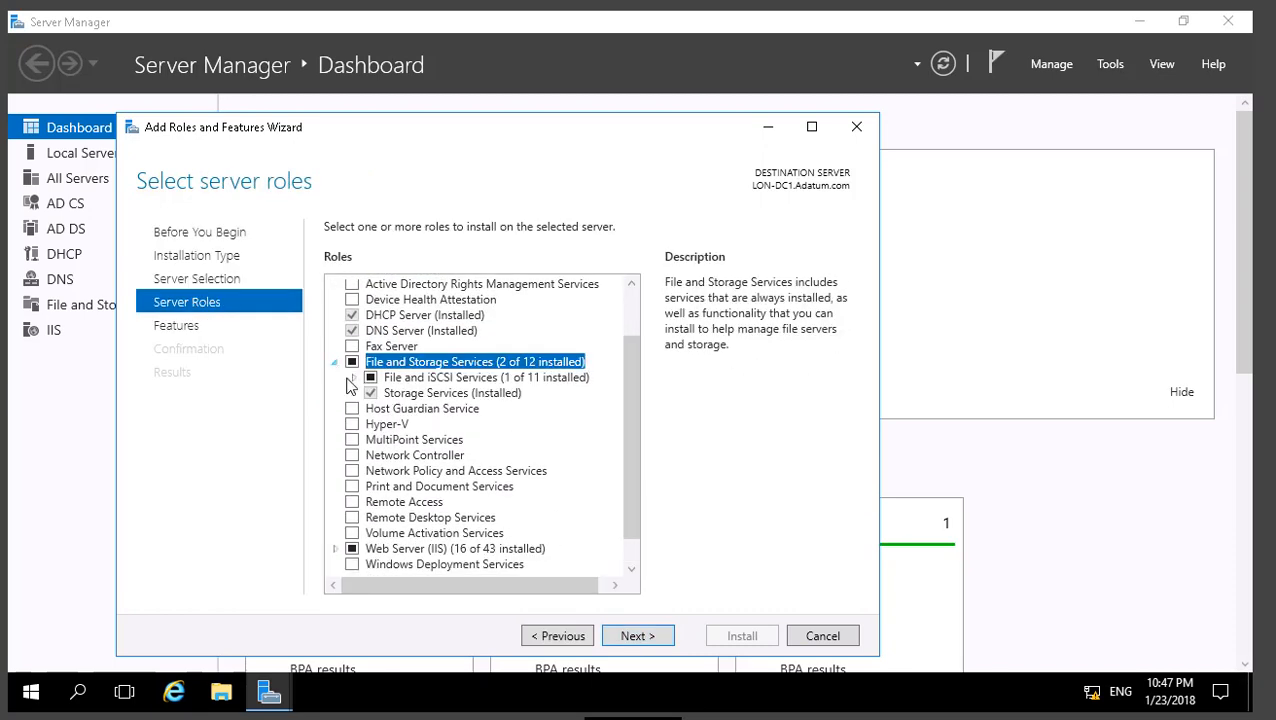
left_click(352, 379)
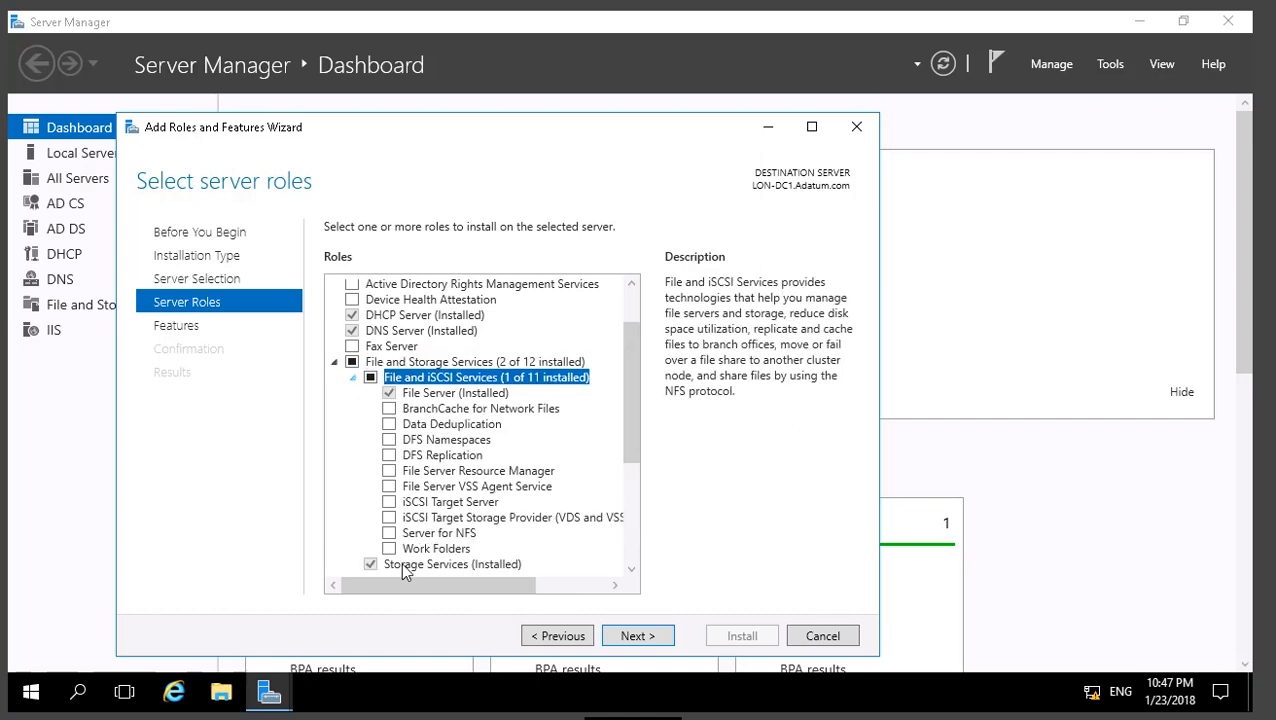
left_click(388, 549)
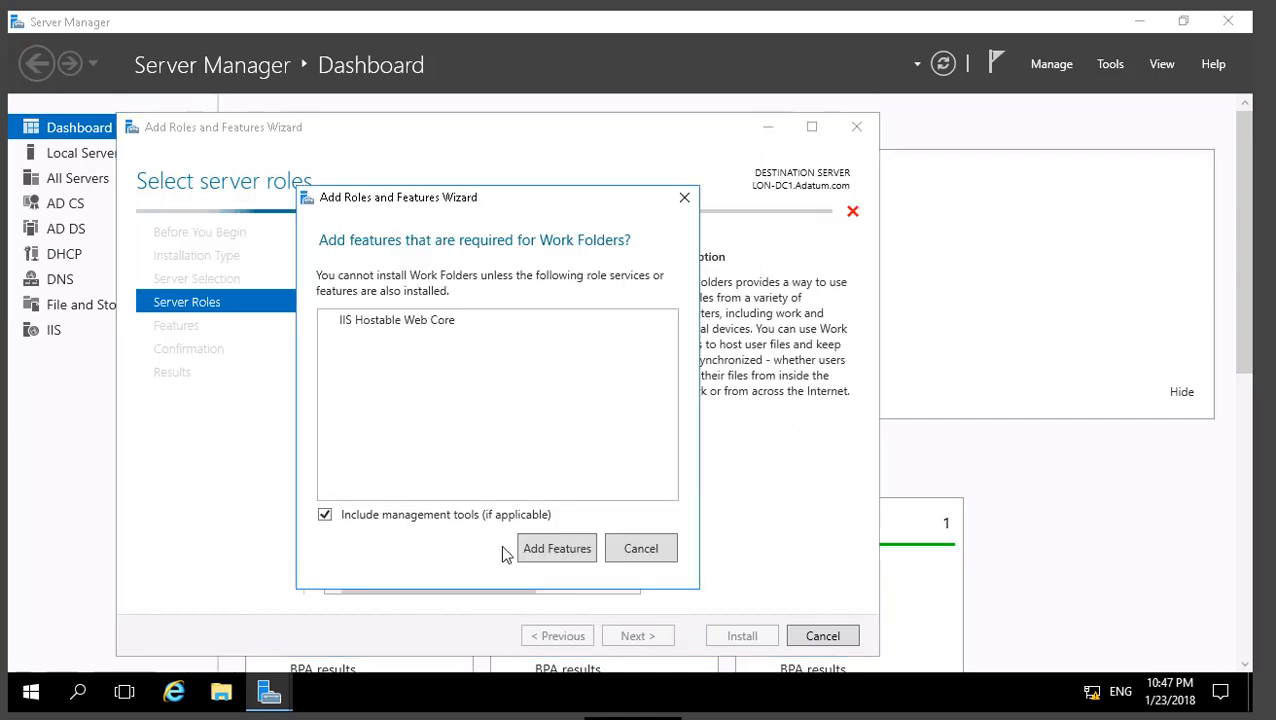
left_click(555, 549)
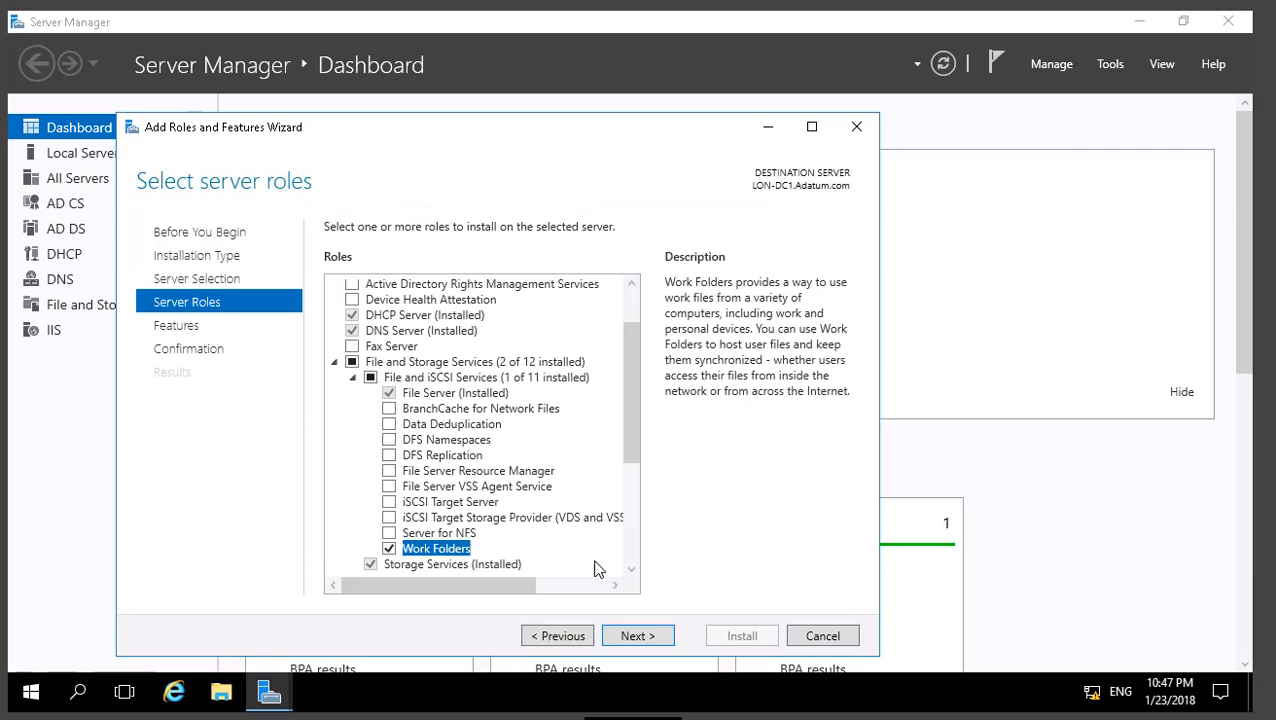
Install Work Folders and IIS Hostable Web Core without additional features, and close the wizard once installation finishes
left_click(638, 636)
left_click(638, 636)
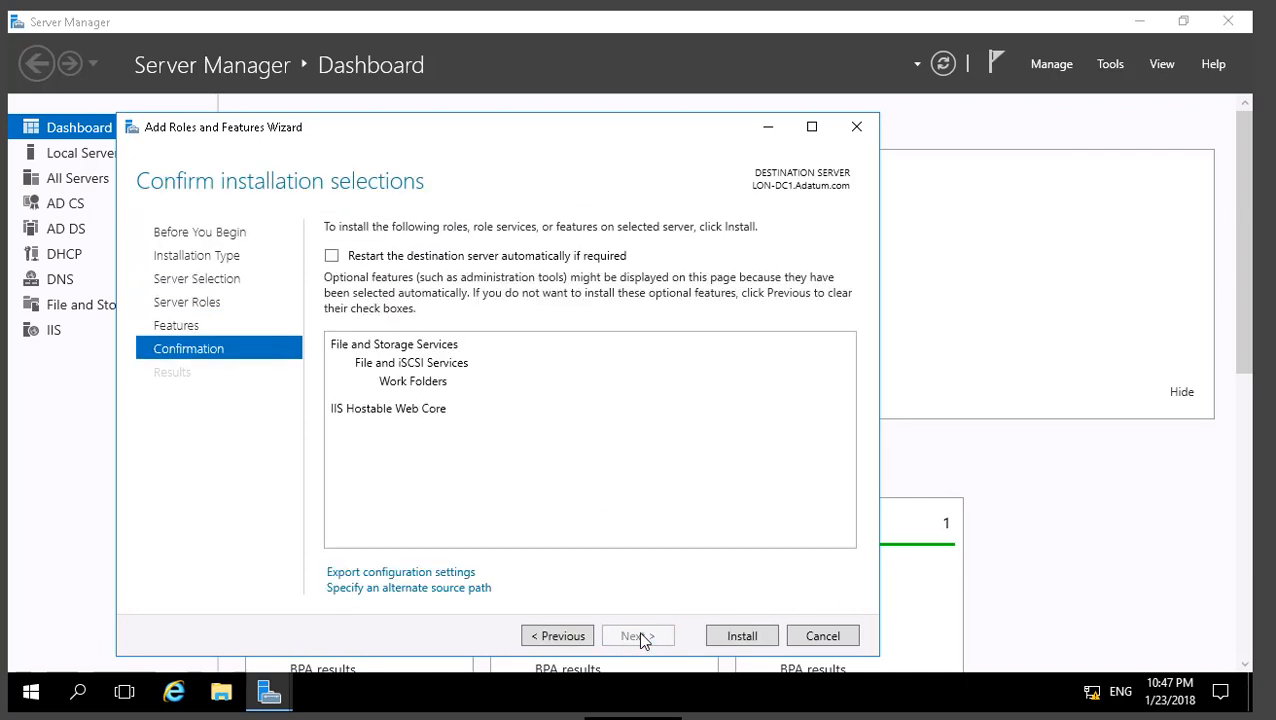
left_click(742, 636)
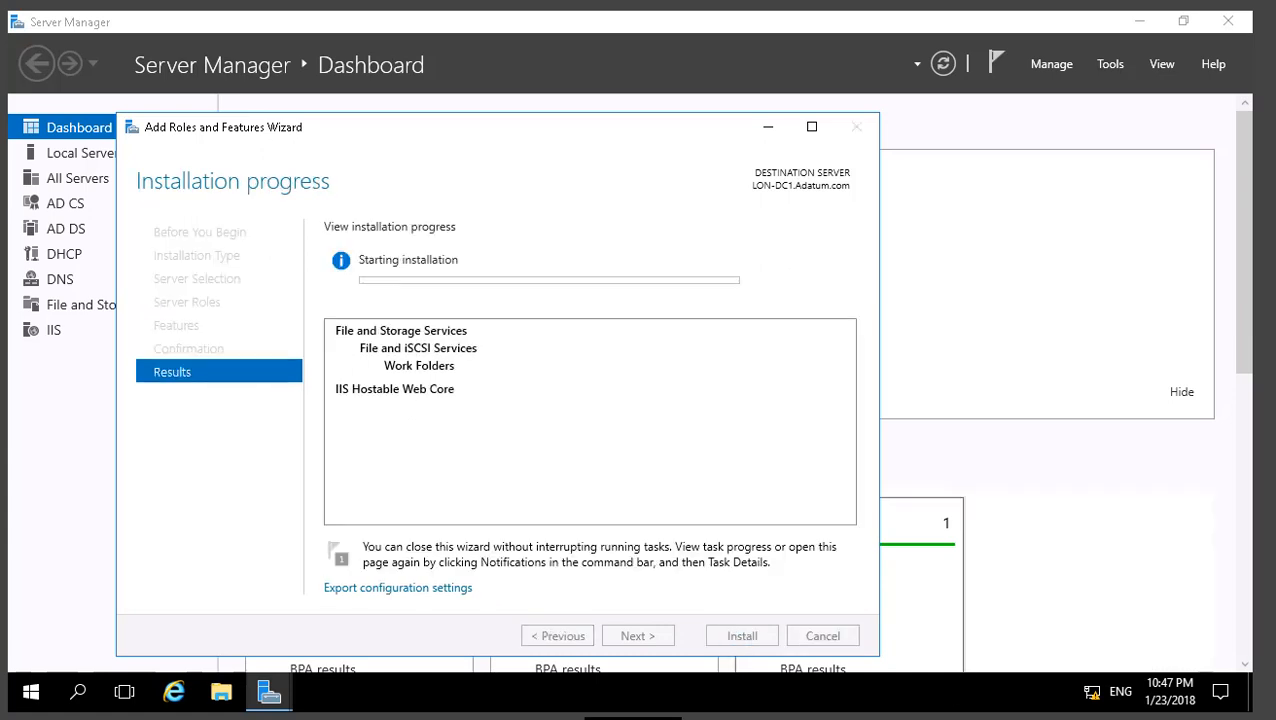
left_click(422, 702)
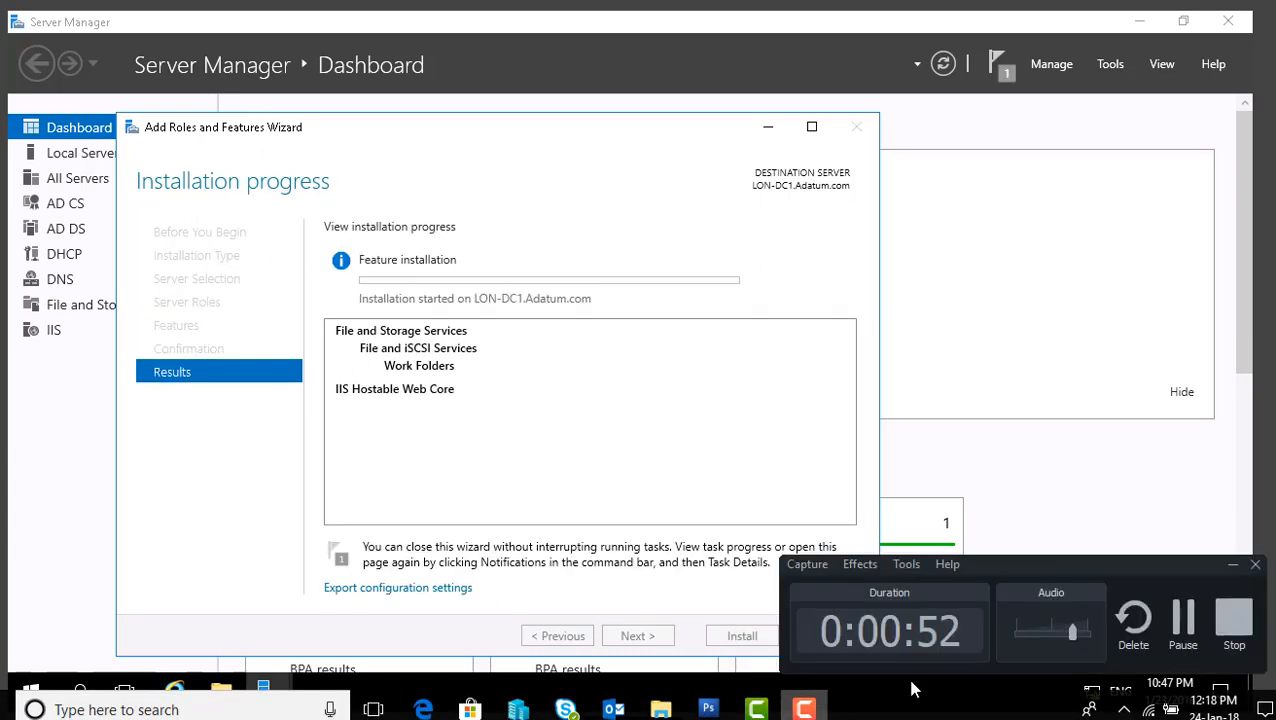
left_click(1184, 622)
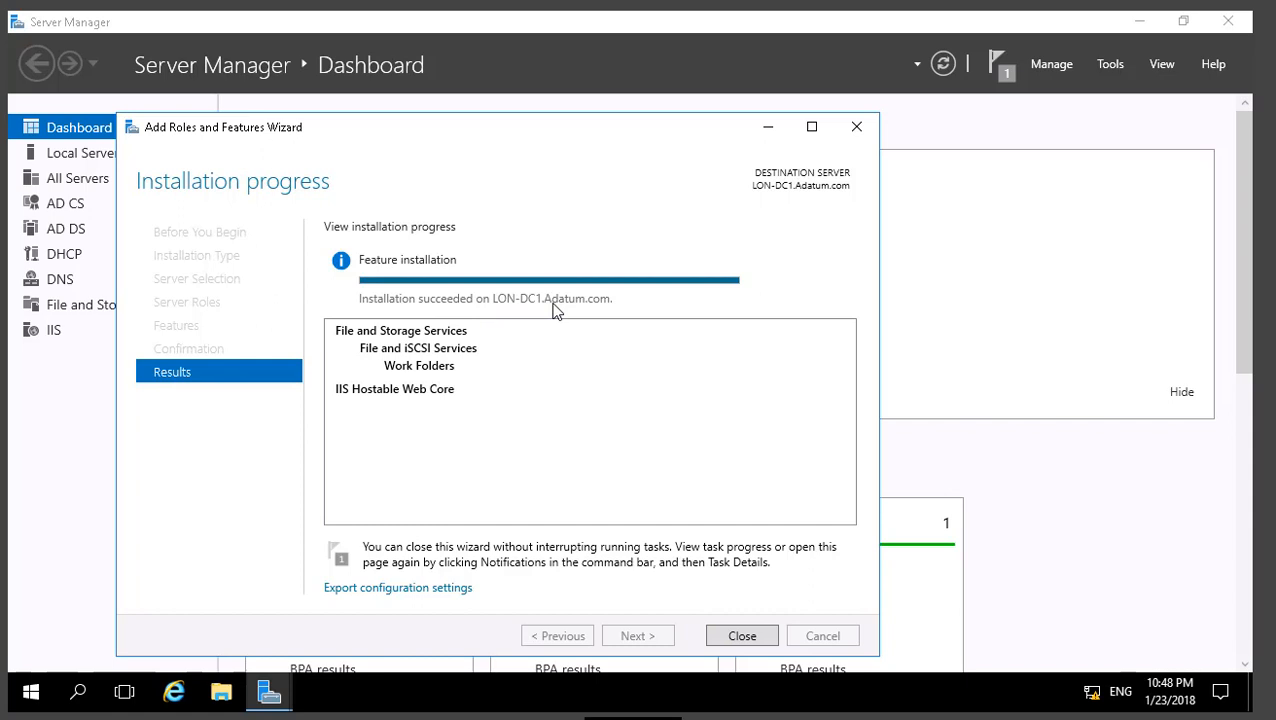
left_click(745, 637)
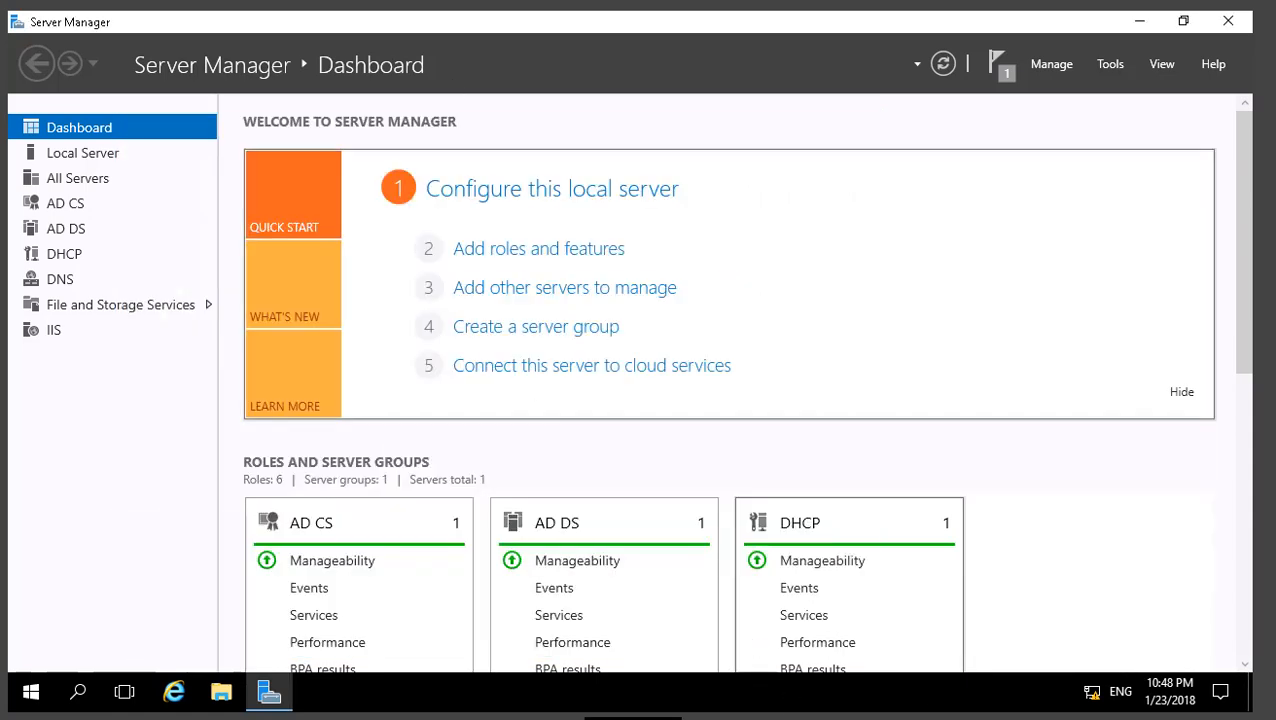
Open Work Folders in File and Storage Services and start a new sync share, continuing to its server and path settings
left_click(157, 307)
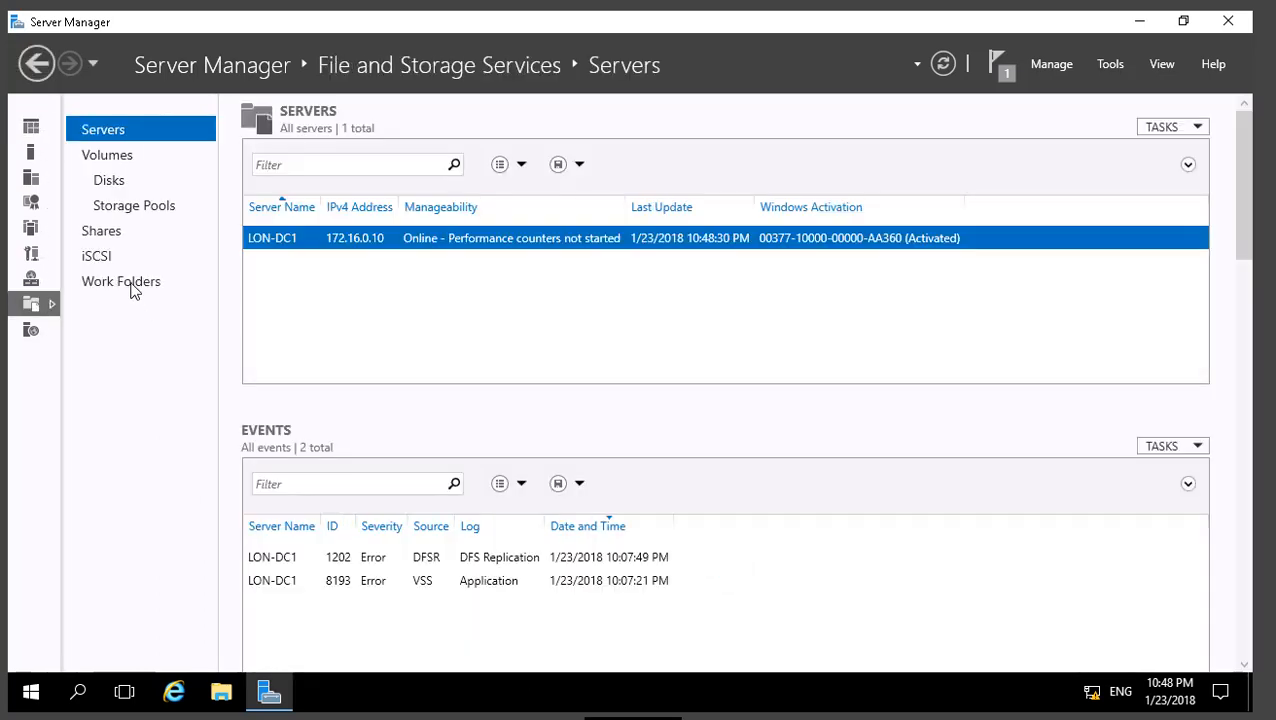
left_click(135, 287)
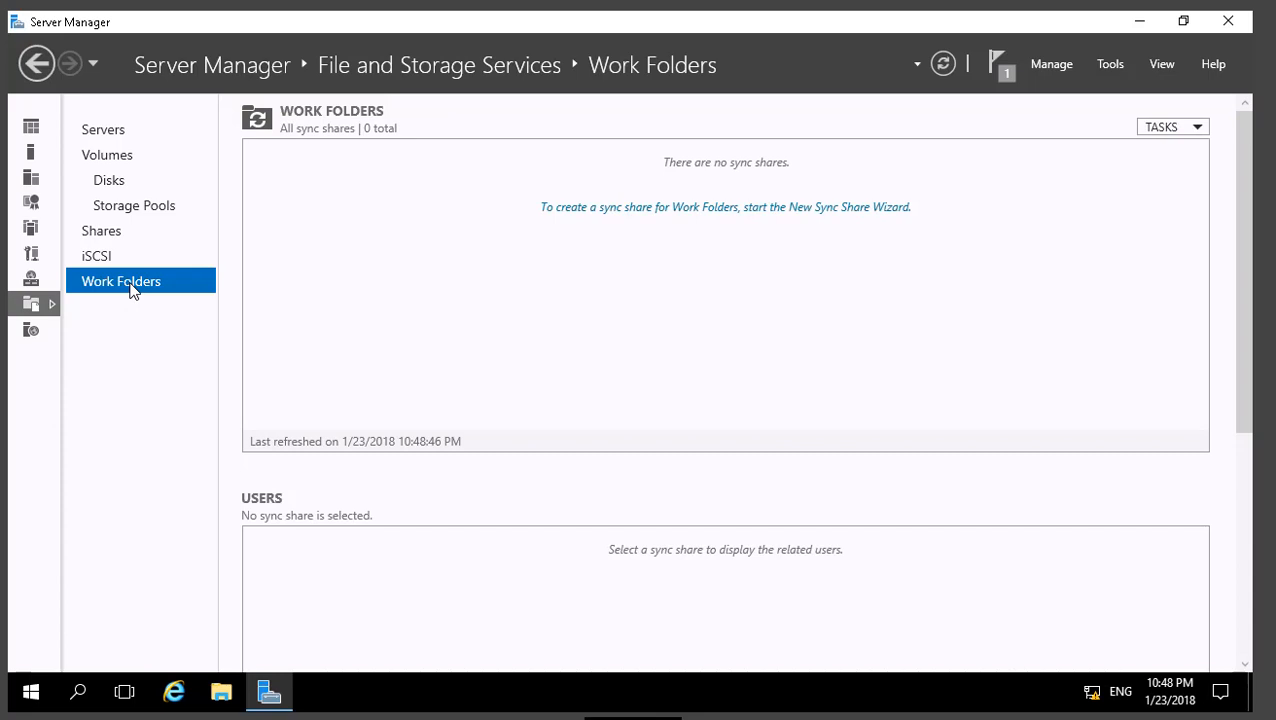
left_click(1192, 128)
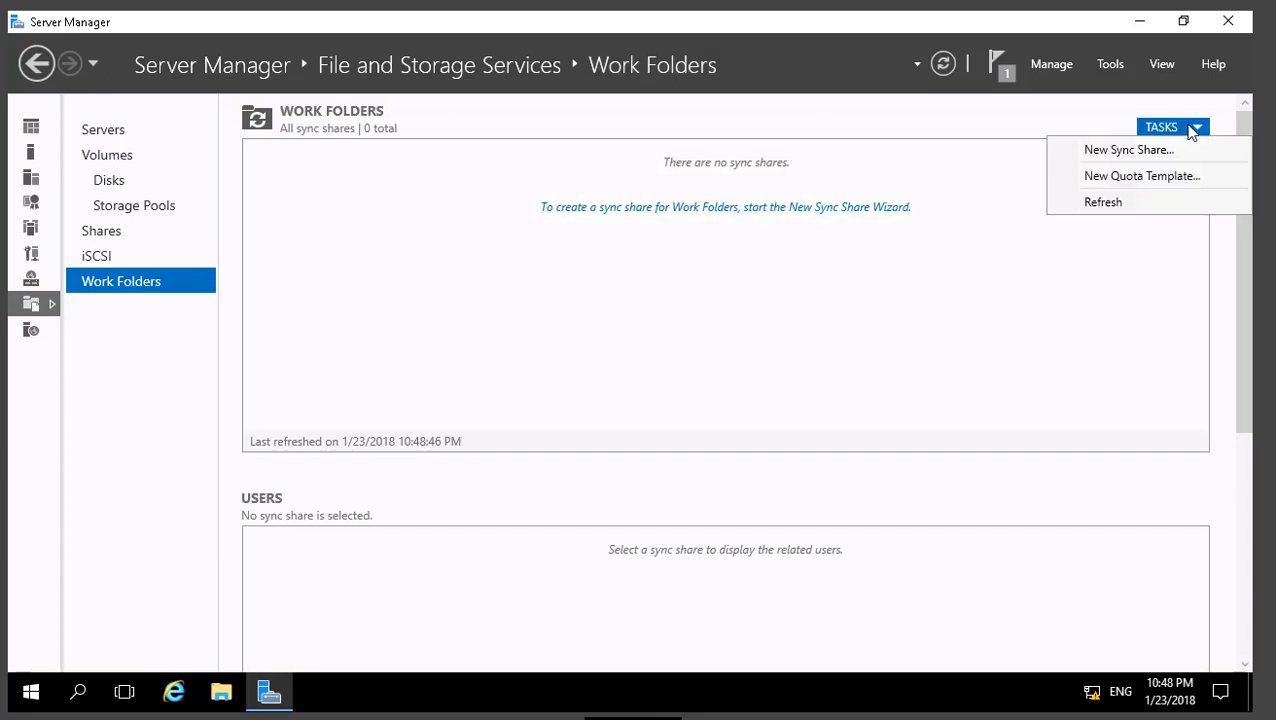
left_click(1131, 152)
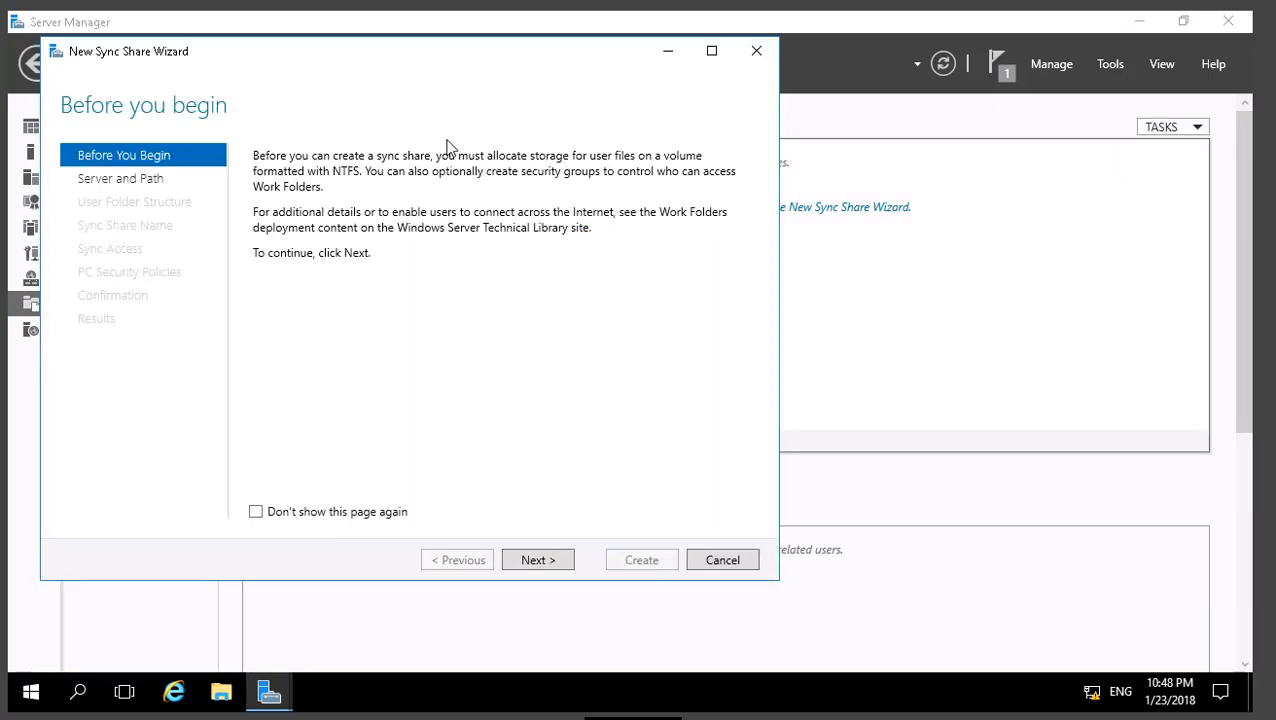
left_click(546, 564)
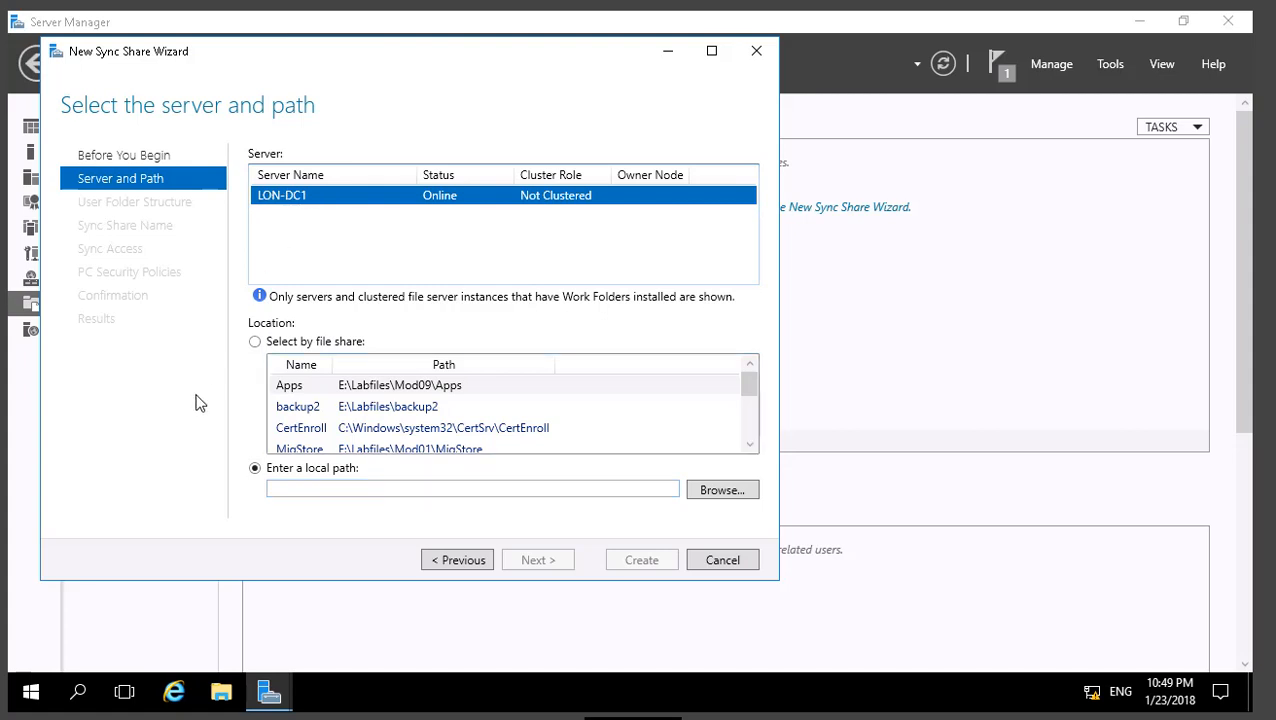
Set the sync share's local path on LON-DC1 to c:\share and agree to create that directory
left_click(296, 484)
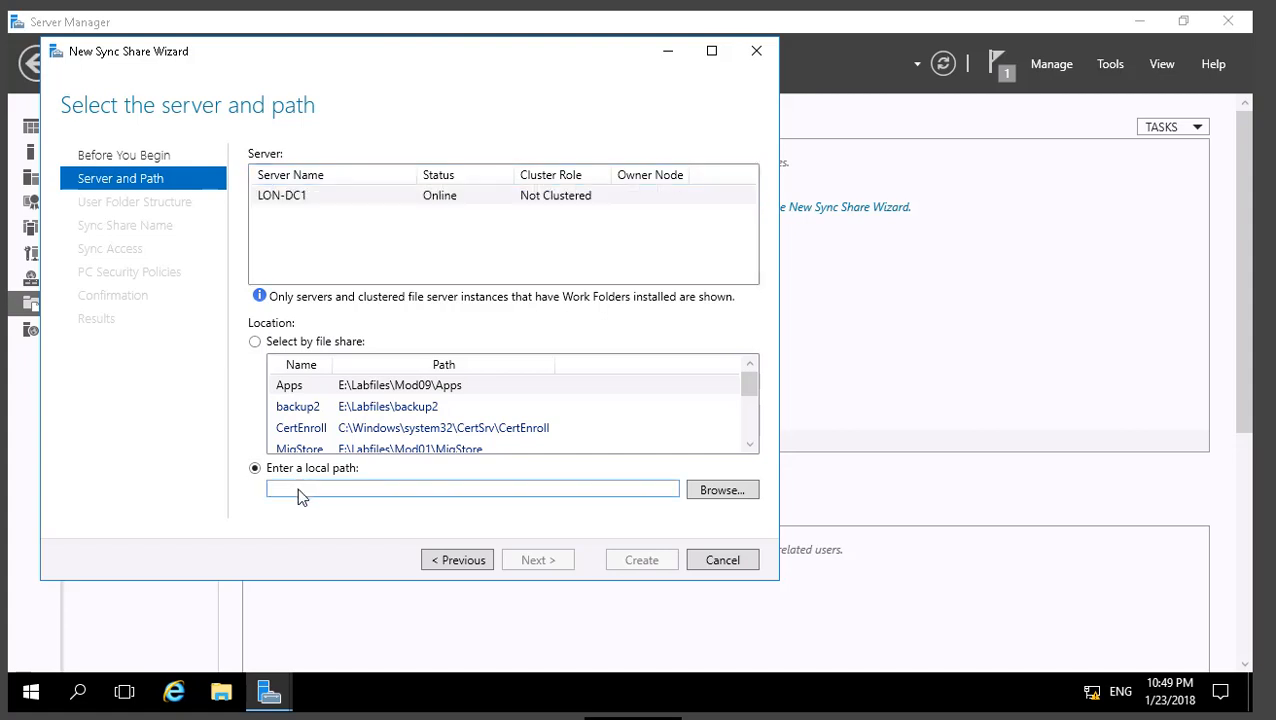
type("c:\\")
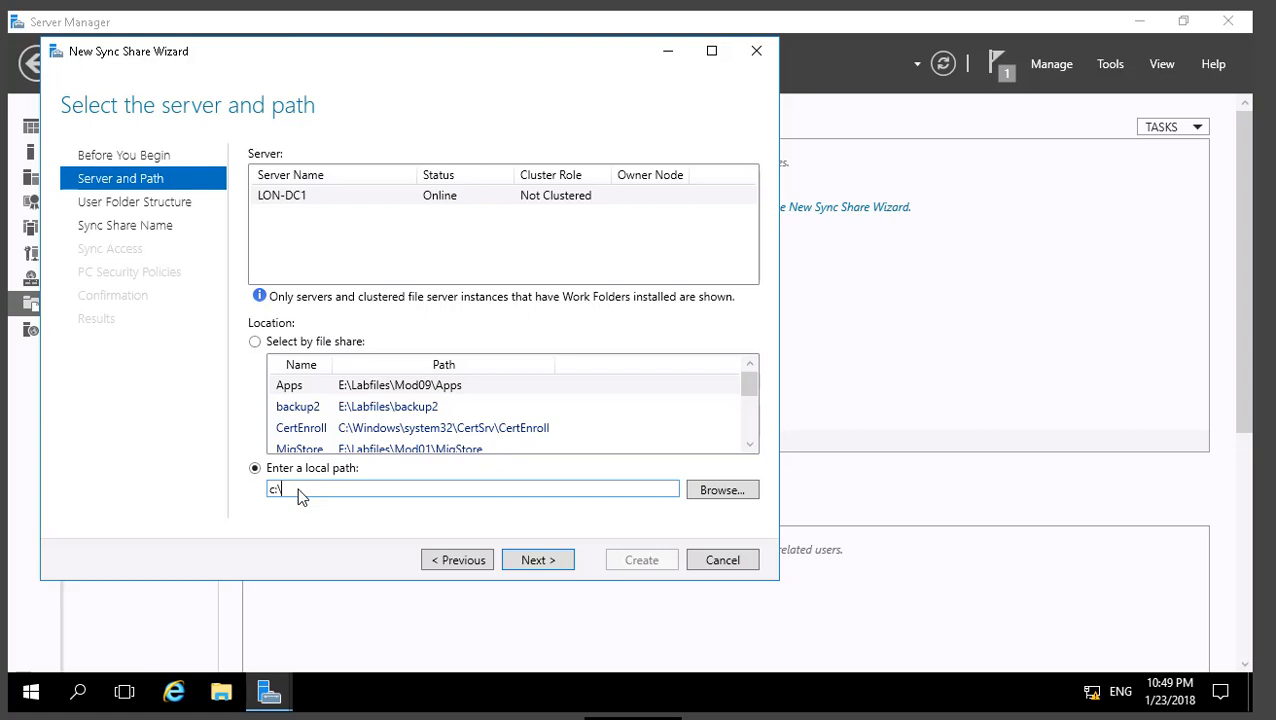
left_click(537, 561)
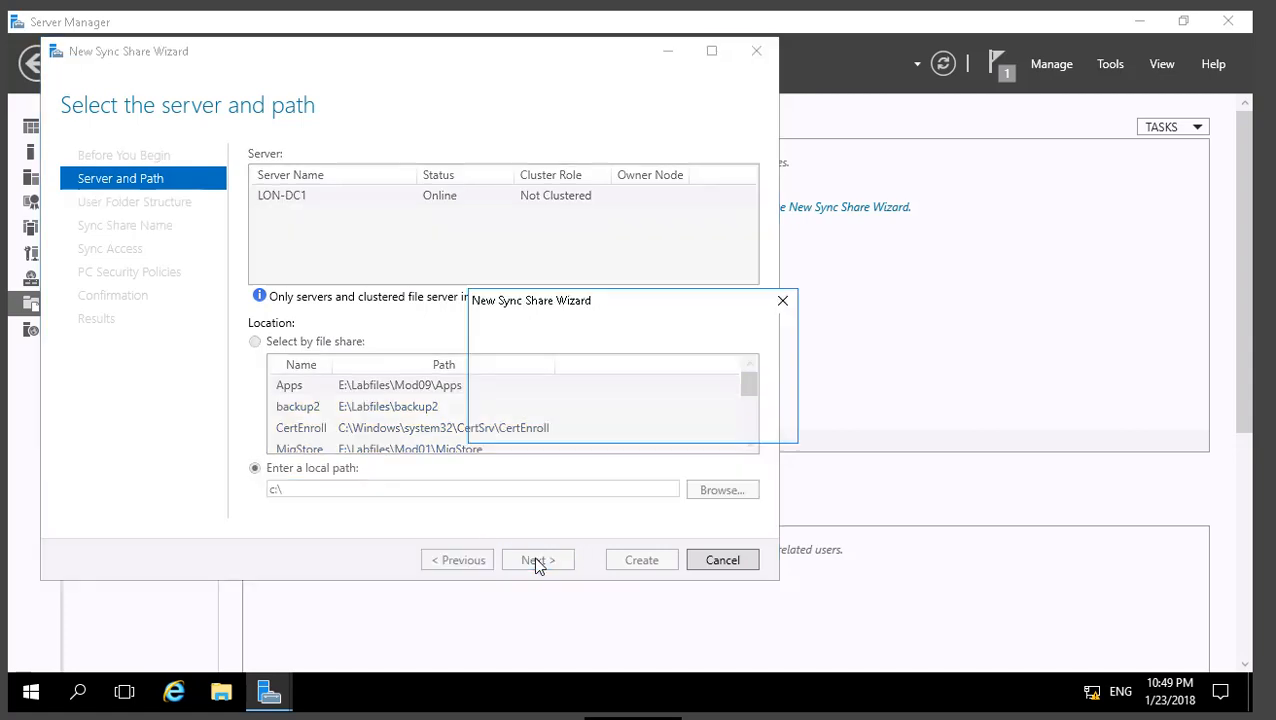
left_click(729, 424)
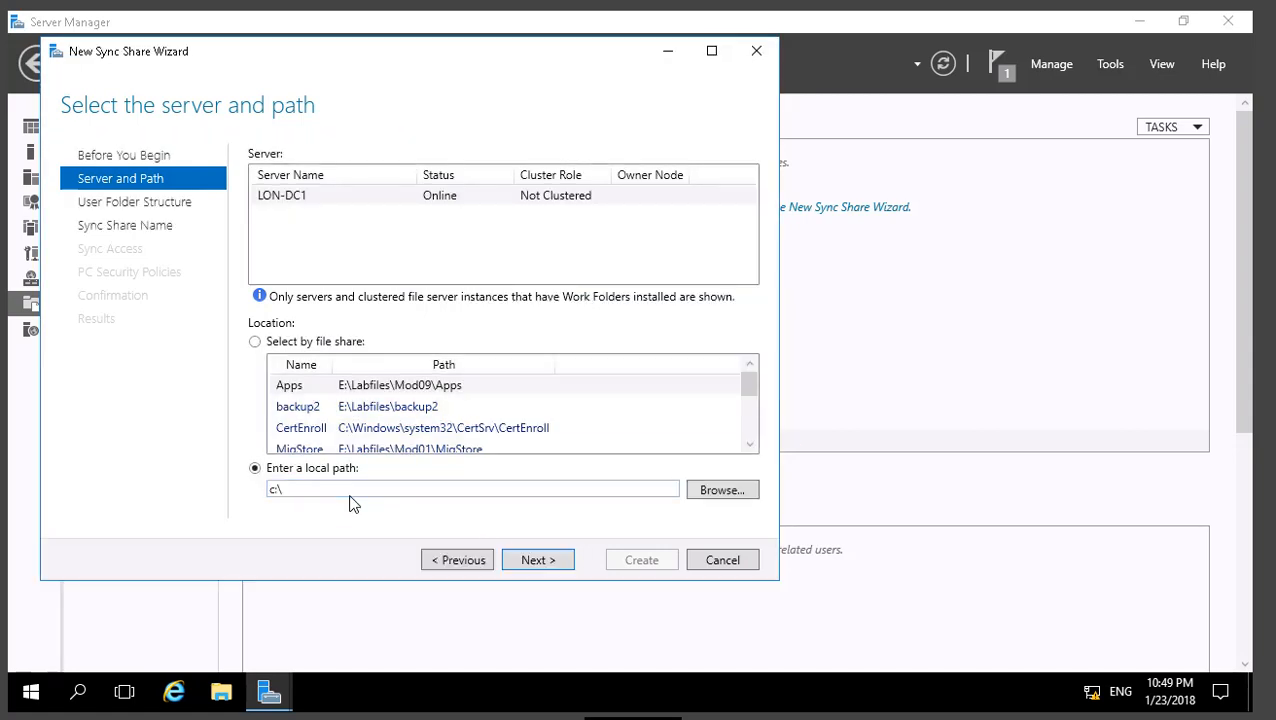
left_click(349, 497)
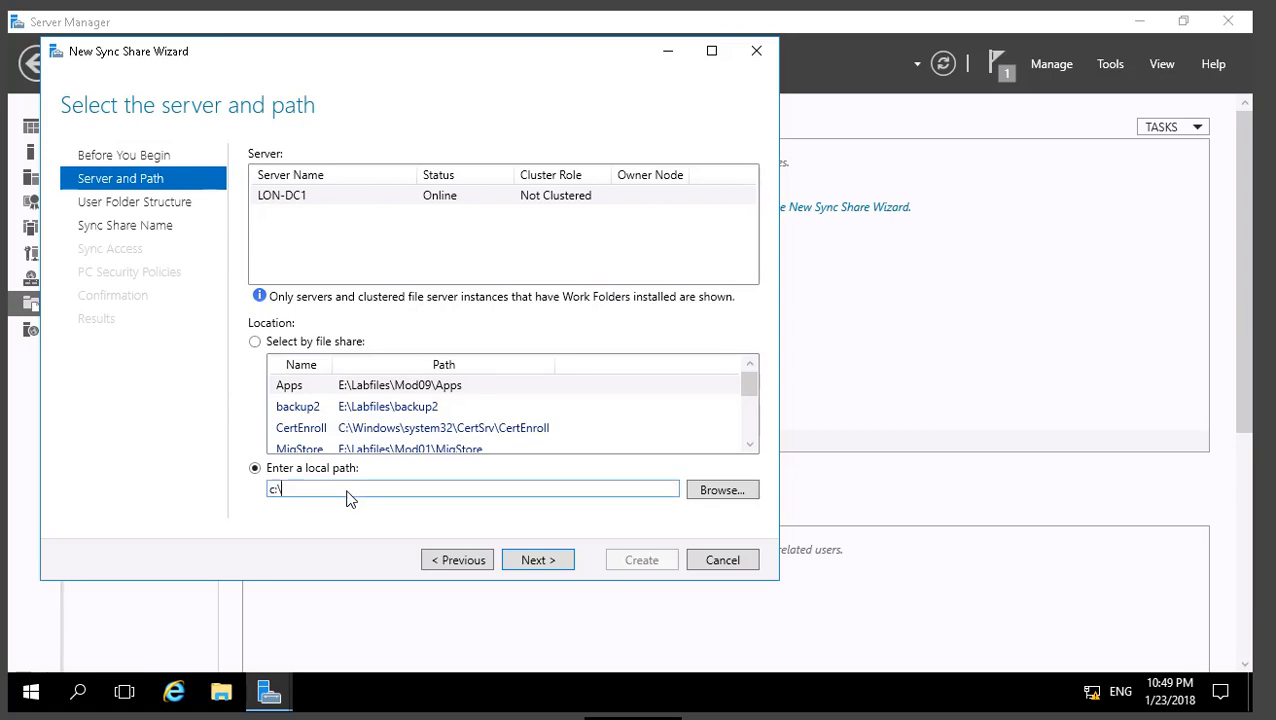
type("share")
left_click(552, 565)
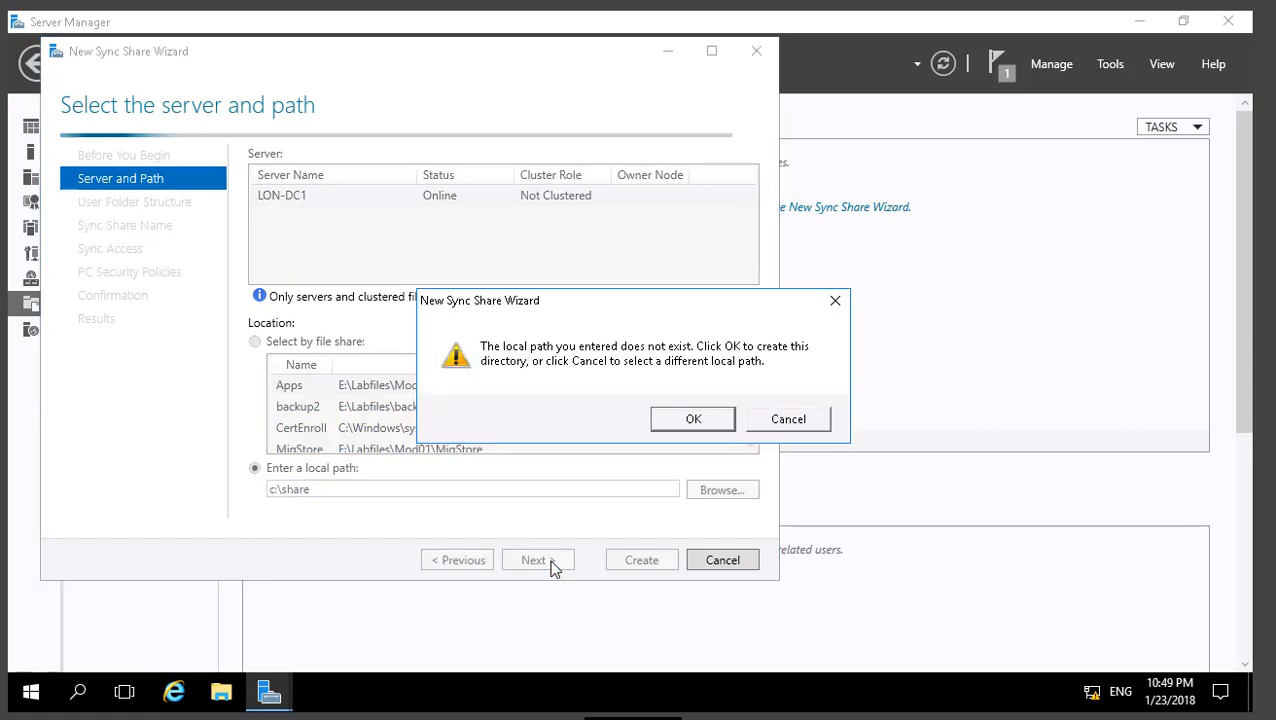
left_click(706, 425)
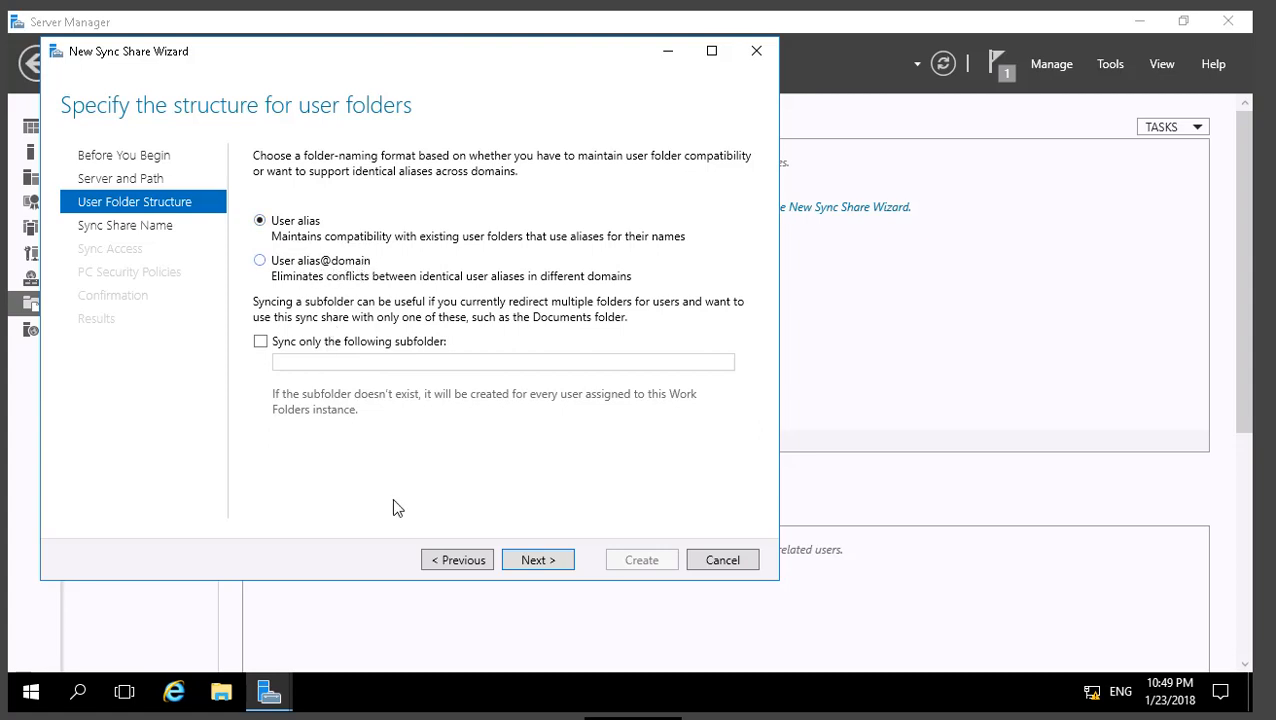
Accept the User alias folder format and the sync share name "share", and grant sync access to the Domain Users group
left_click(549, 562)
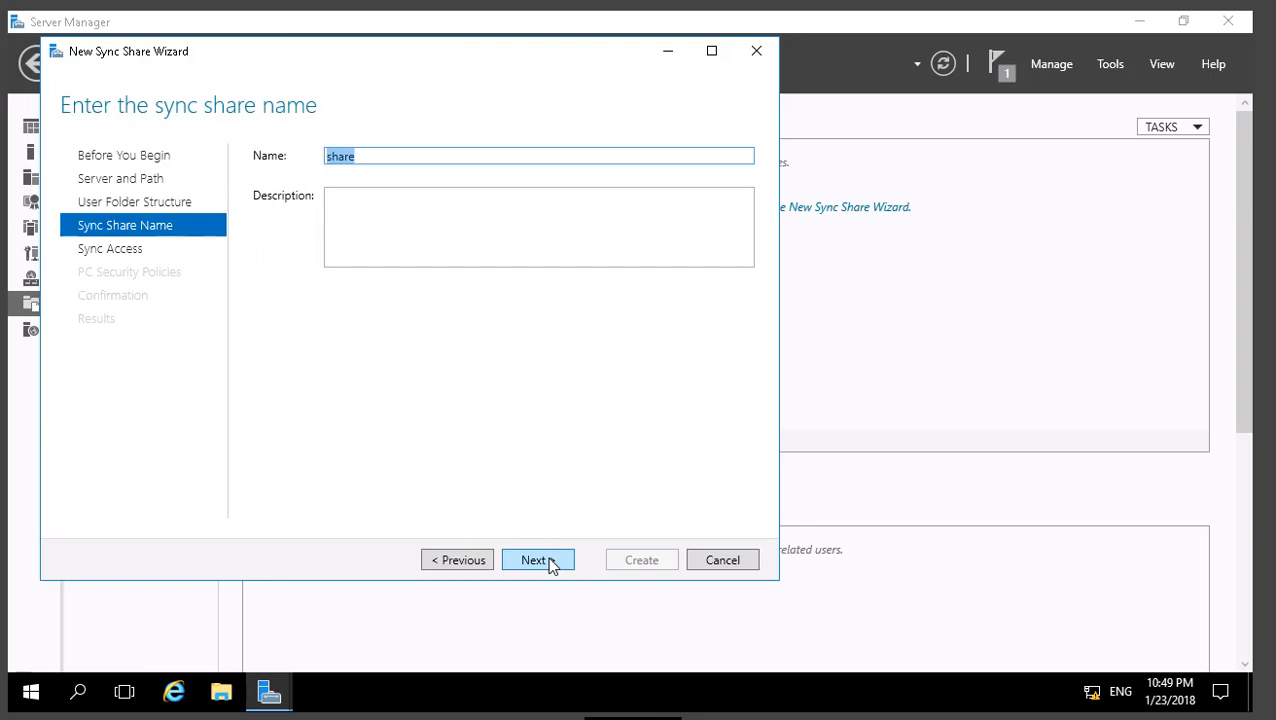
left_click(536, 560)
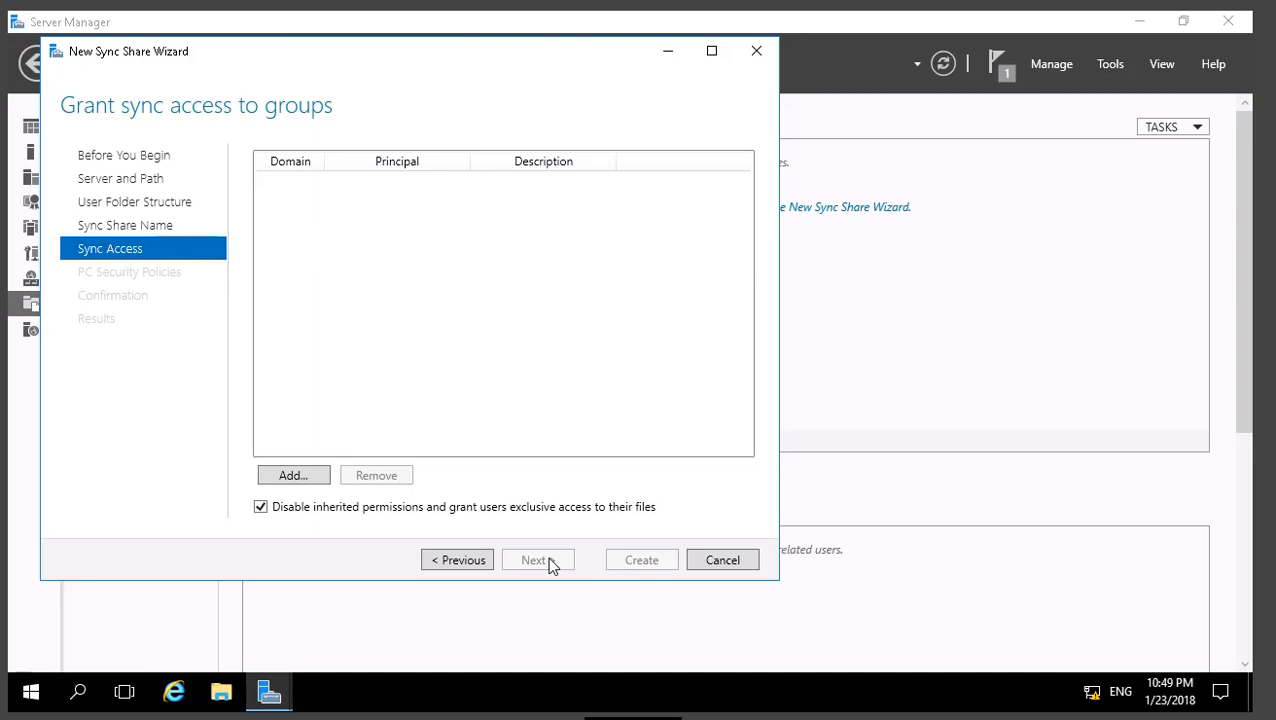
left_click(291, 476)
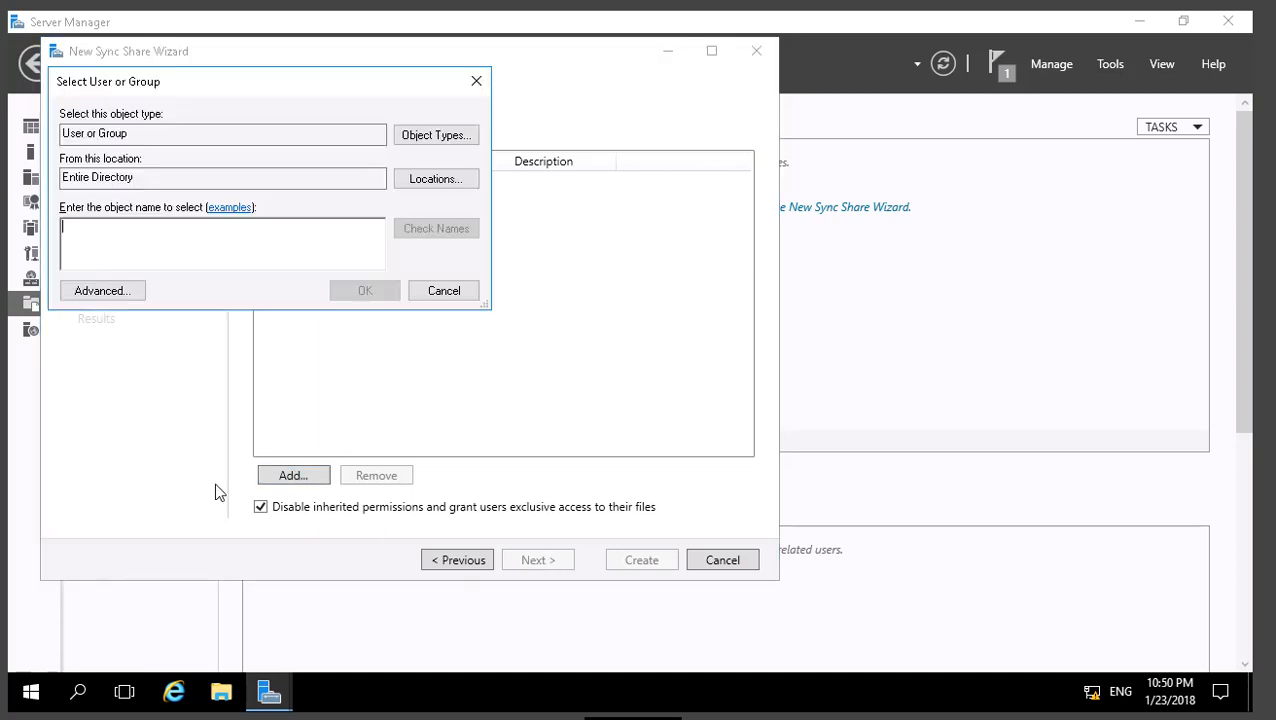
type("dom")
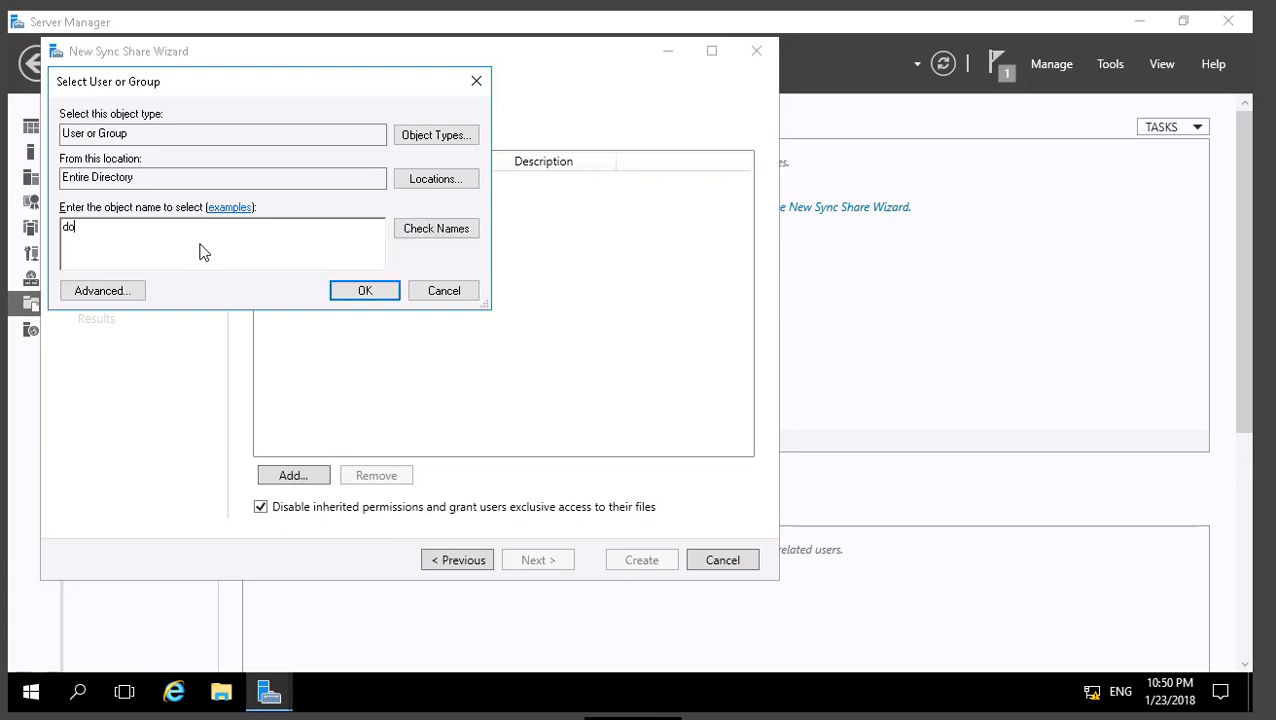
left_click(421, 230)
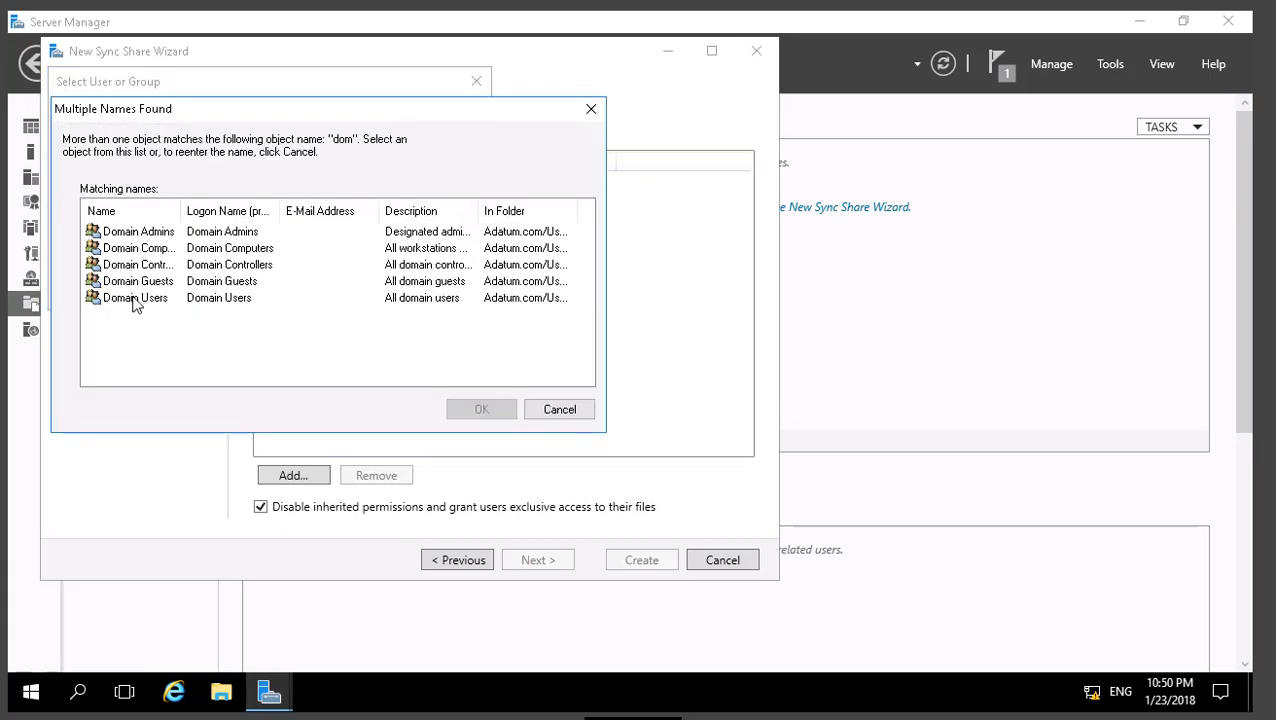
left_click(135, 298)
left_click(479, 411)
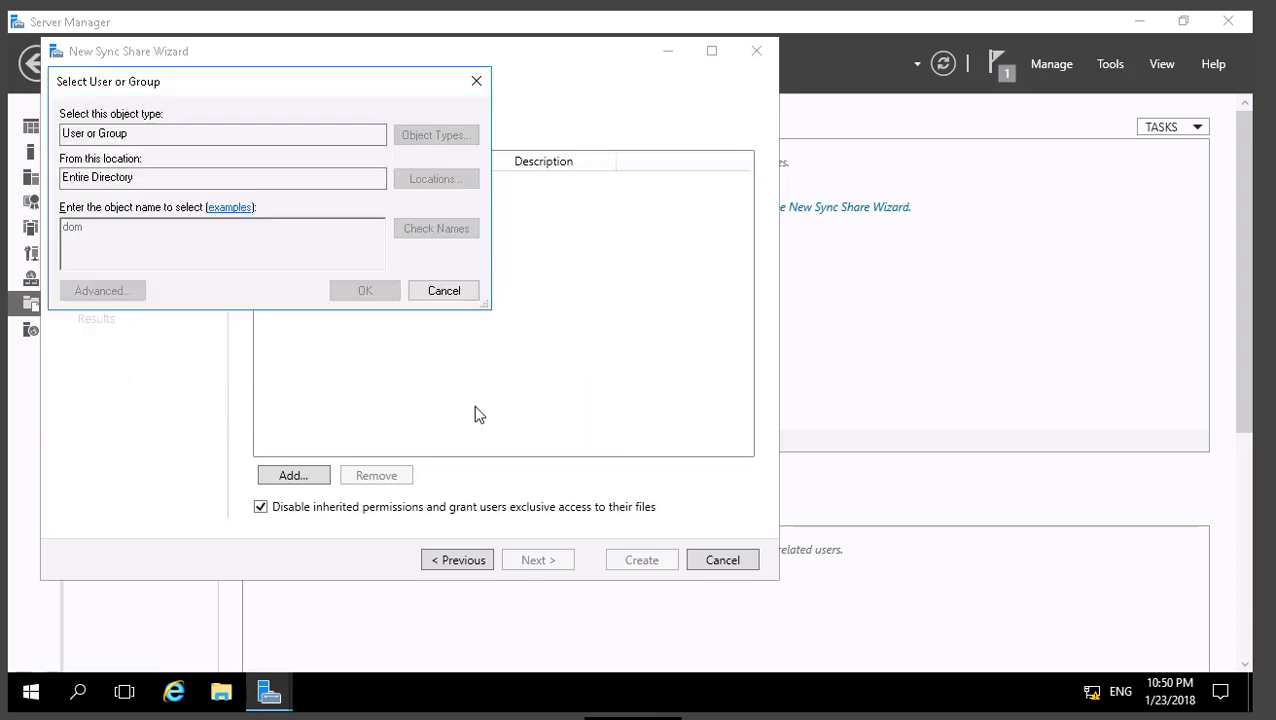
left_click(362, 291)
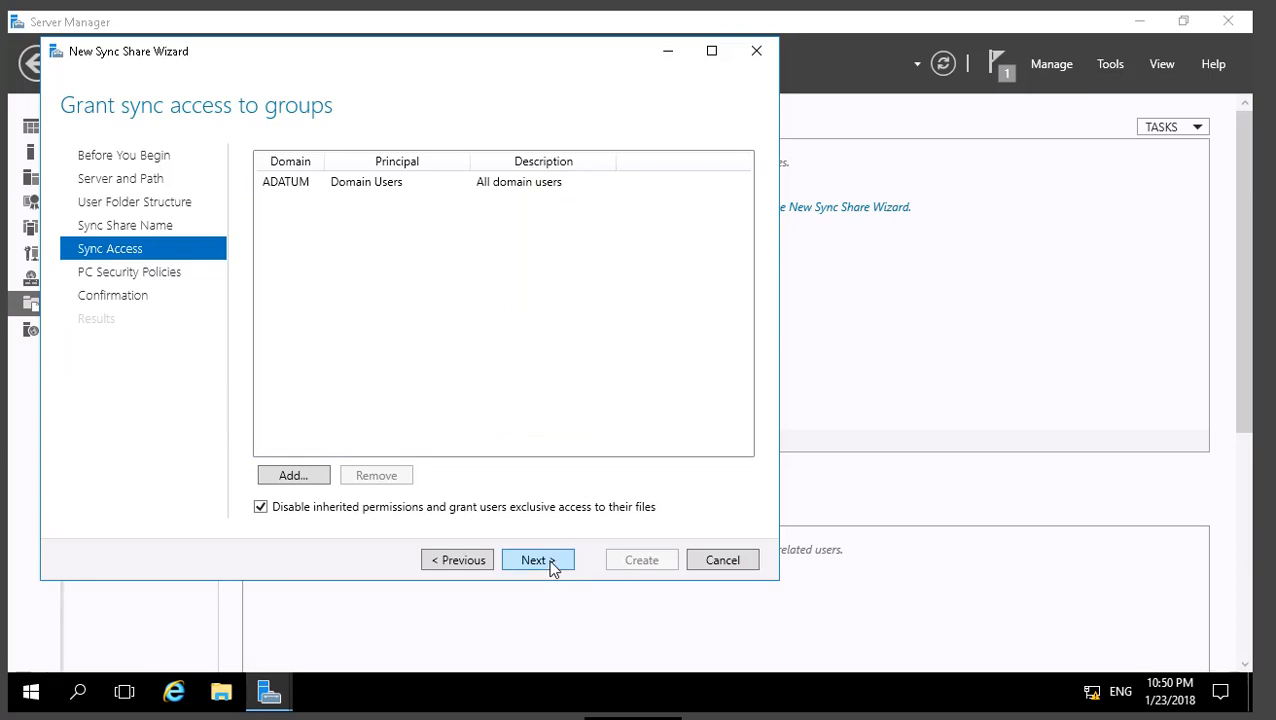
left_click(552, 567)
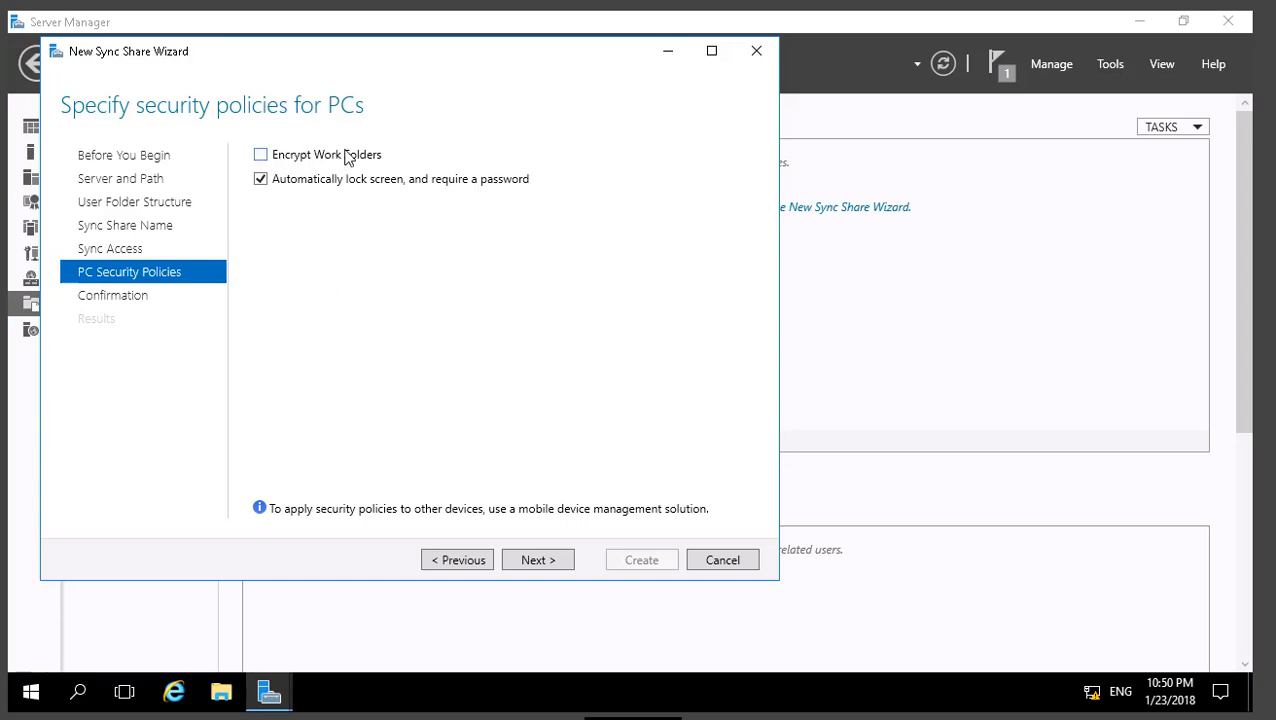
Keep only the automatic screen lock and password policy for PCs, create the sync share, and close the wizard
left_click(538, 562)
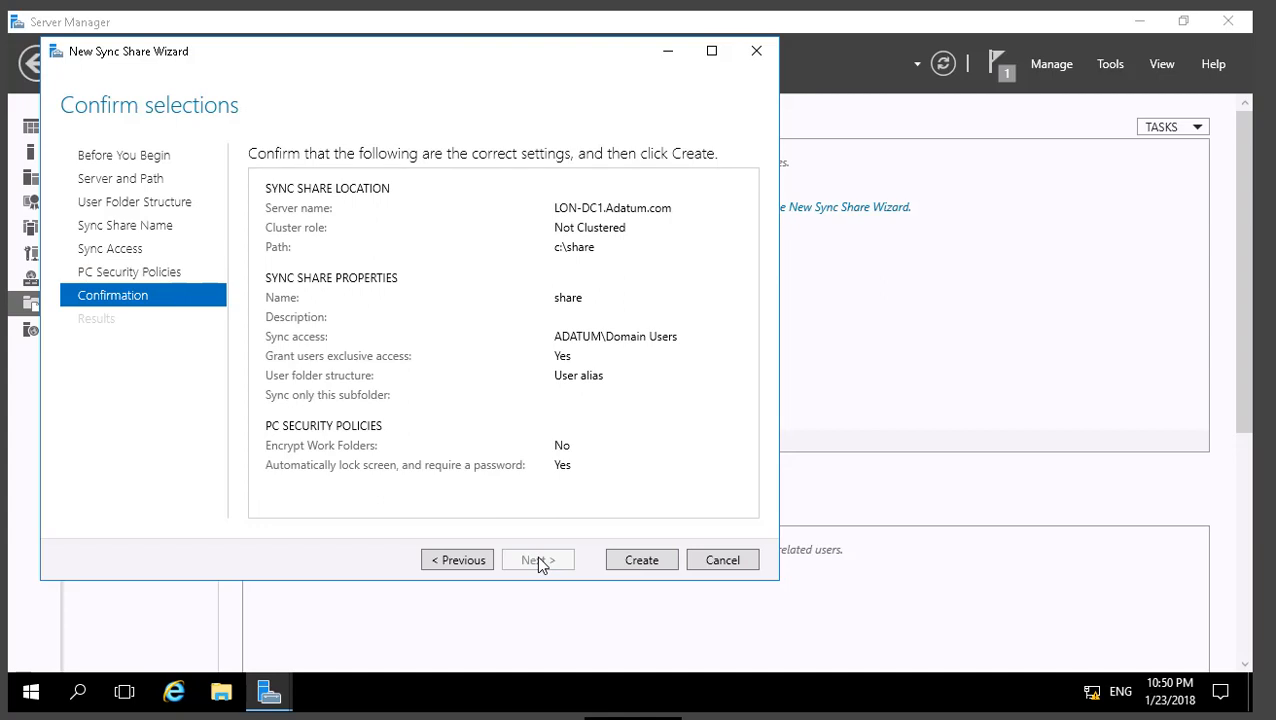
left_click(655, 562)
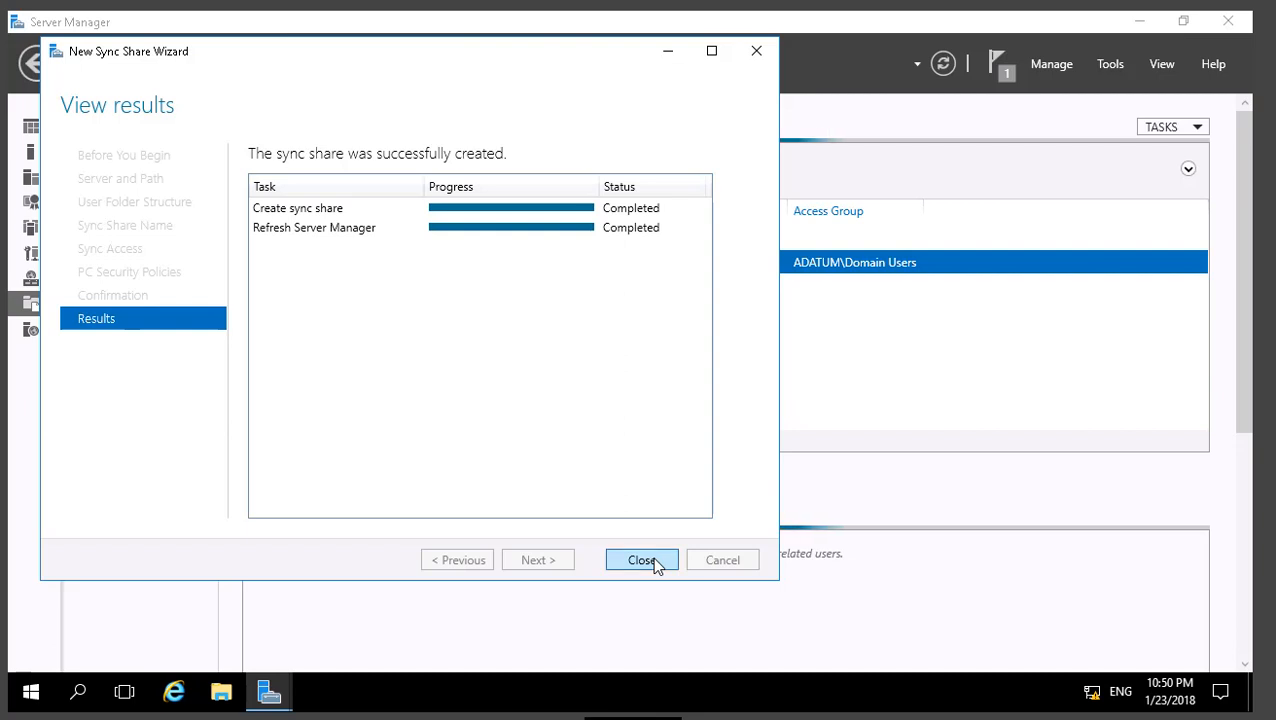
left_click(652, 562)
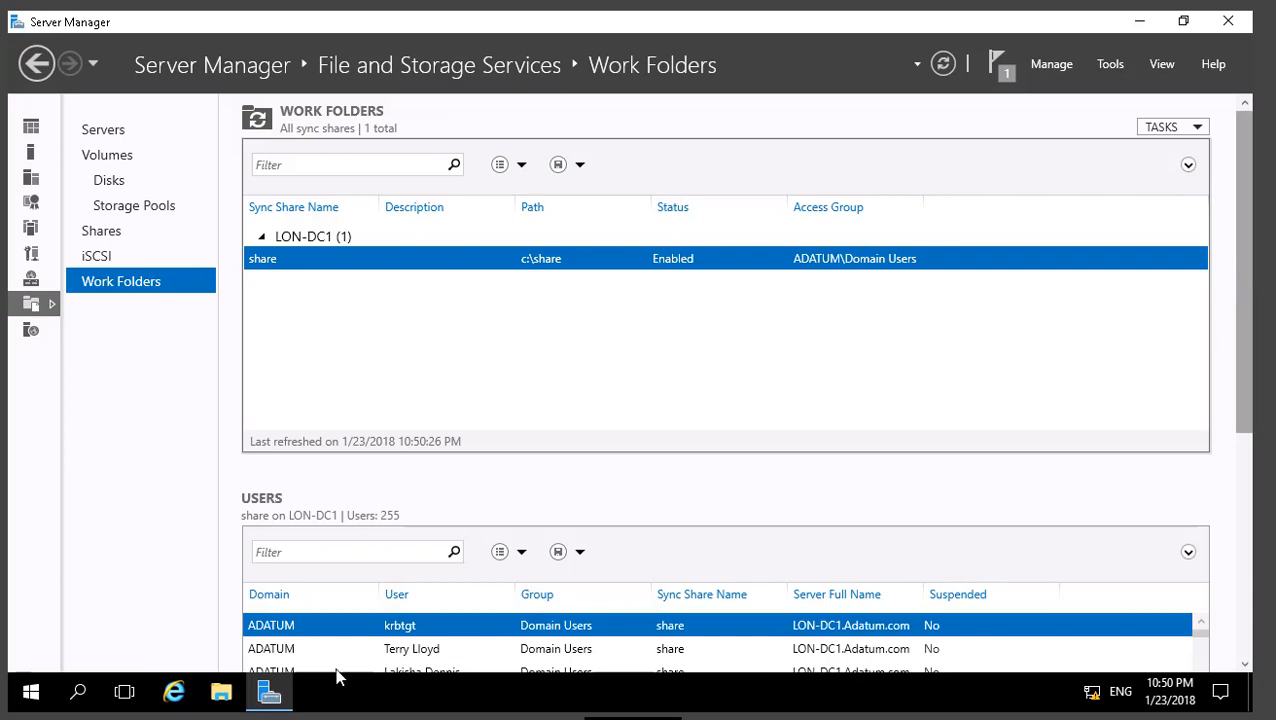
Check the contents of the share folder on Local Disk (C:) in File Explorer, and close the window
left_click(213, 705)
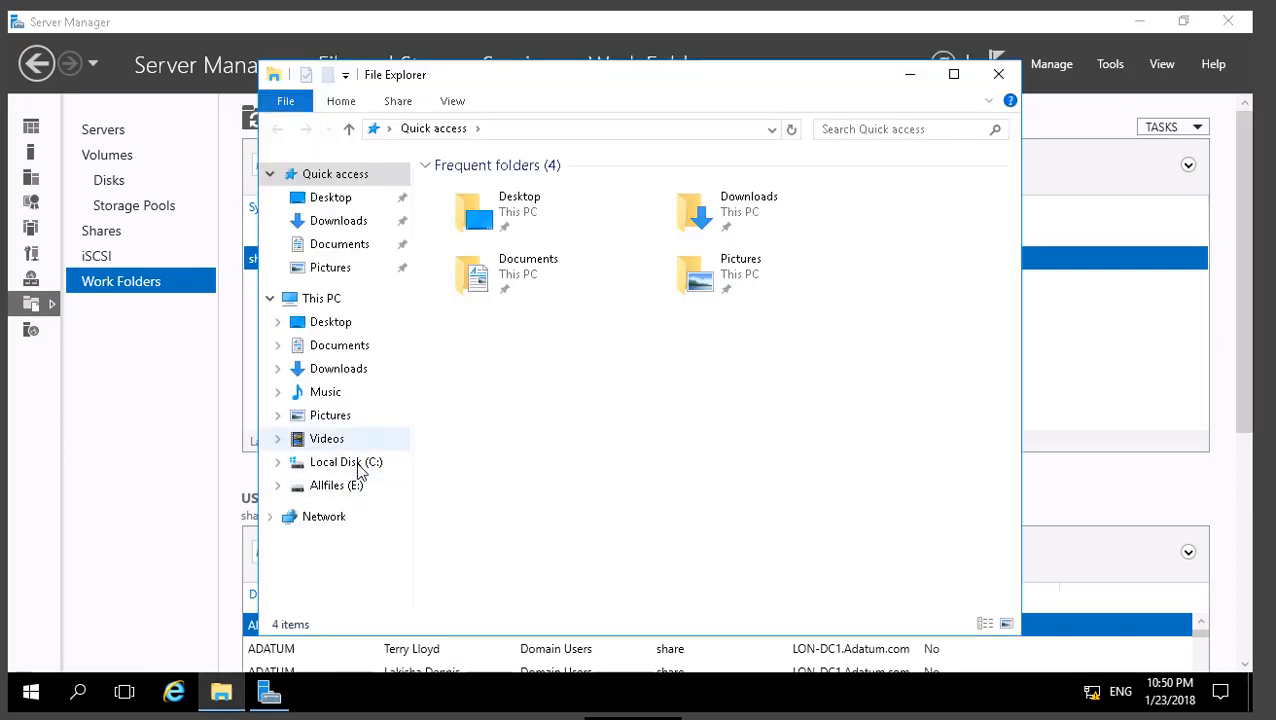
left_click(358, 464)
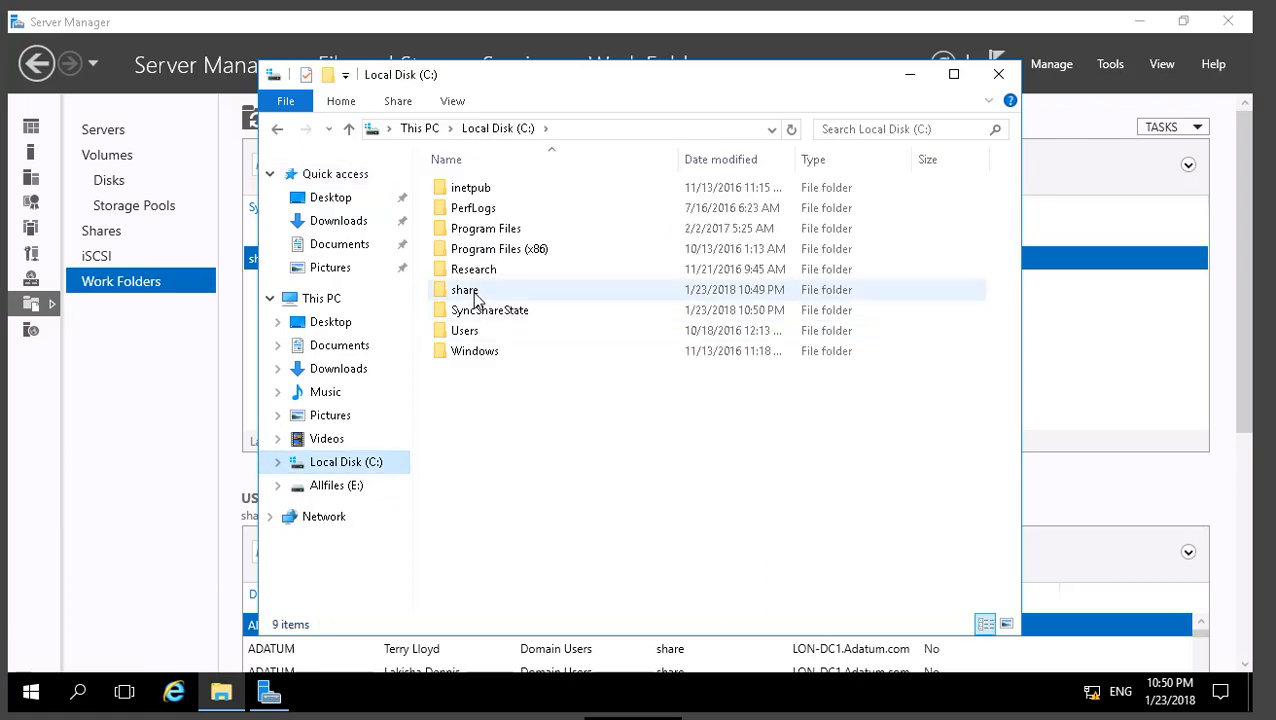
left_click(474, 296)
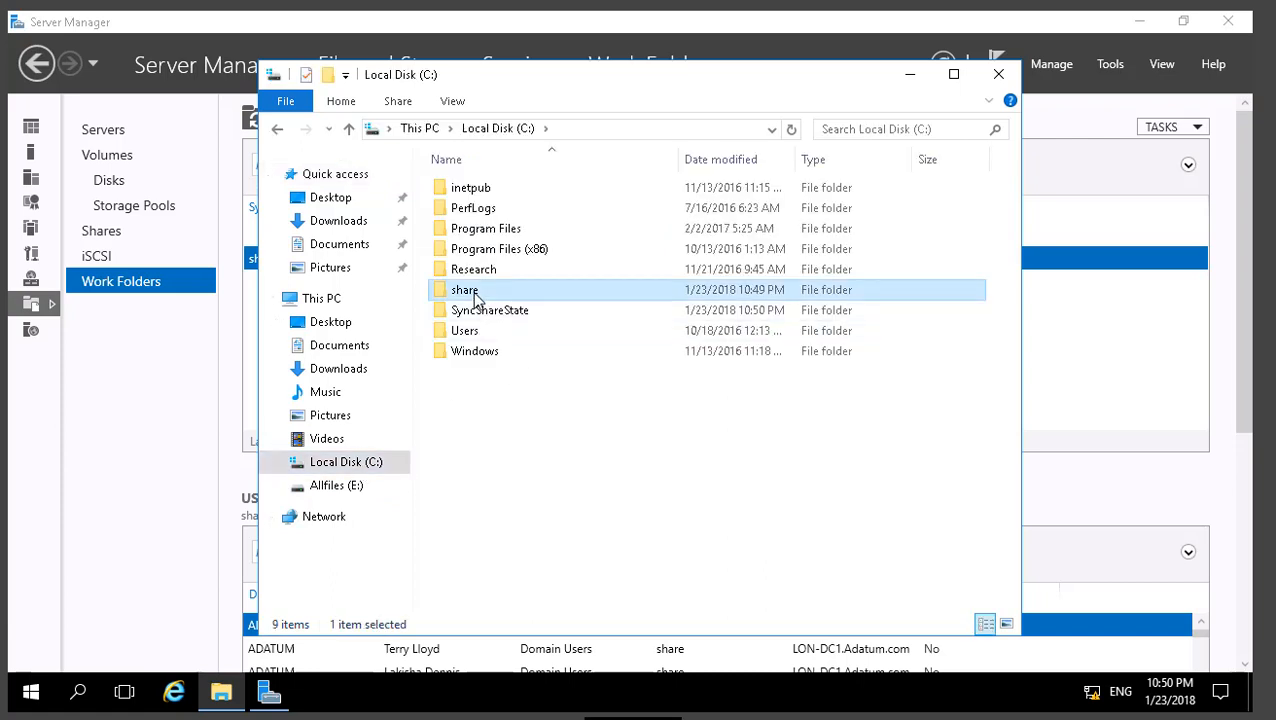
double_click(476, 299)
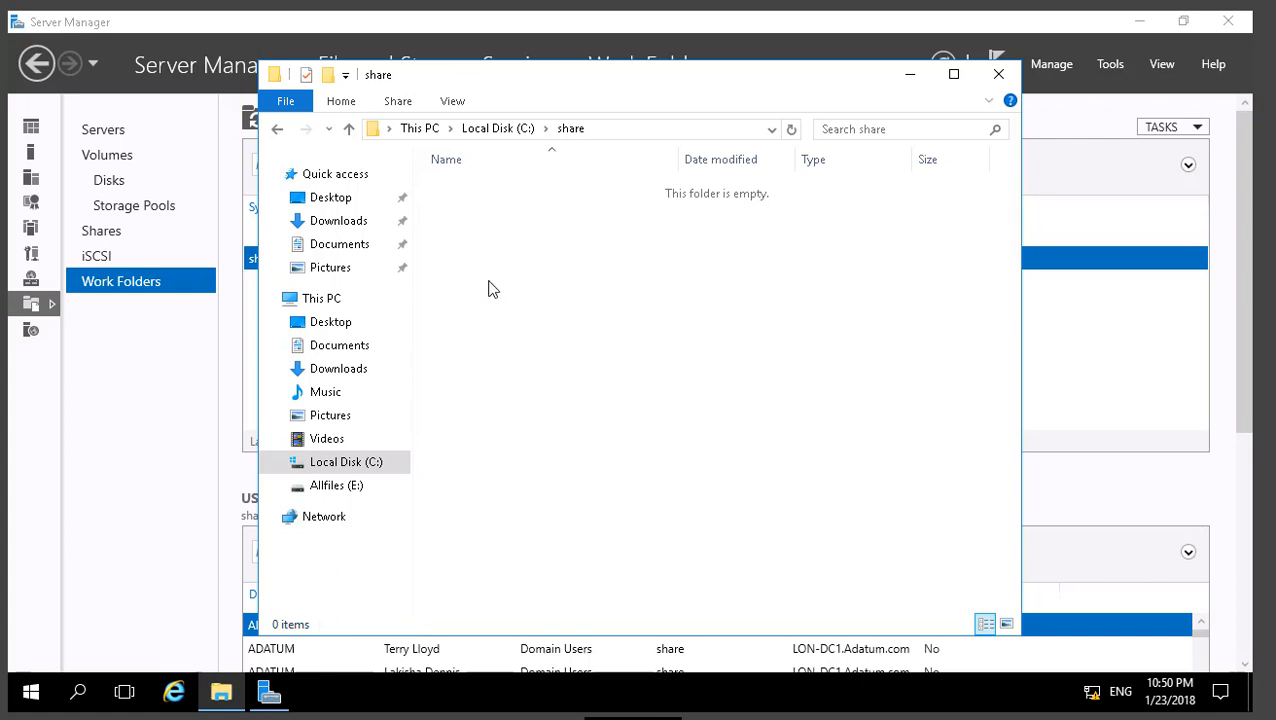
left_click(492, 130)
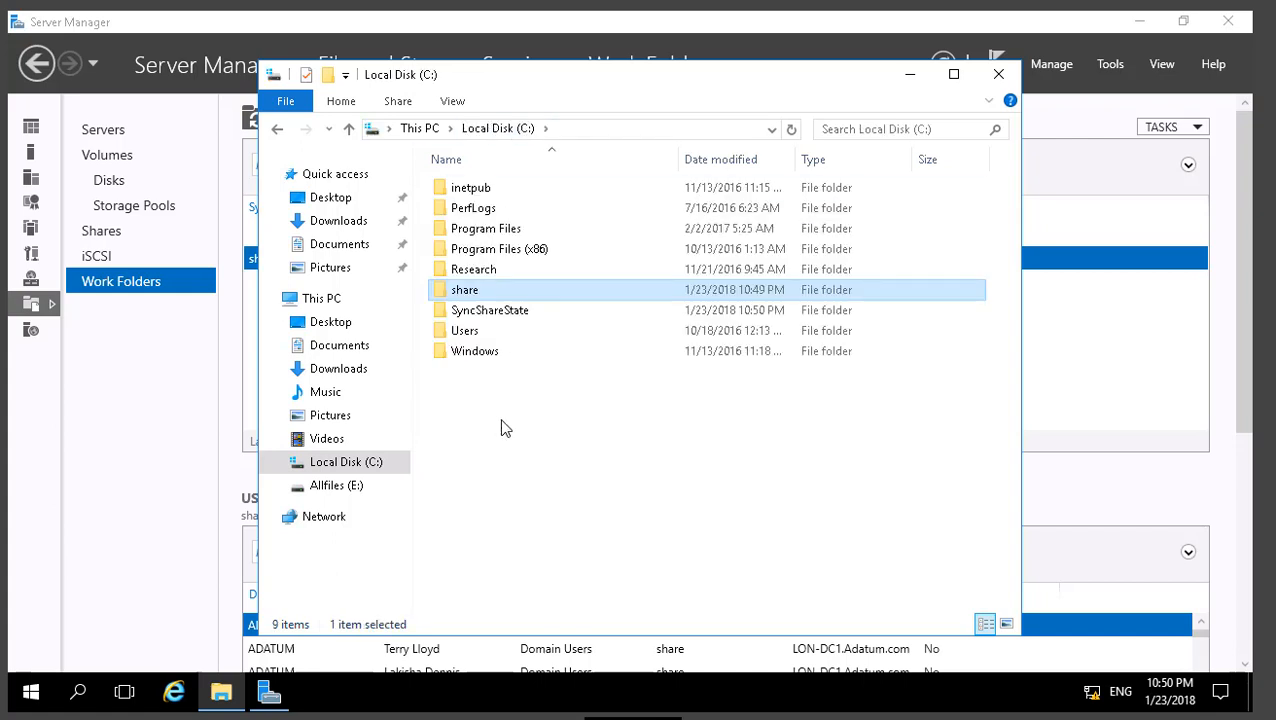
left_click(998, 76)
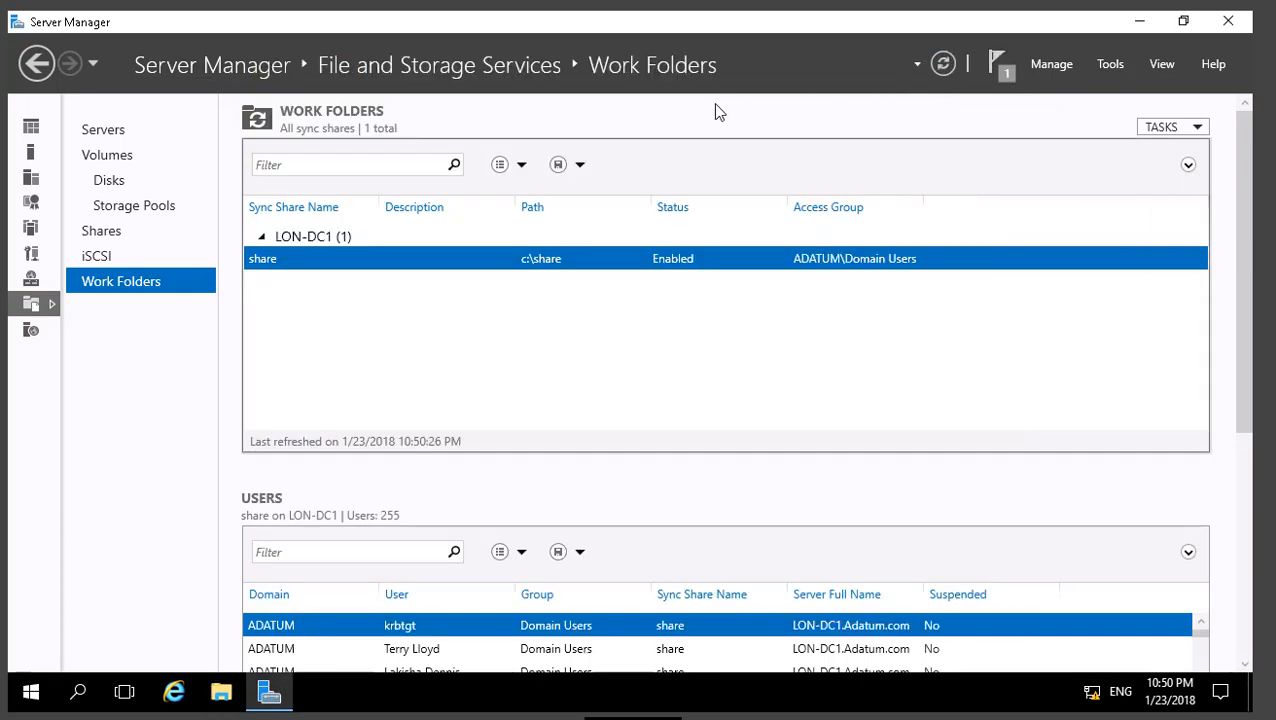
Open Internet Information Services (IIS) Manager in full size and select Default Web Site under the LON-DC1 server's sites
left_click(1108, 68)
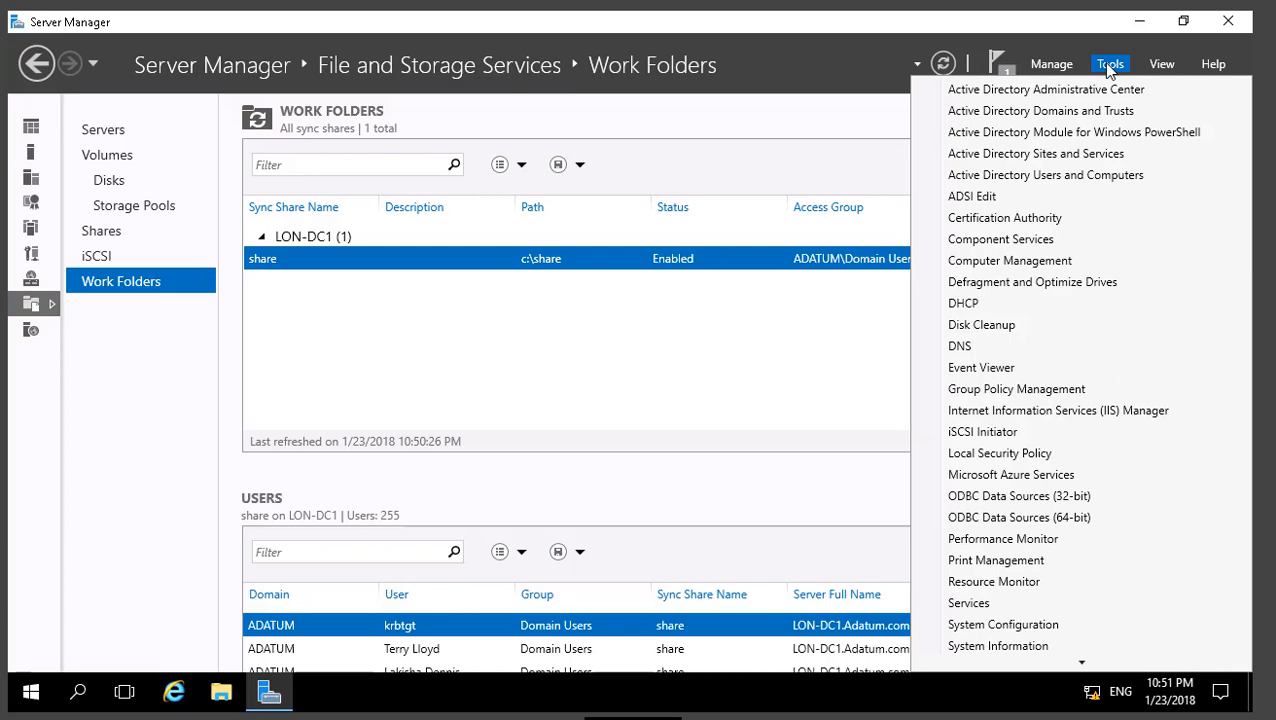
left_click(1089, 416)
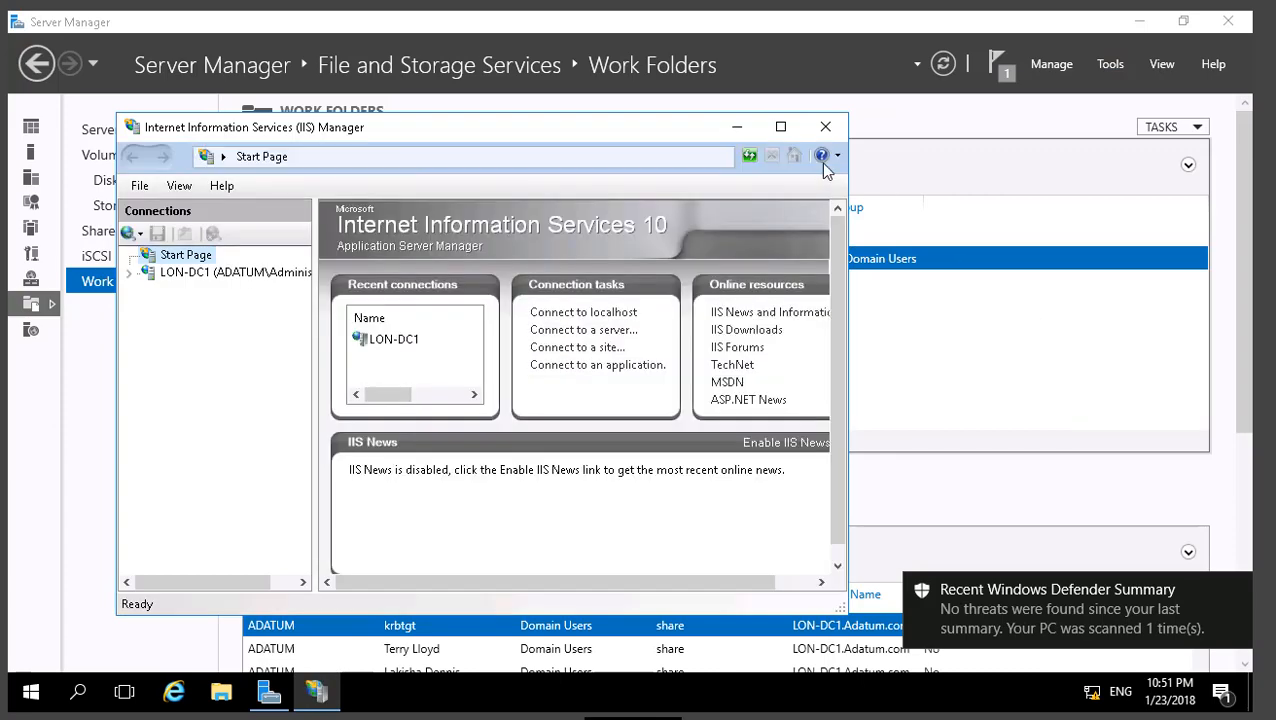
left_click(781, 127)
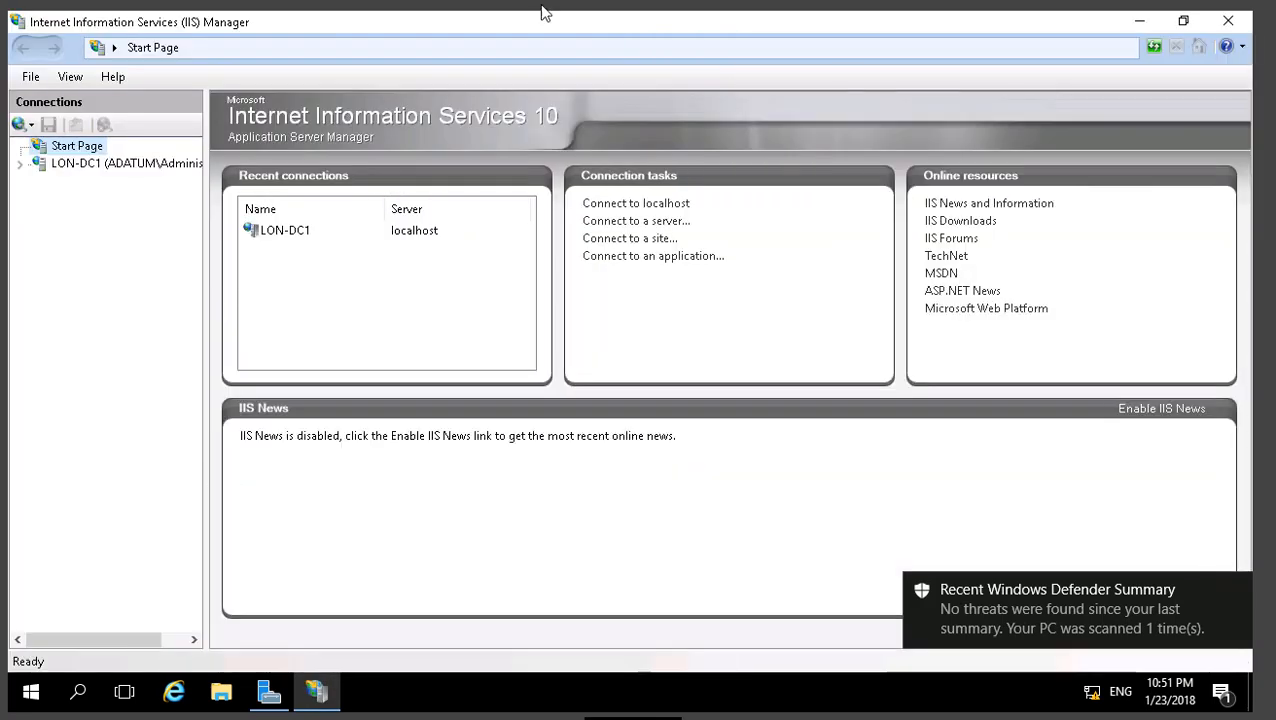
left_click(112, 168)
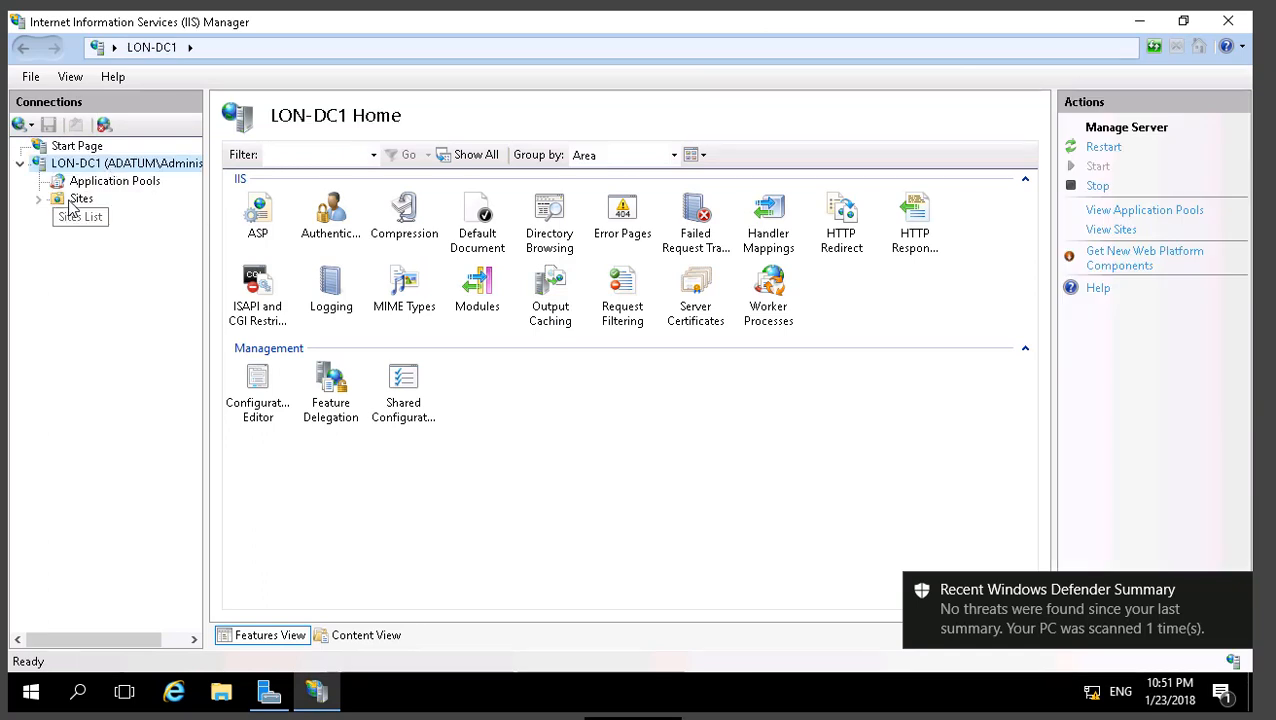
left_click(80, 199)
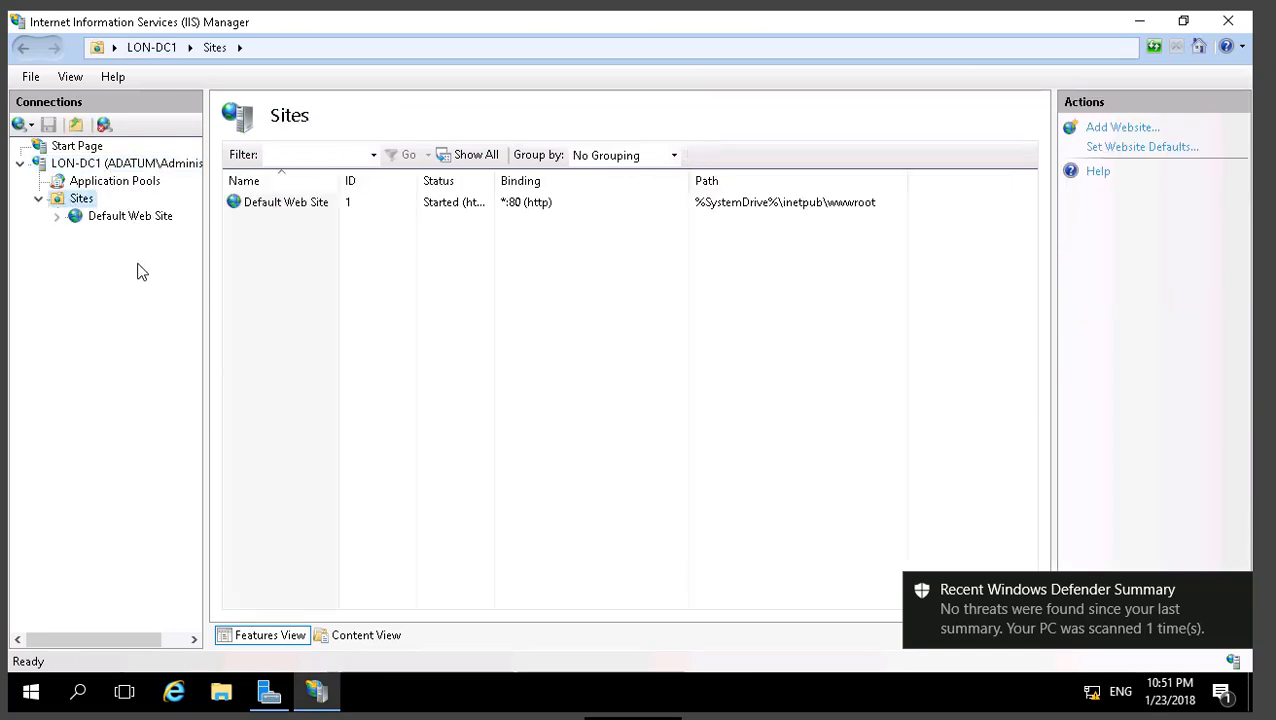
left_click(117, 217)
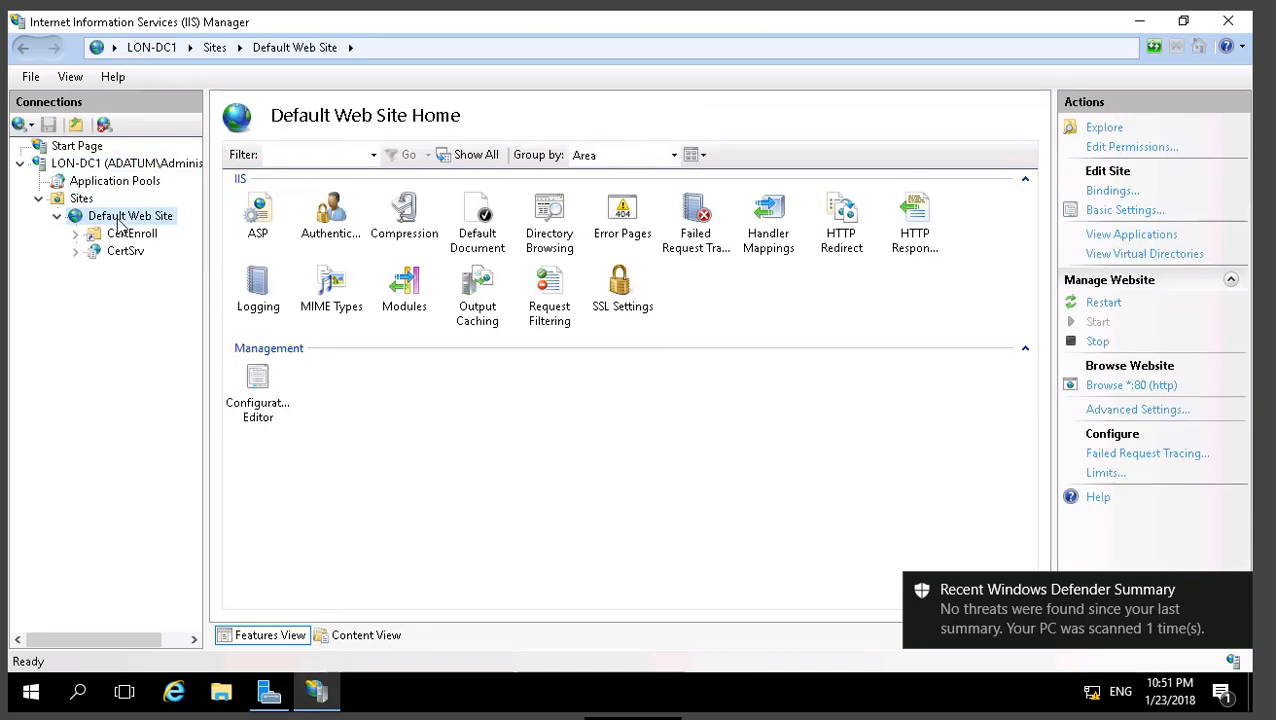
Start a new https site binding on port 443 for Default Web Site, using the LON-DC1.Adatum.com SSL certificate
left_click(1115, 192)
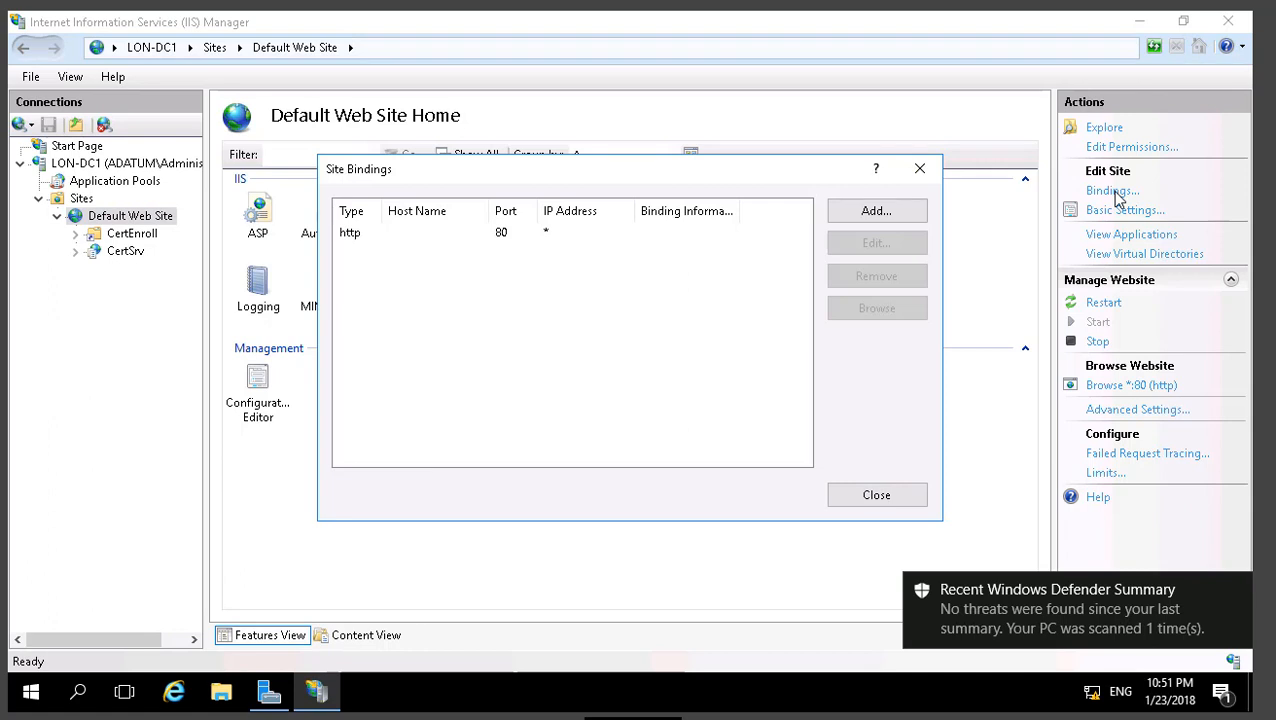
left_click(892, 216)
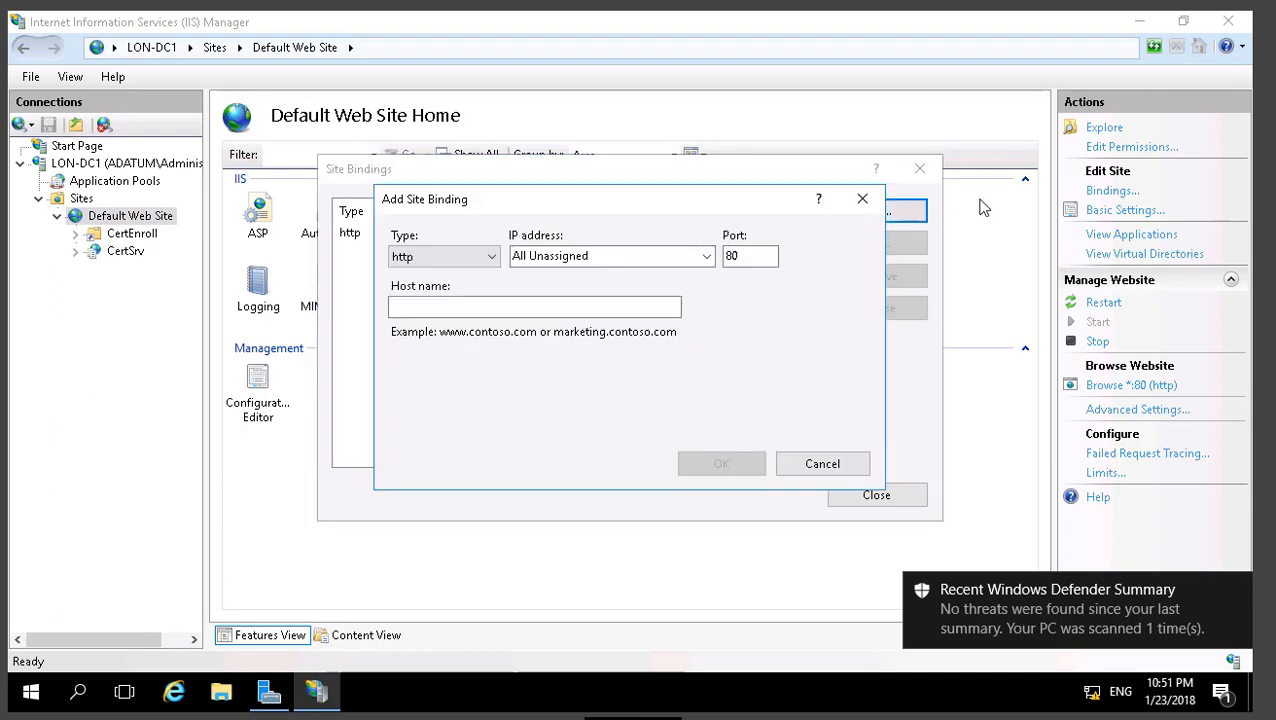
left_click(410, 258)
left_click(421, 292)
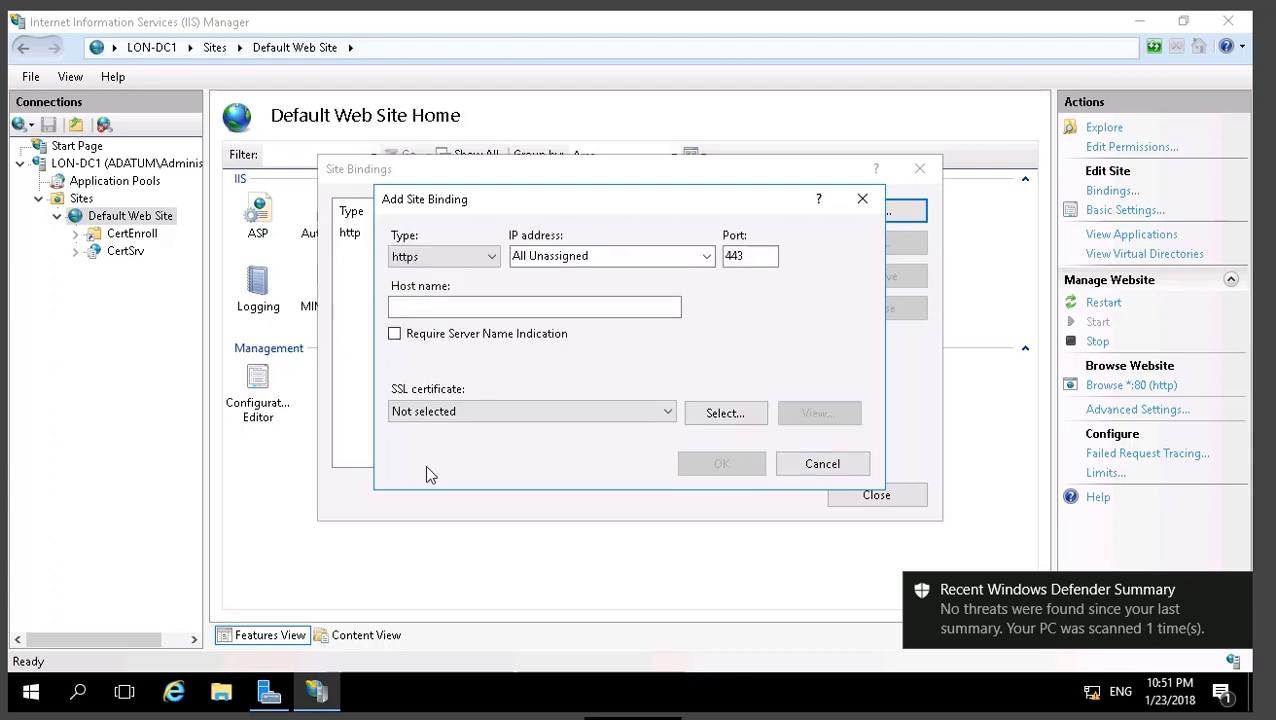
left_click(514, 414)
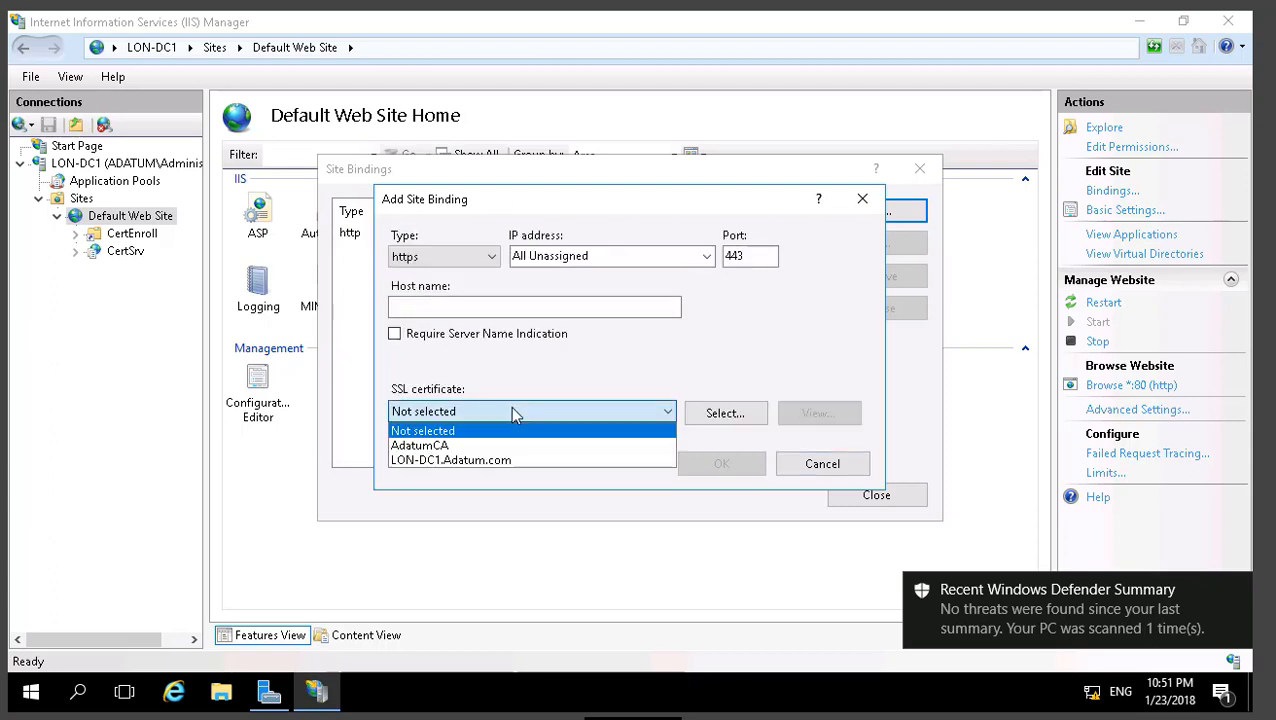
left_click(488, 462)
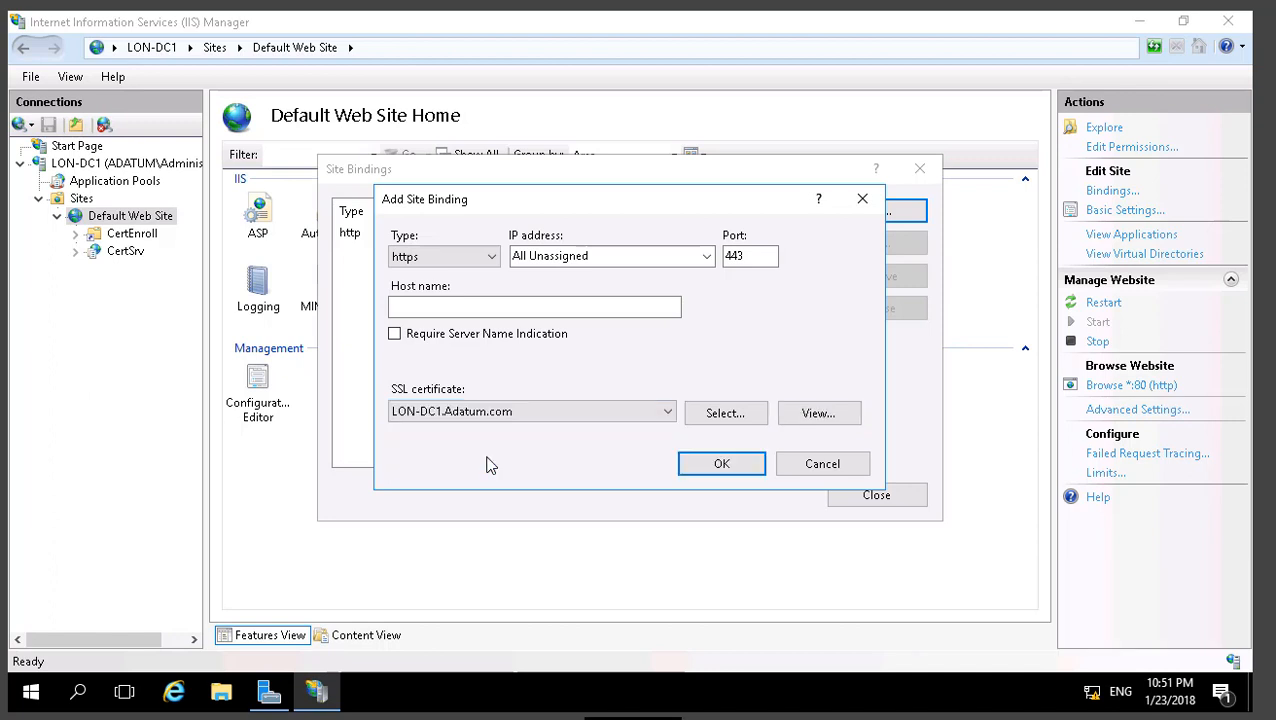
Review the selected SSL certificate, save the https binding, and close the site bindings and IIS Manager
left_click(820, 415)
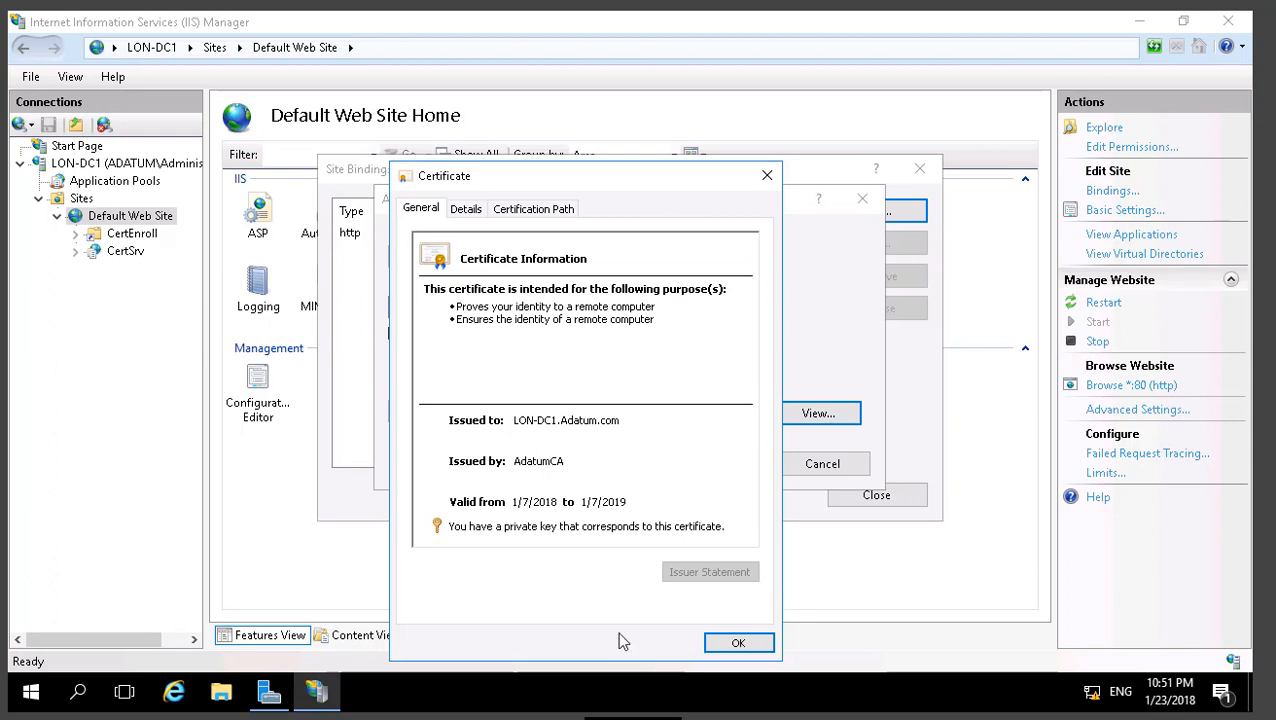
left_click(737, 643)
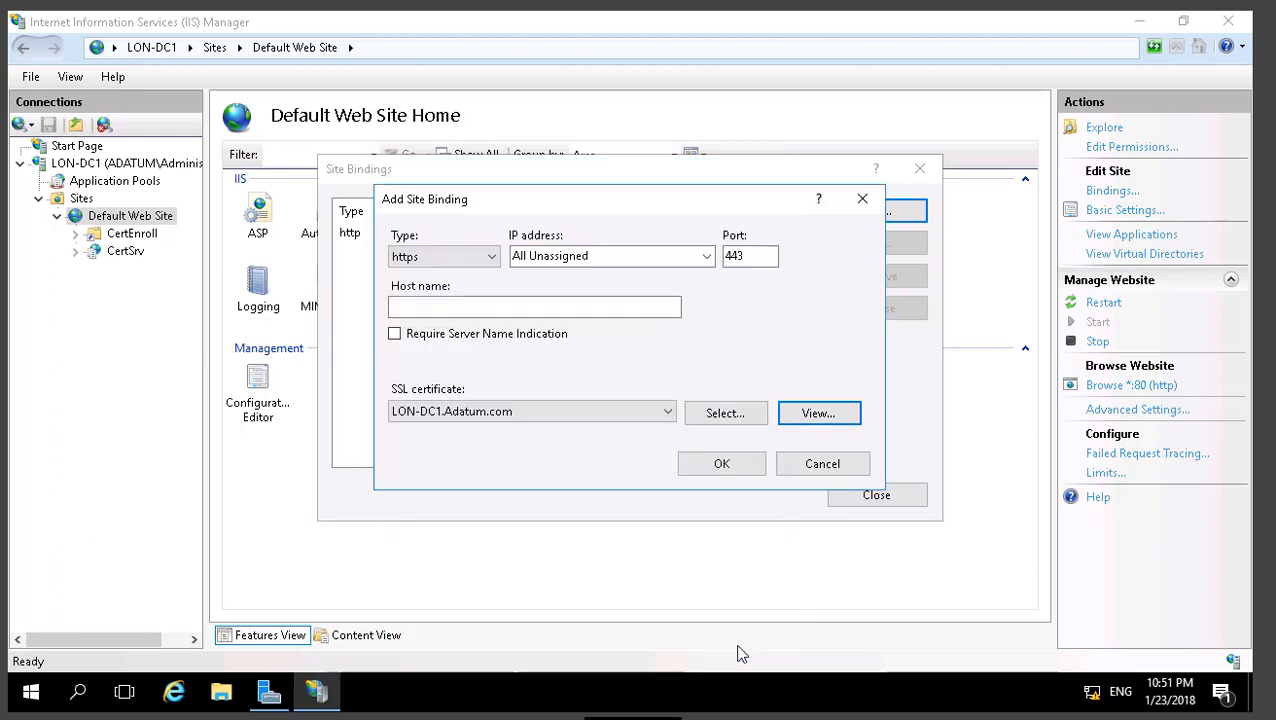
left_click(735, 469)
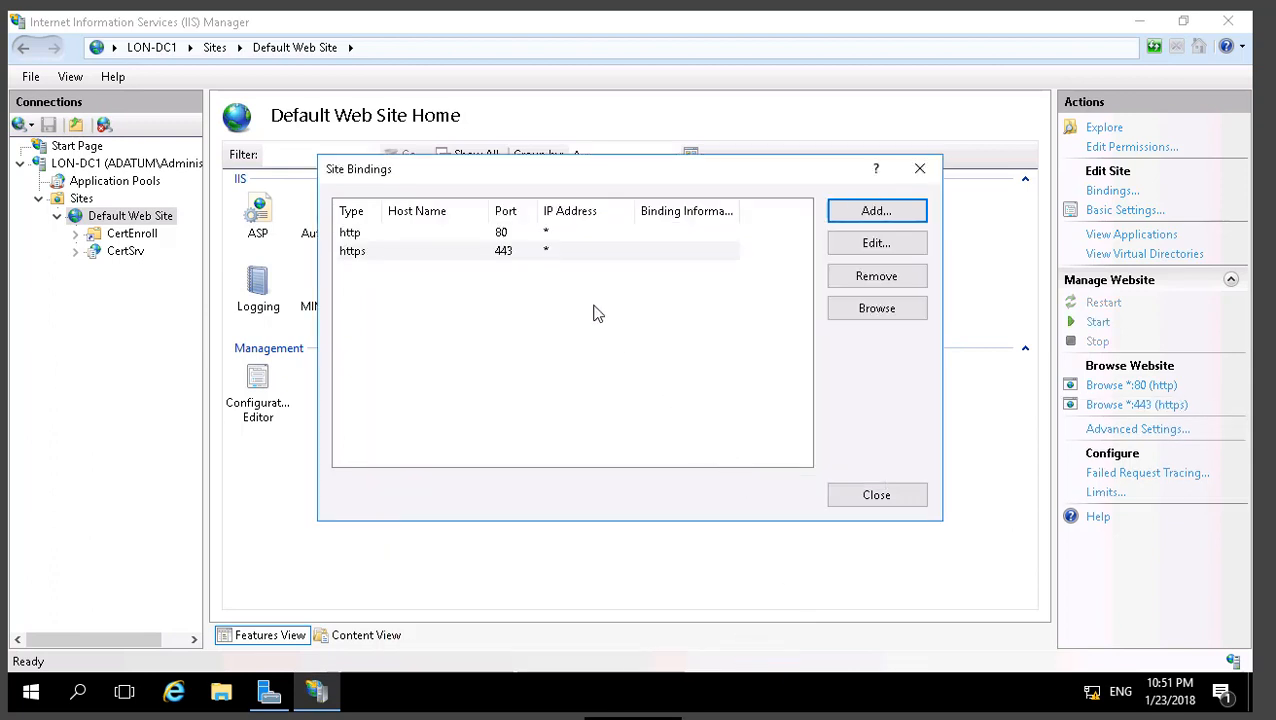
left_click(876, 495)
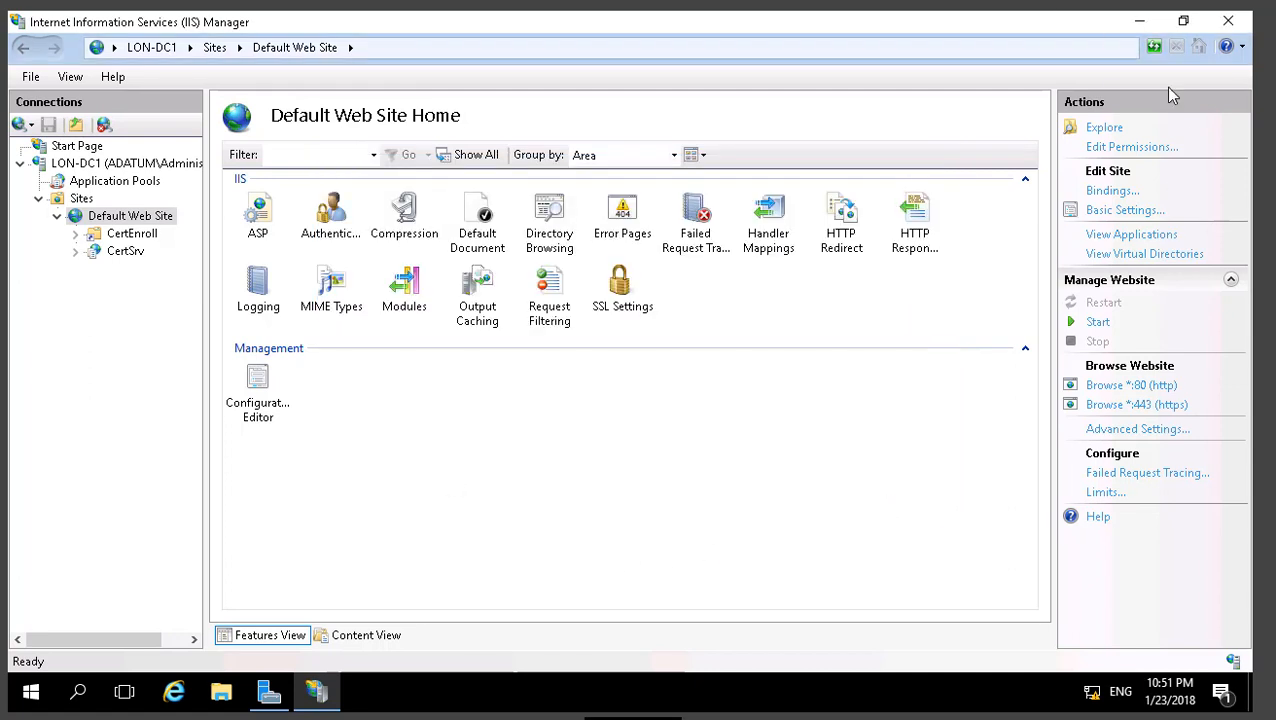
left_click(1238, 27)
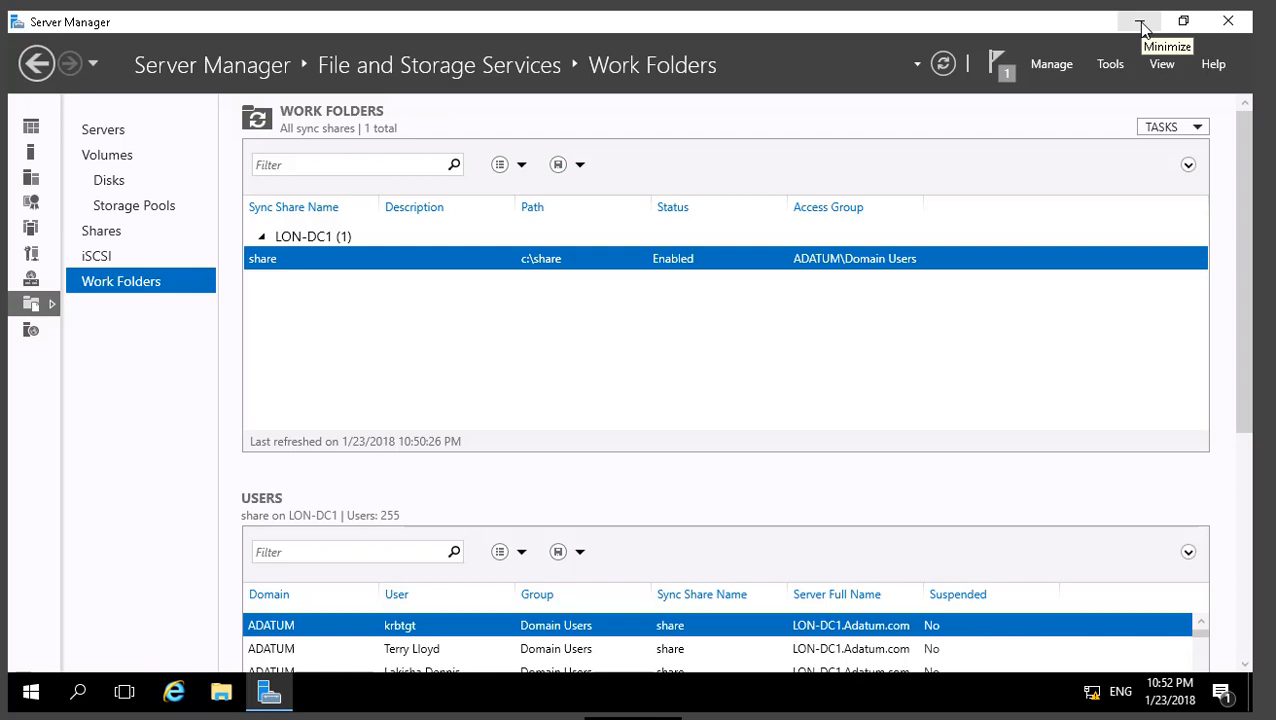
Switch to the LON-CL1 virtual machine and open Work Folders under Control Panel's System and Security in a maximized window
mouse_move(1270, 200)
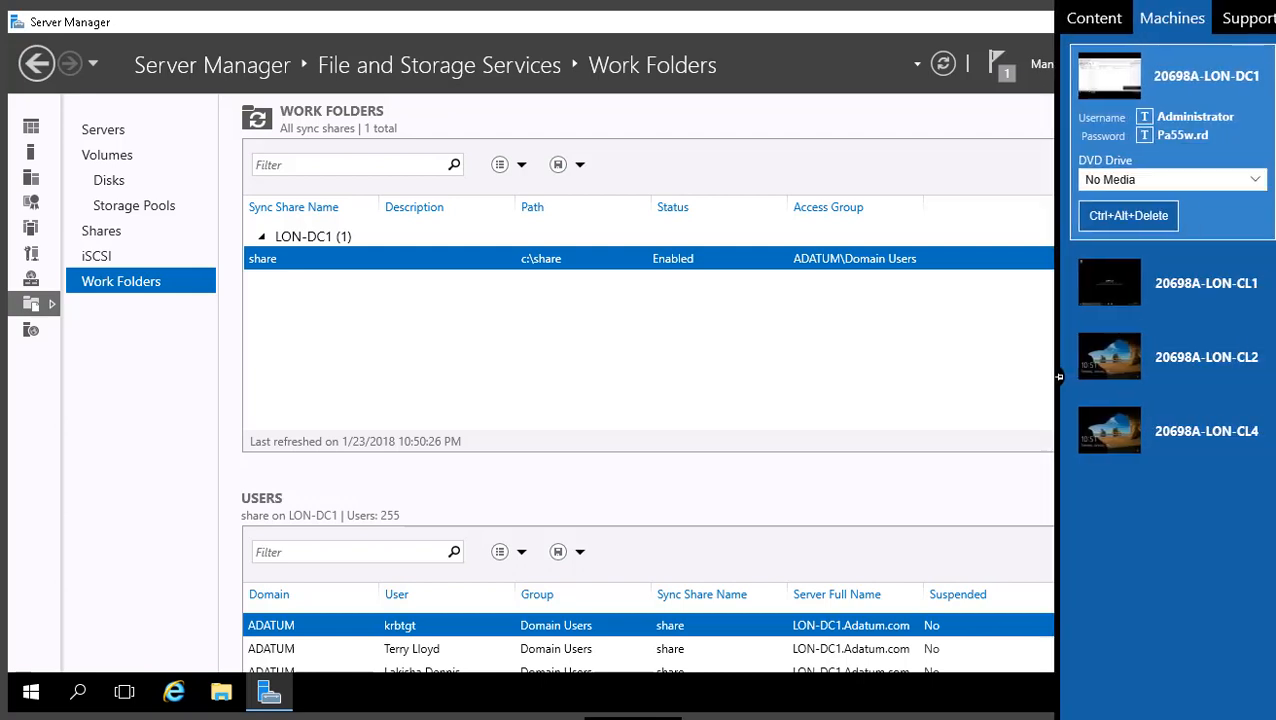
left_click(1208, 284)
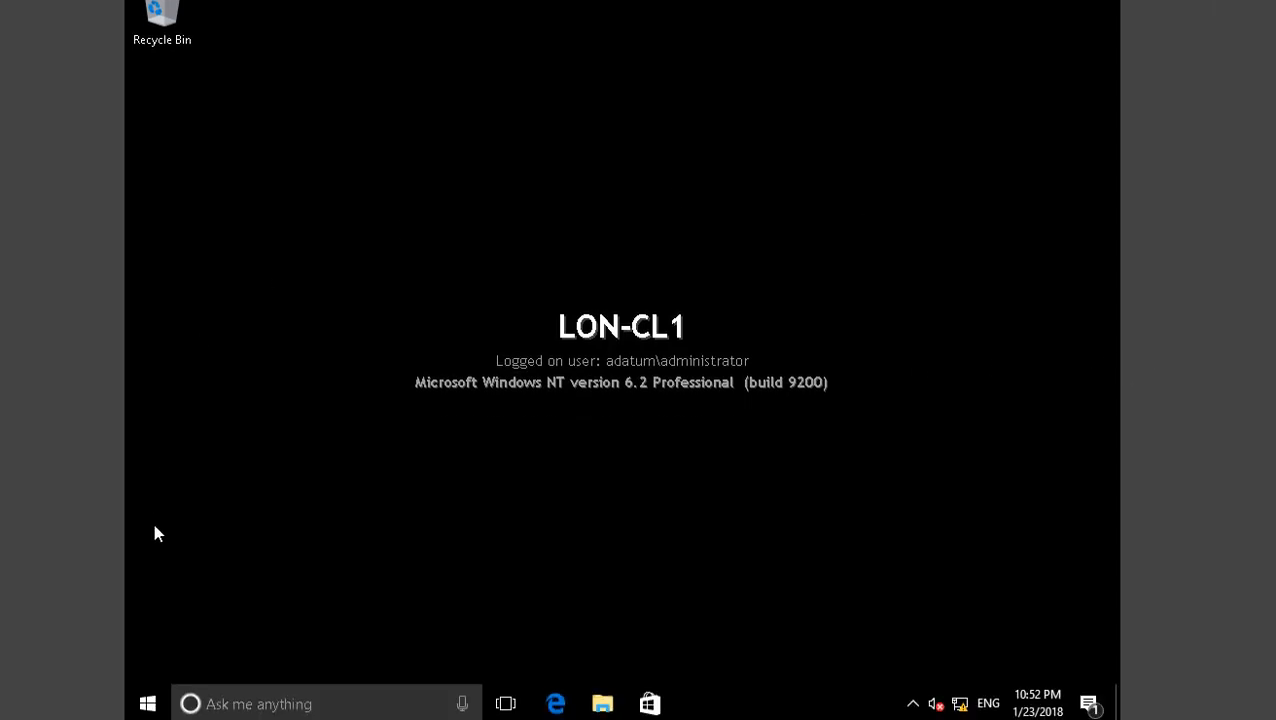
left_click(255, 711)
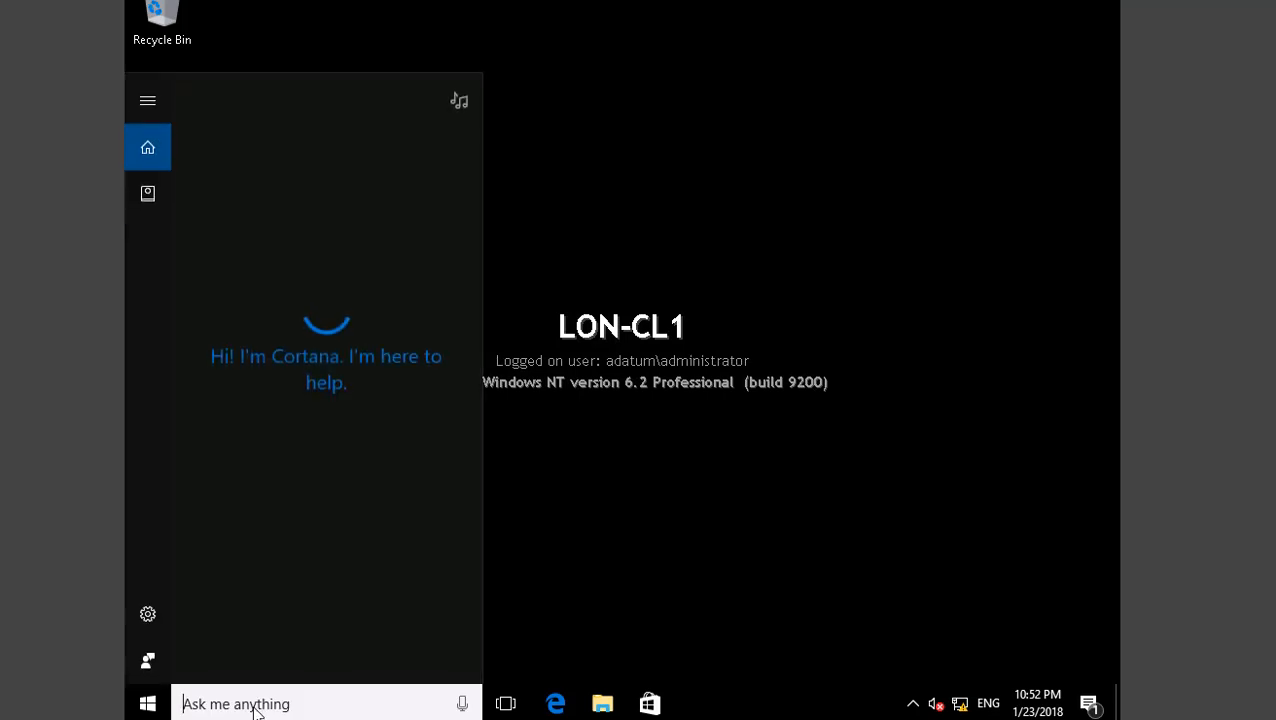
type("cont")
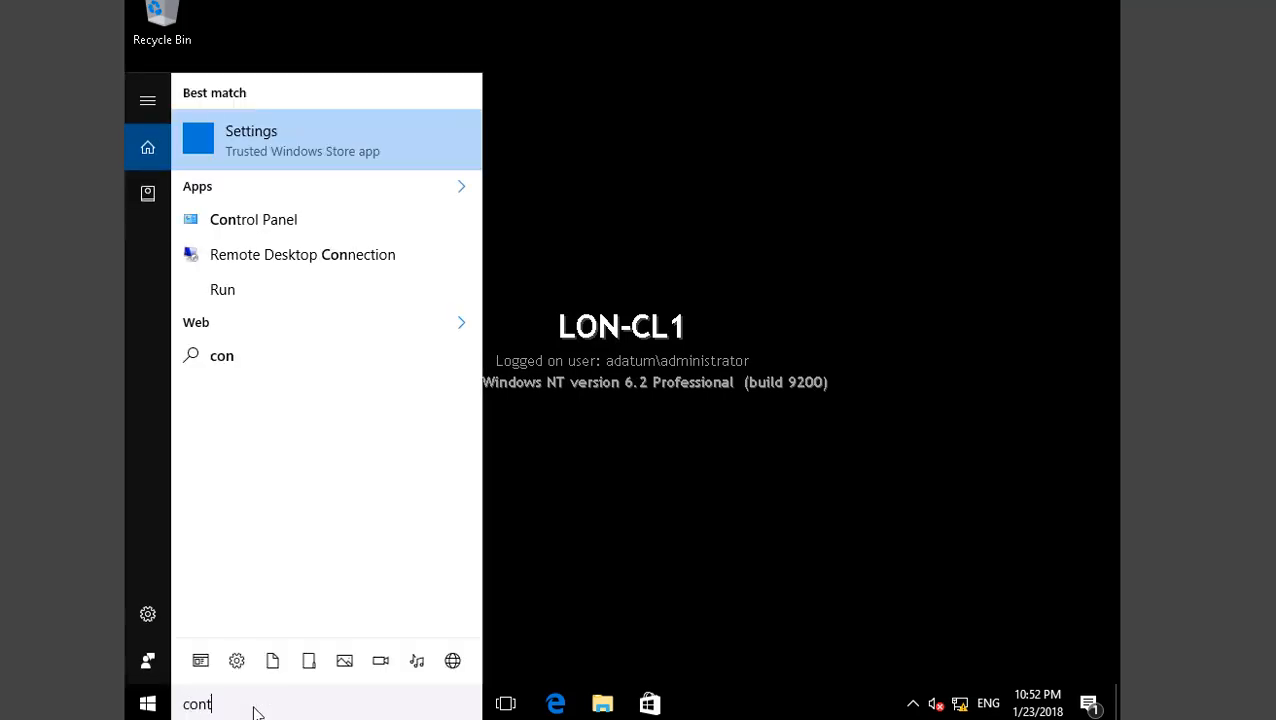
left_click(296, 140)
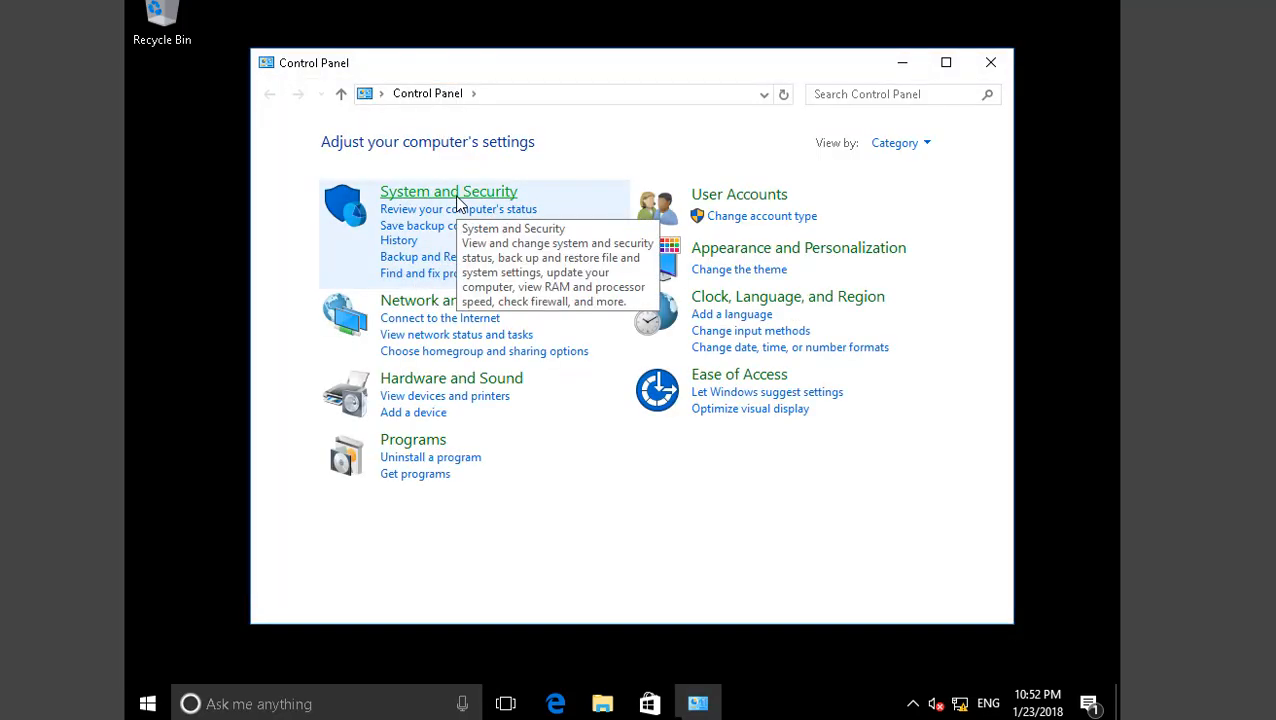
left_click(458, 203)
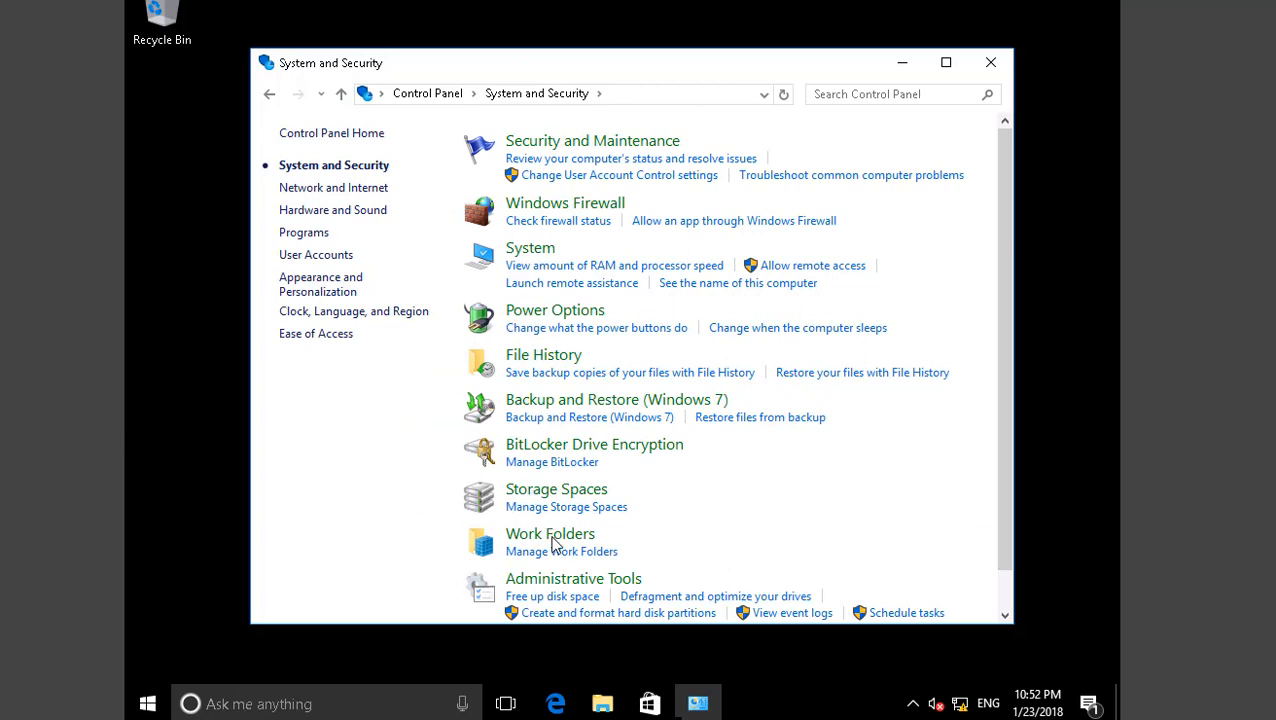
left_click(561, 539)
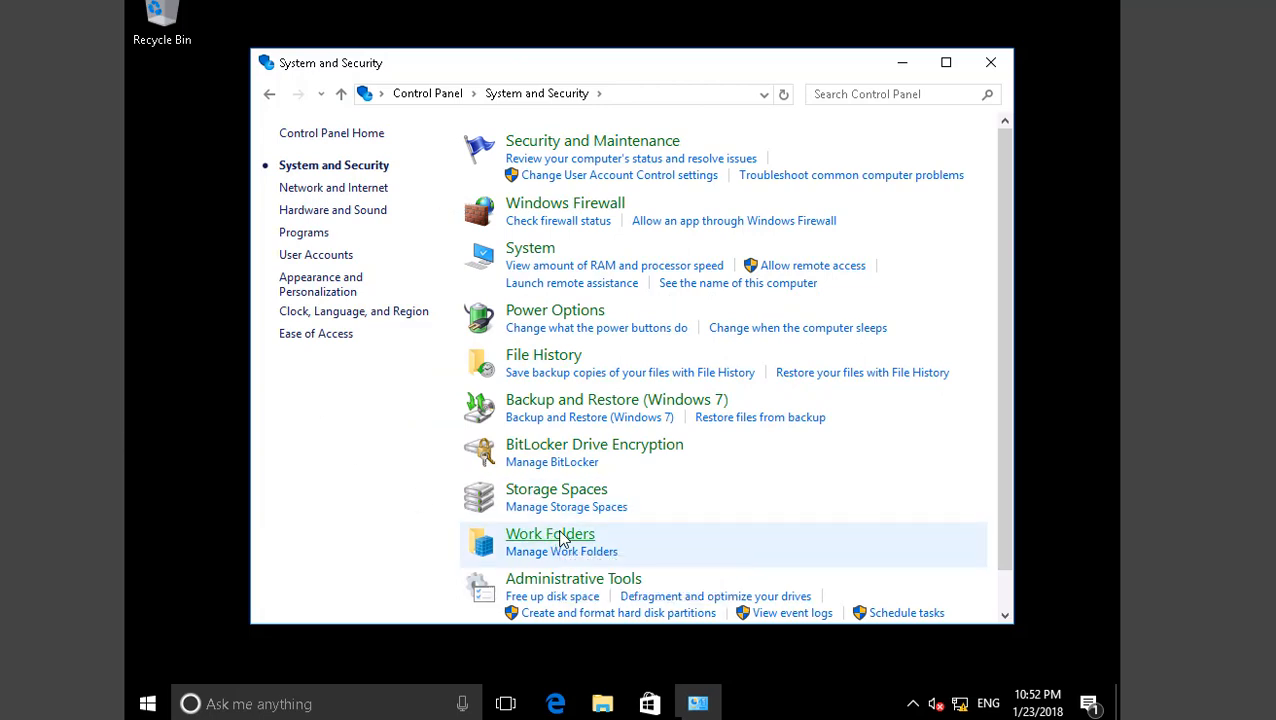
left_click(945, 64)
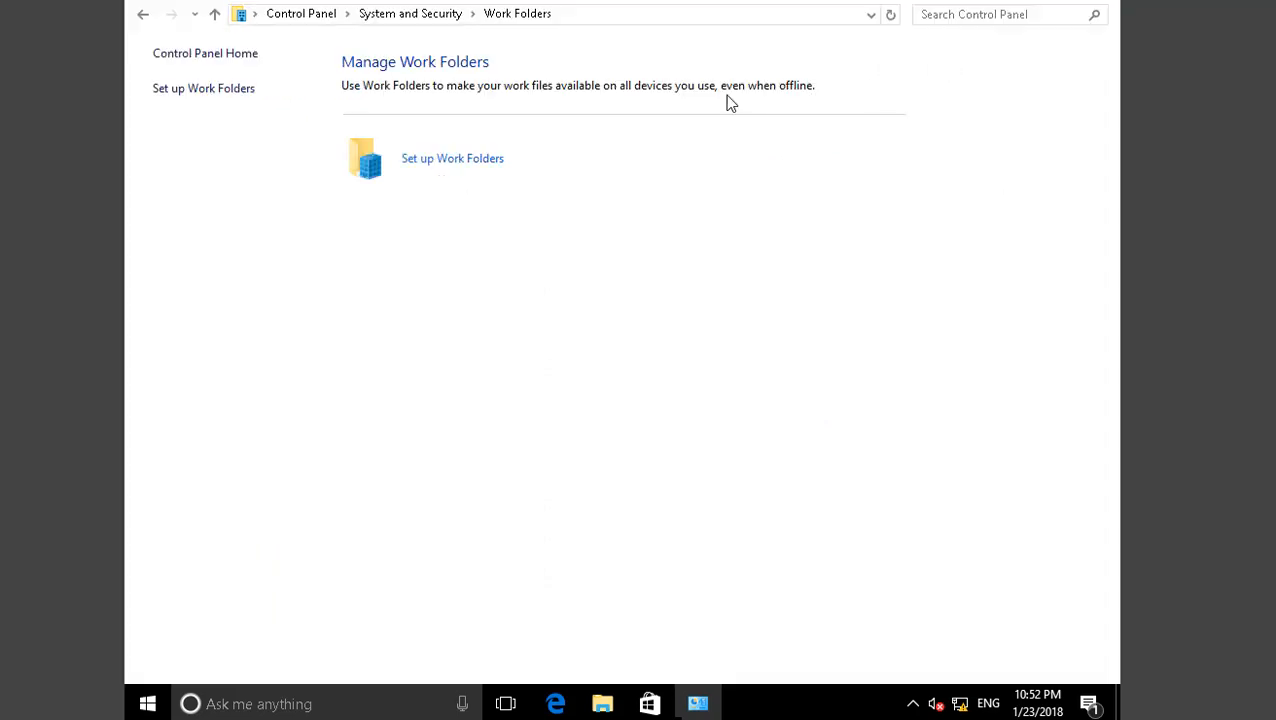
left_click(452, 160)
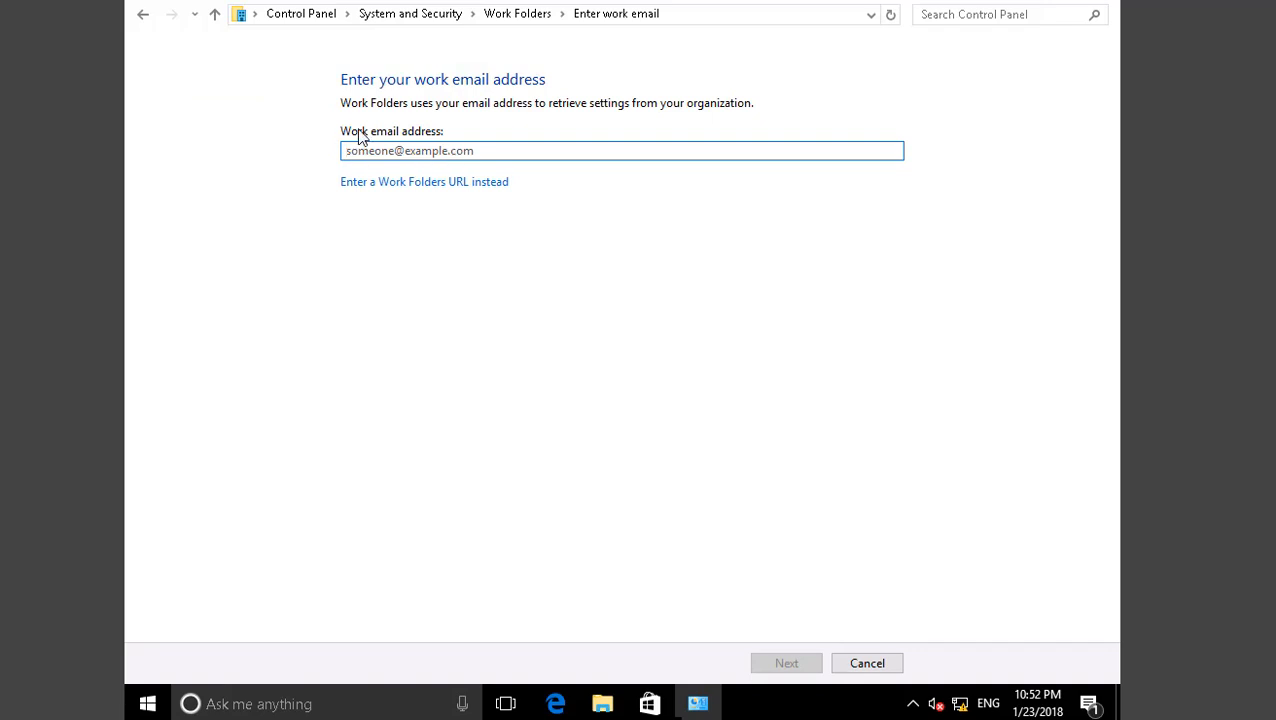
left_click(448, 184)
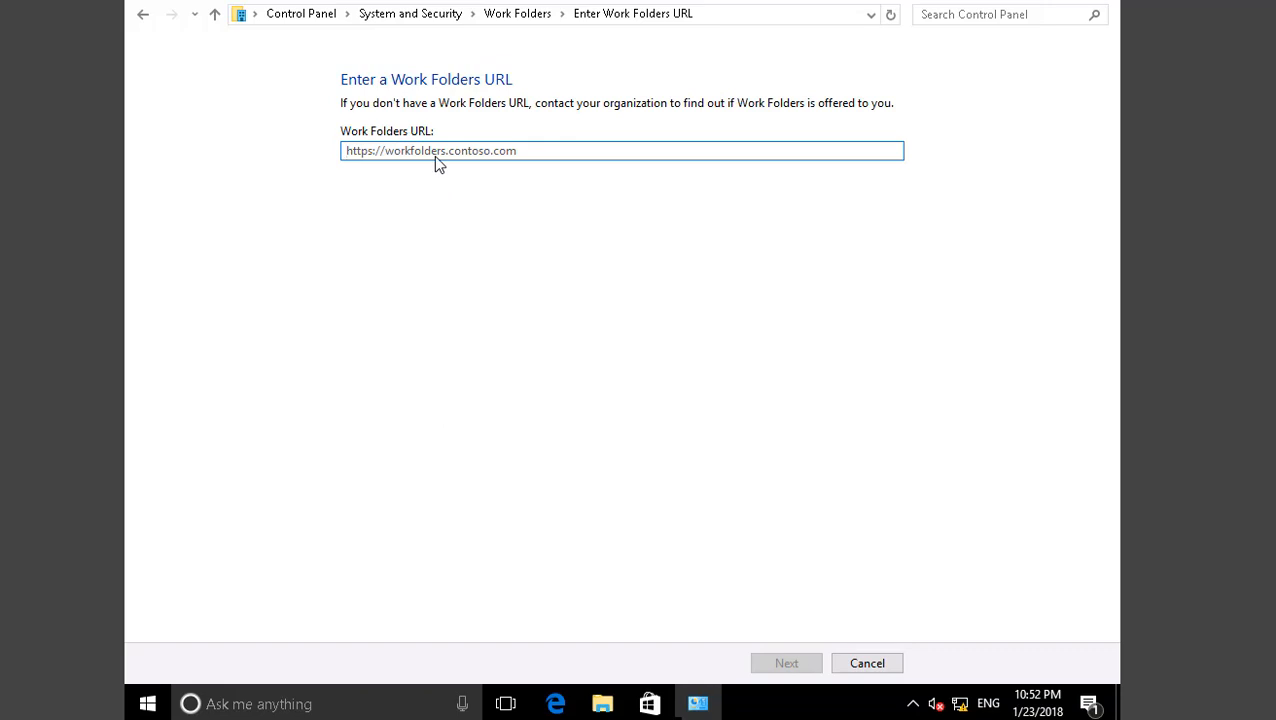
type("ht")
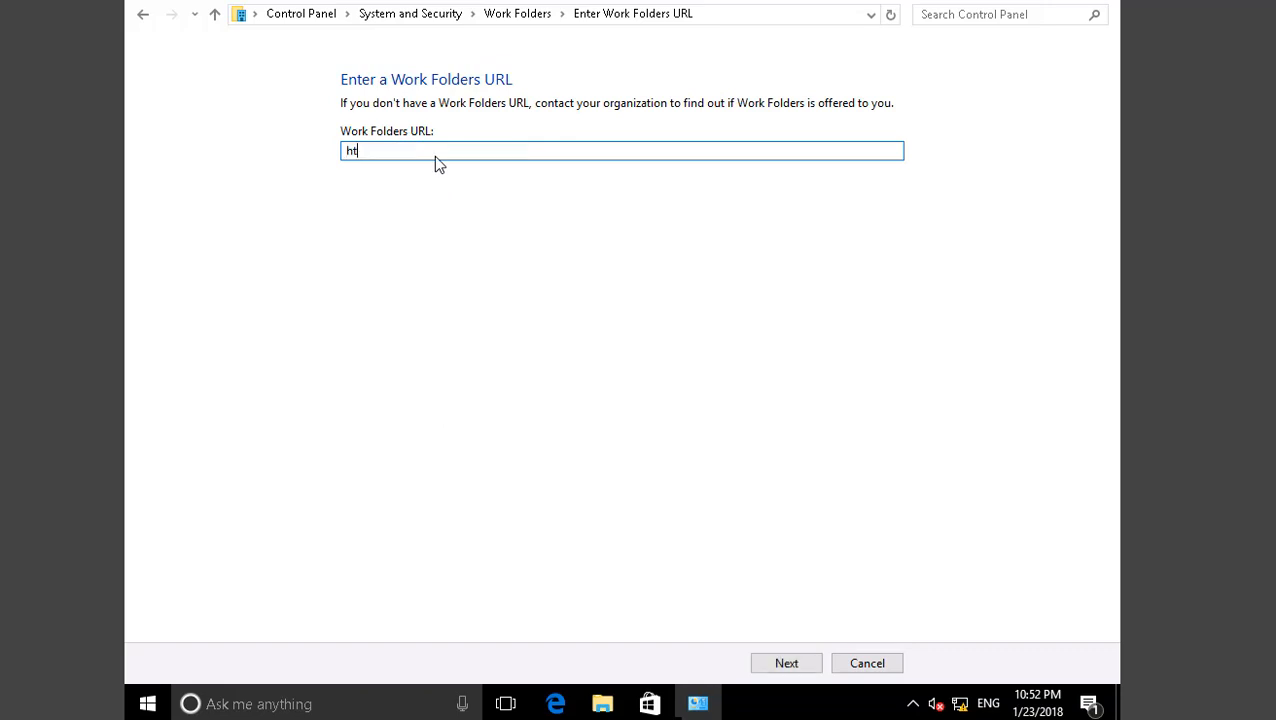
type("tp://lon-dc1.adatum.com")
left_click(370, 152)
type("s")
left_click(811, 669)
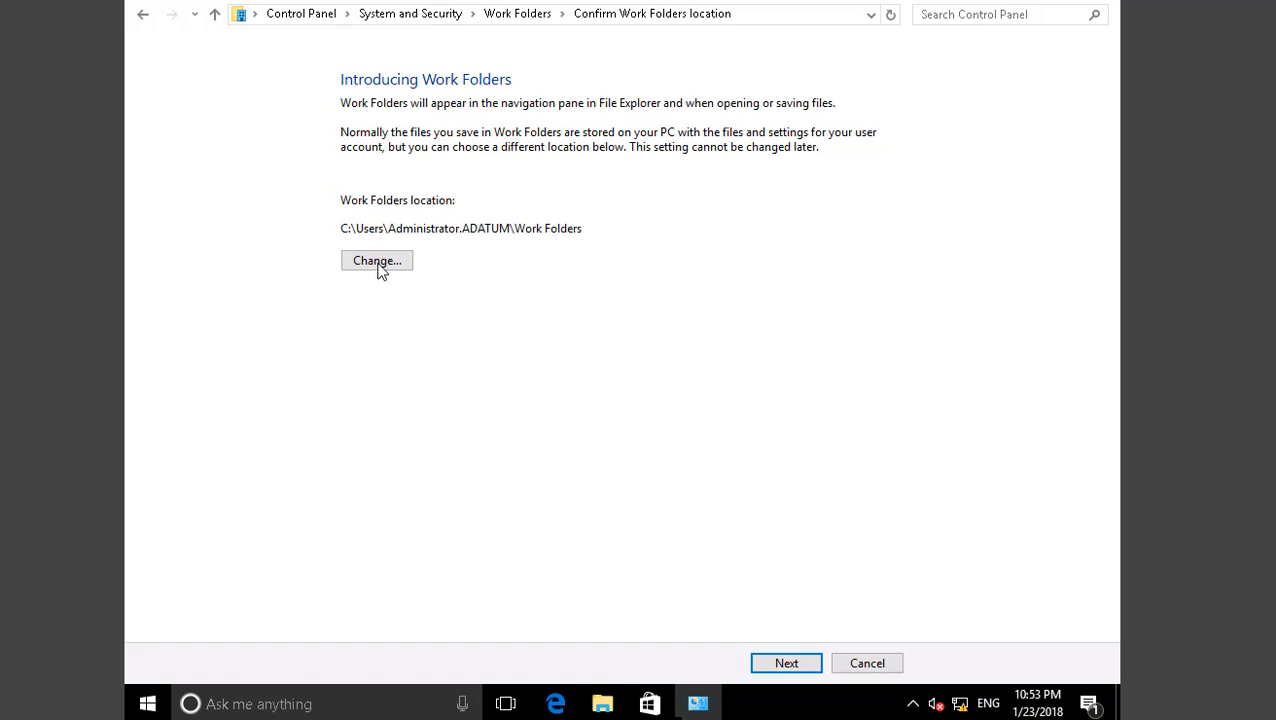
Keep the default Work Folders location, accept the security policies on the PC, and complete the setup
left_click(787, 664)
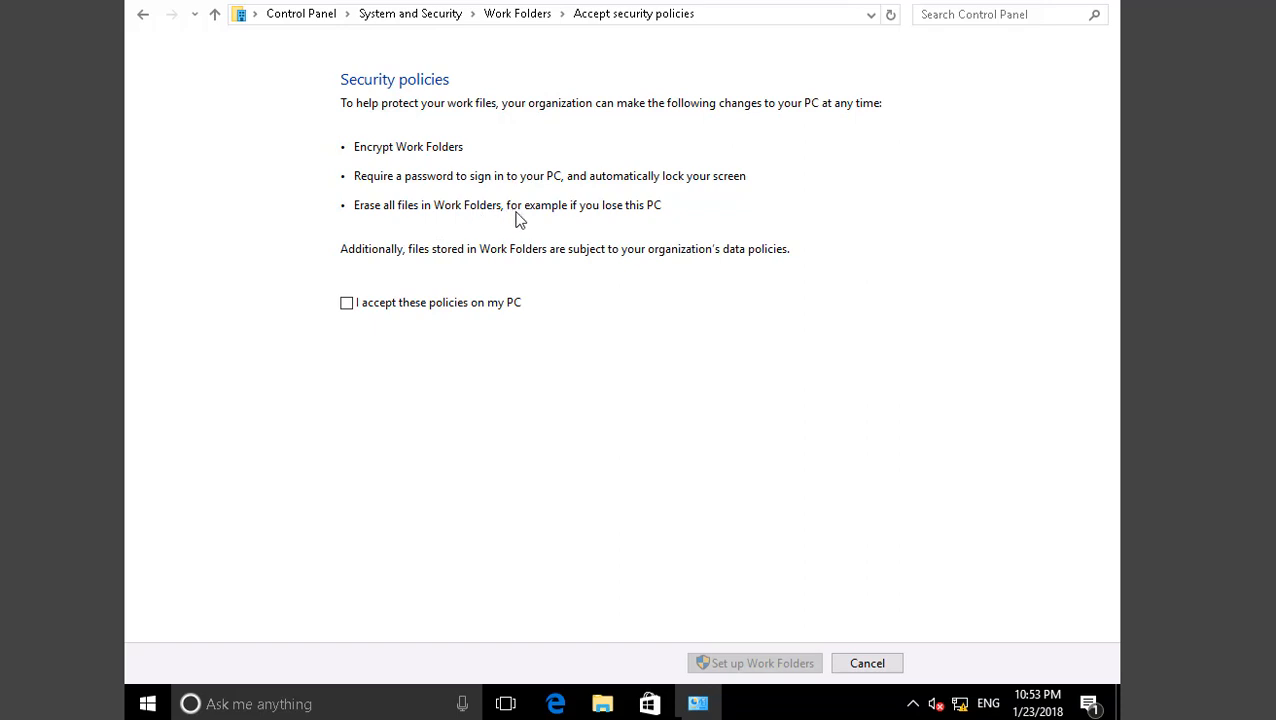
left_click(348, 307)
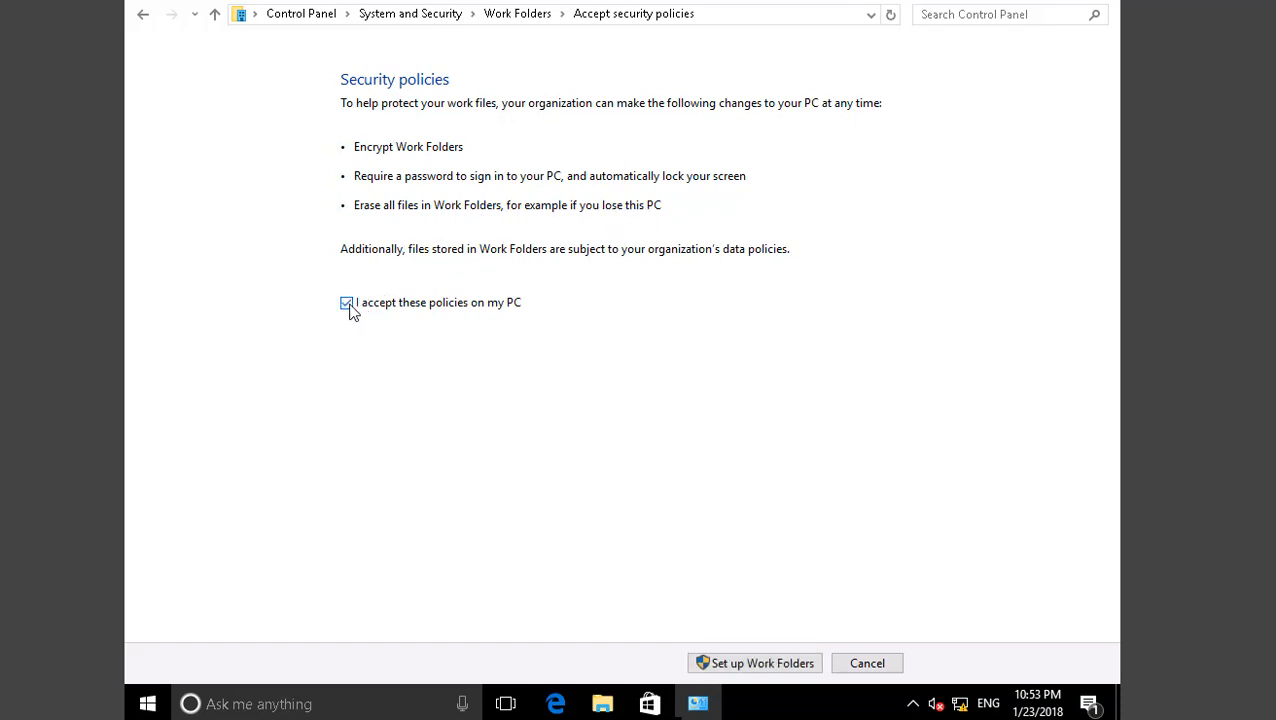
left_click(768, 665)
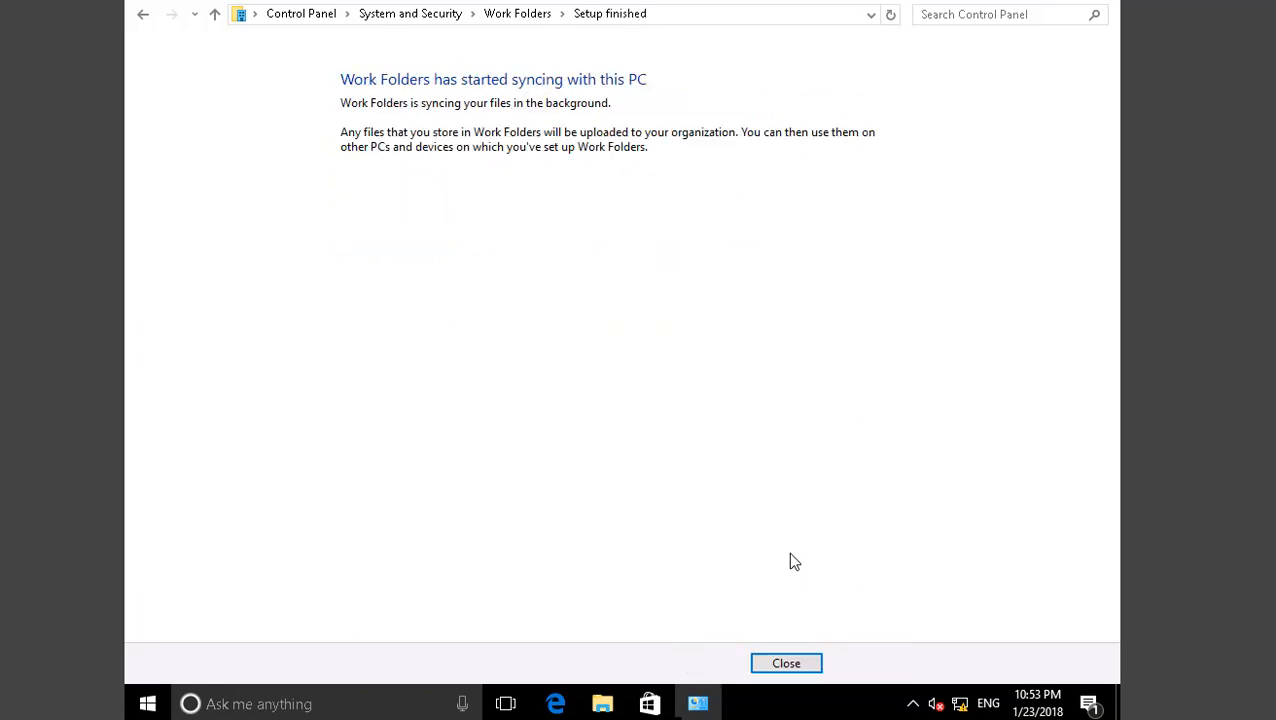
left_click(786, 664)
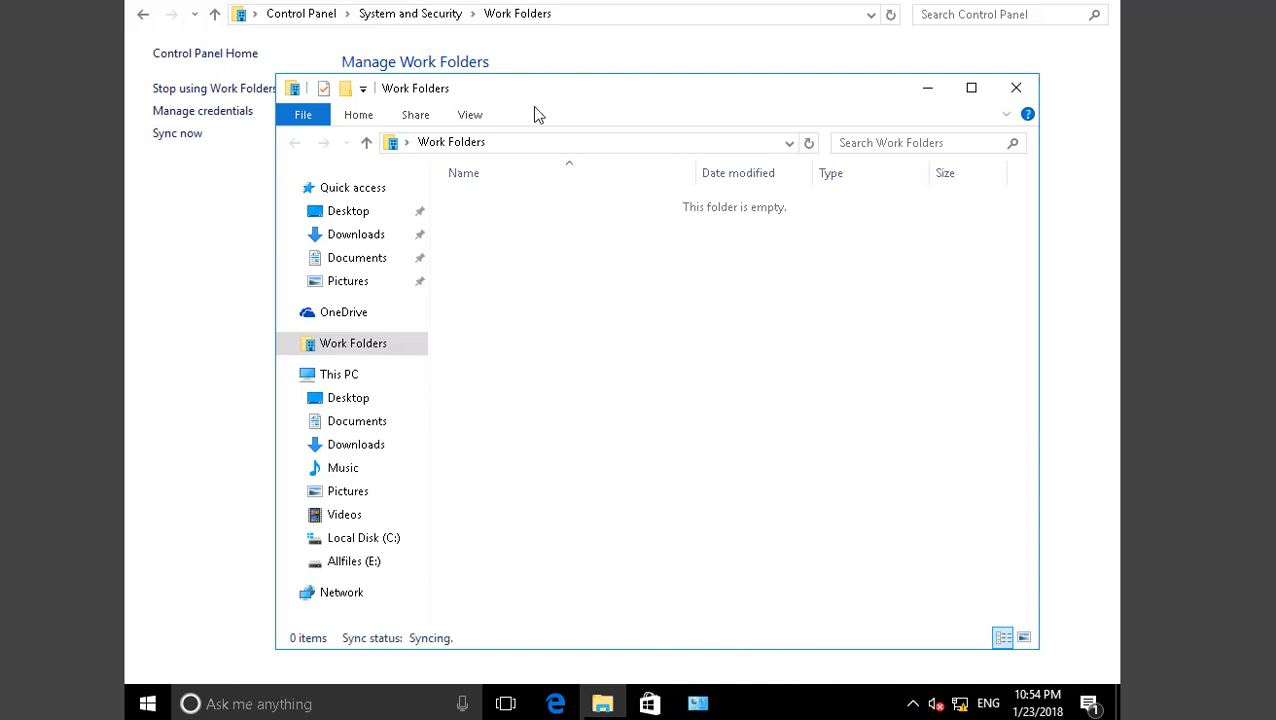
Close the opened Work Folders window, check the sync status page, and view Work Folders in a new File Explorer window
left_click(971, 92)
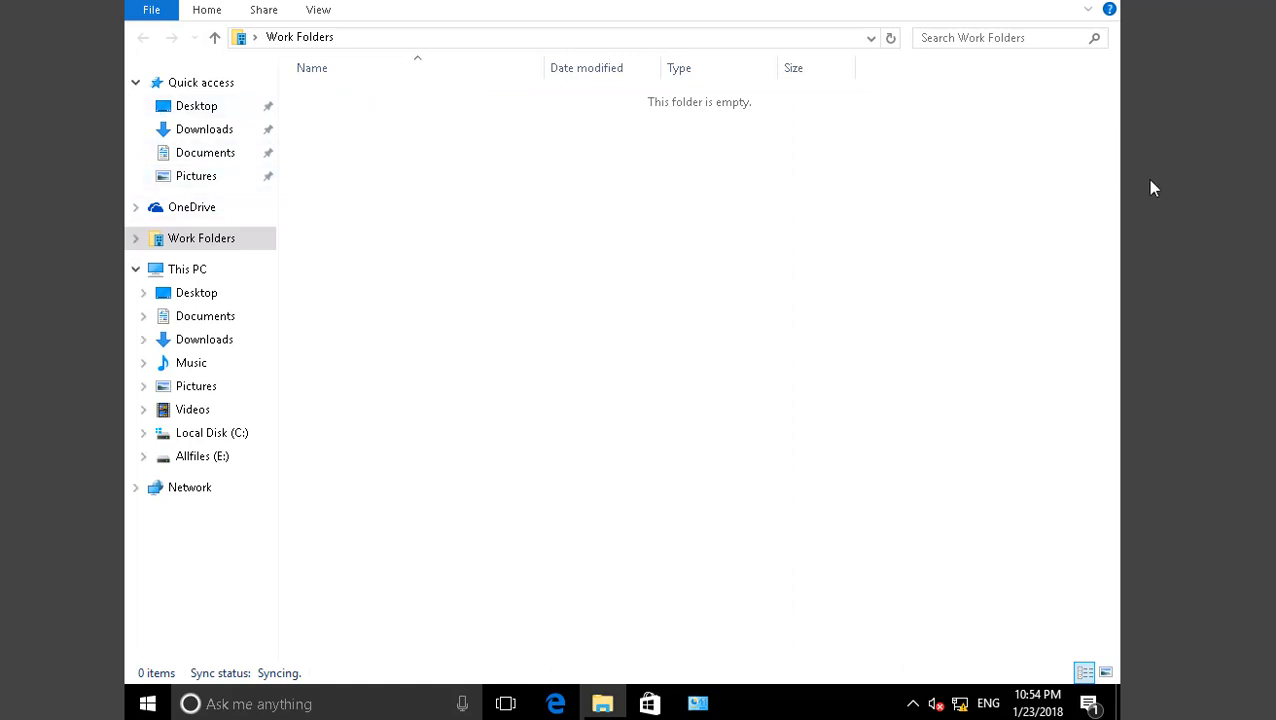
left_click(1093, 10)
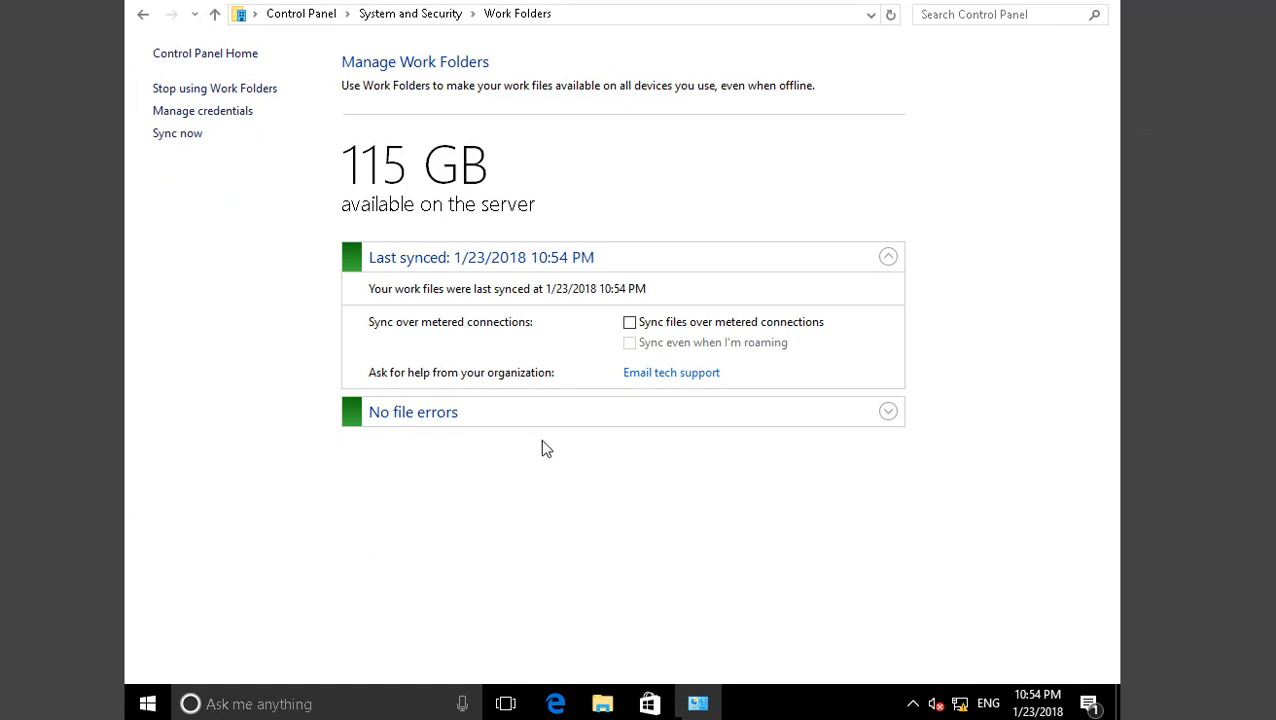
left_click(600, 708)
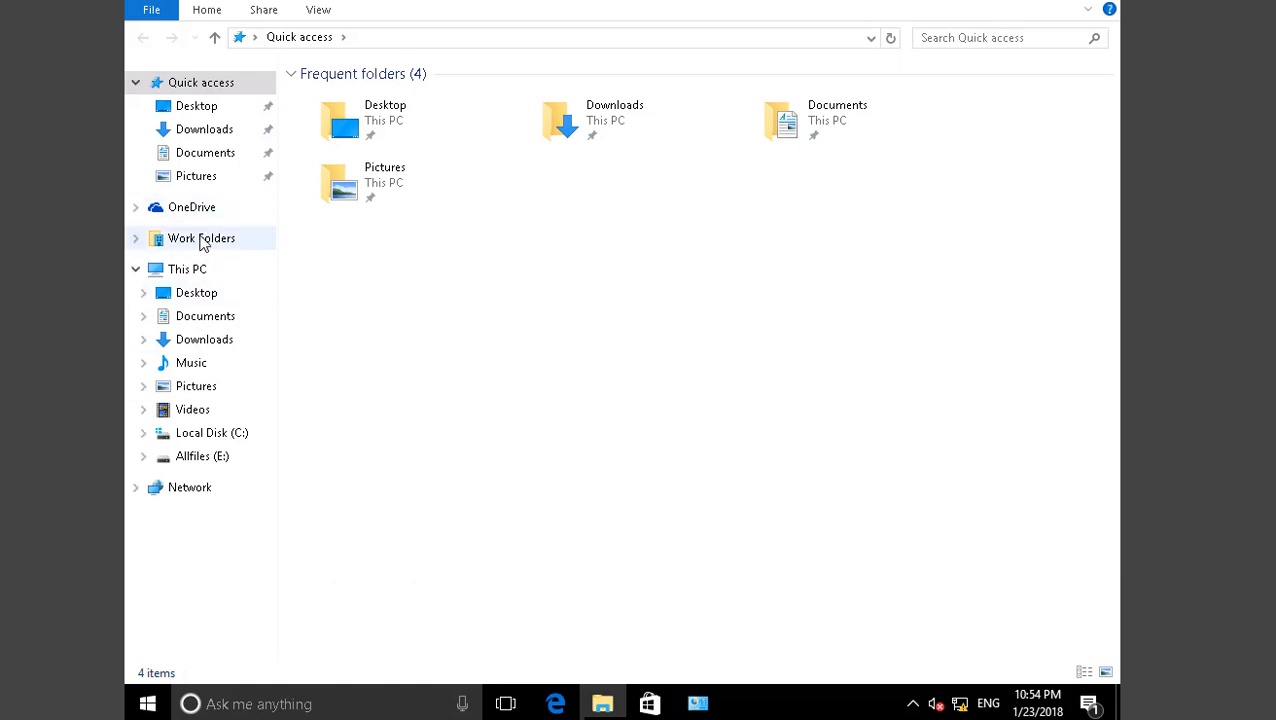
left_click(203, 242)
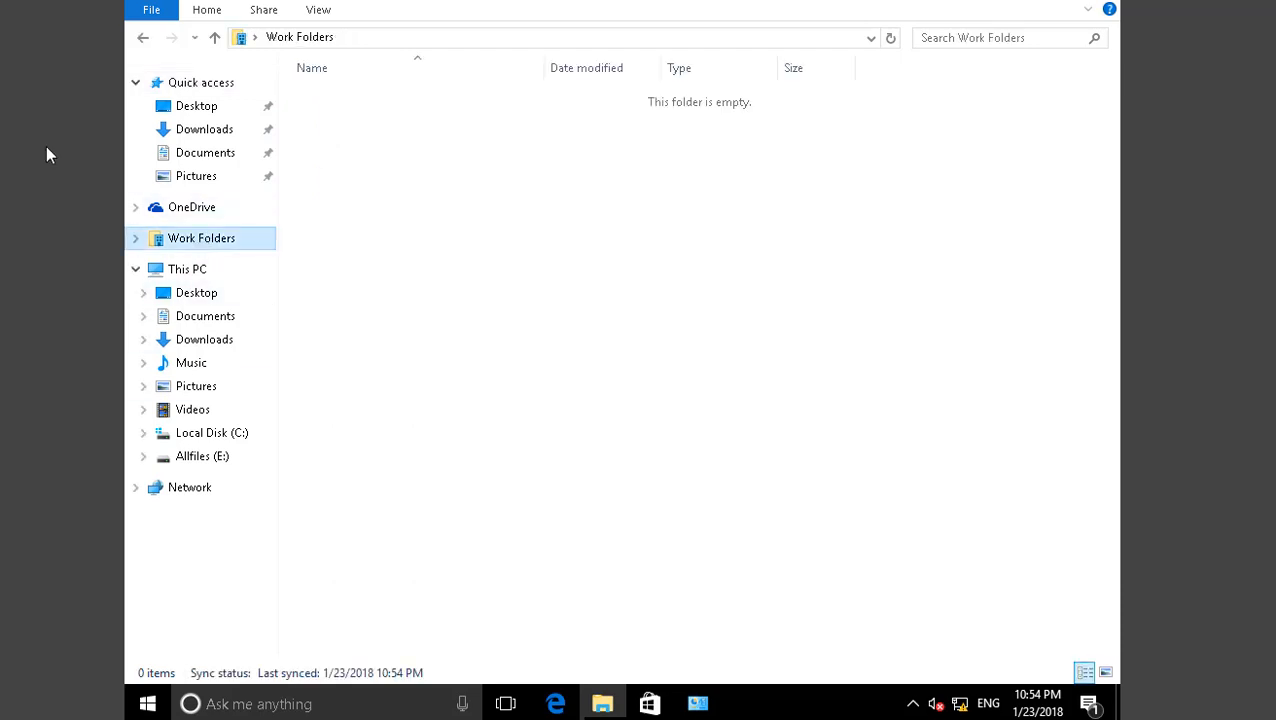
Switch to the LON-DC1 virtual machine and select the Administrator folder inside C:\share in File Explorer
mouse_move(1266, 396)
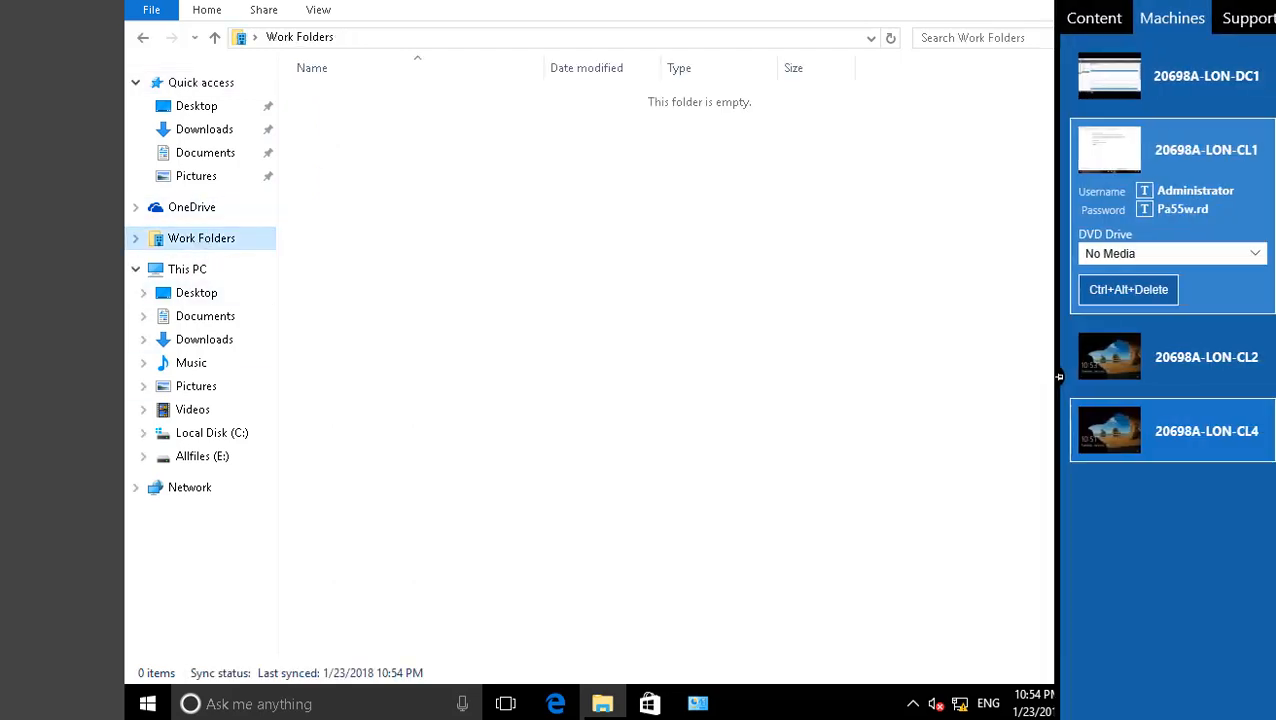
left_click(1225, 88)
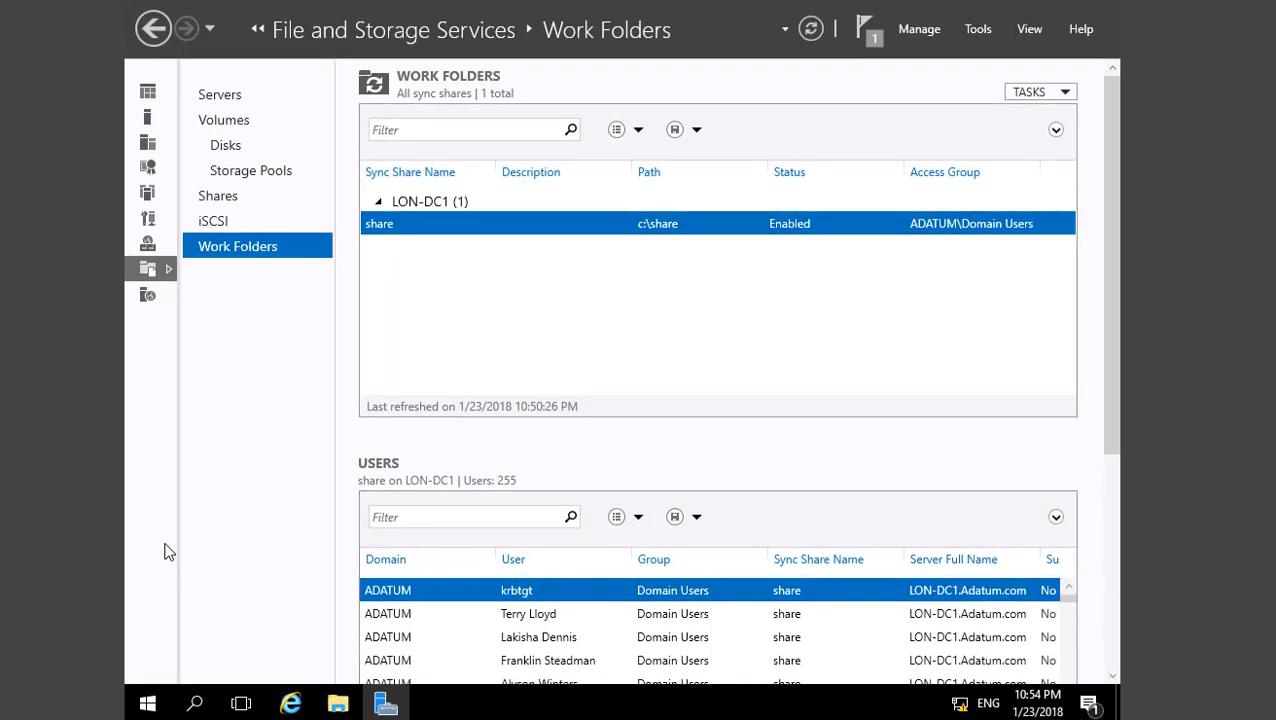
key("super+e")
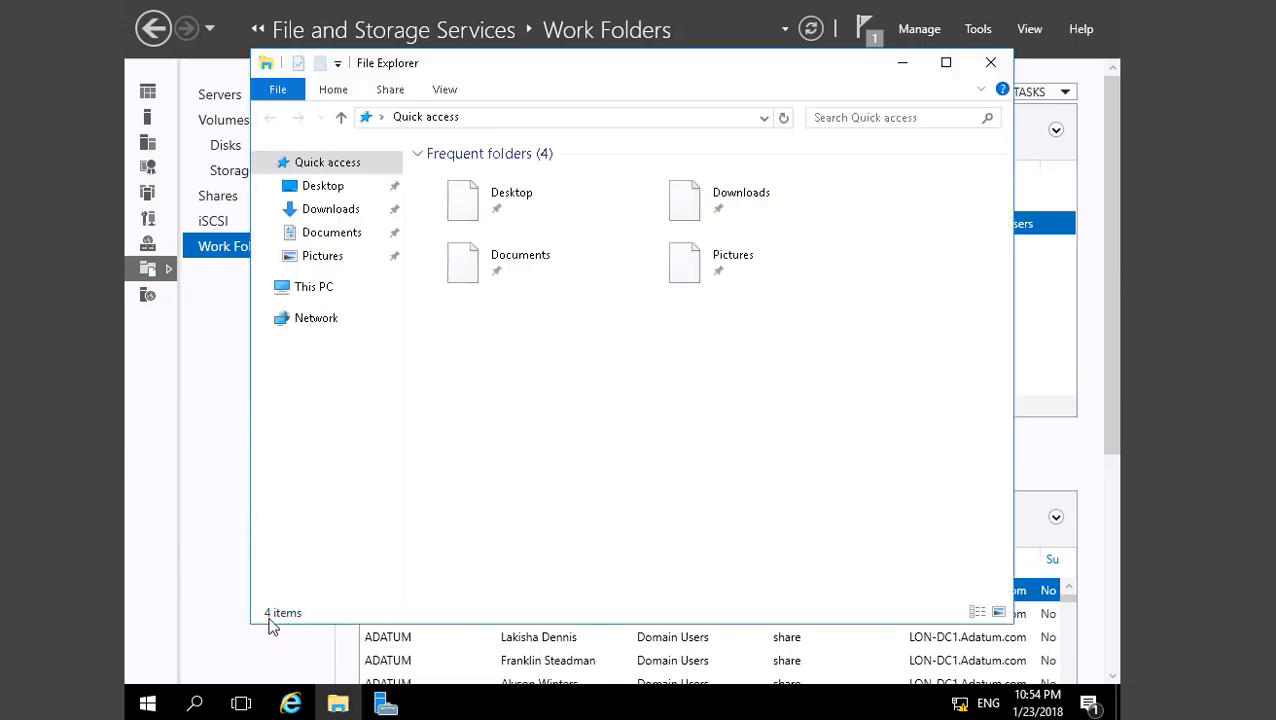
left_click(318, 288)
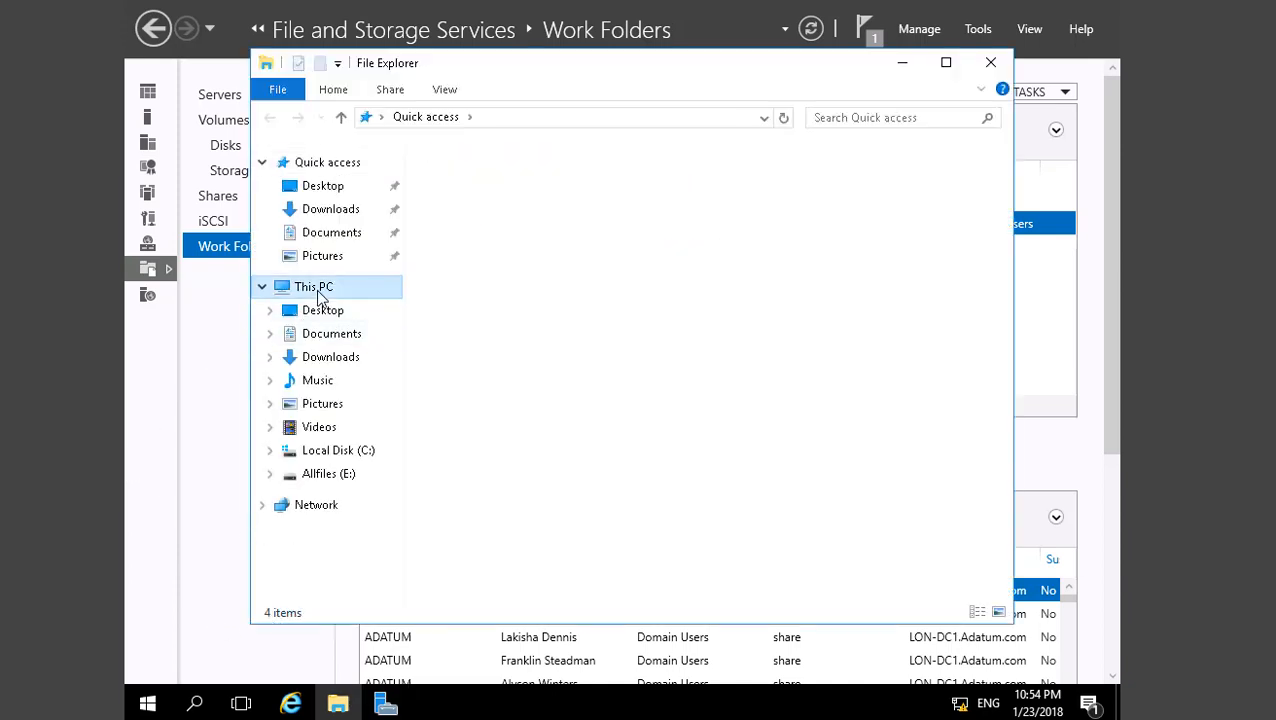
double_click(705, 365)
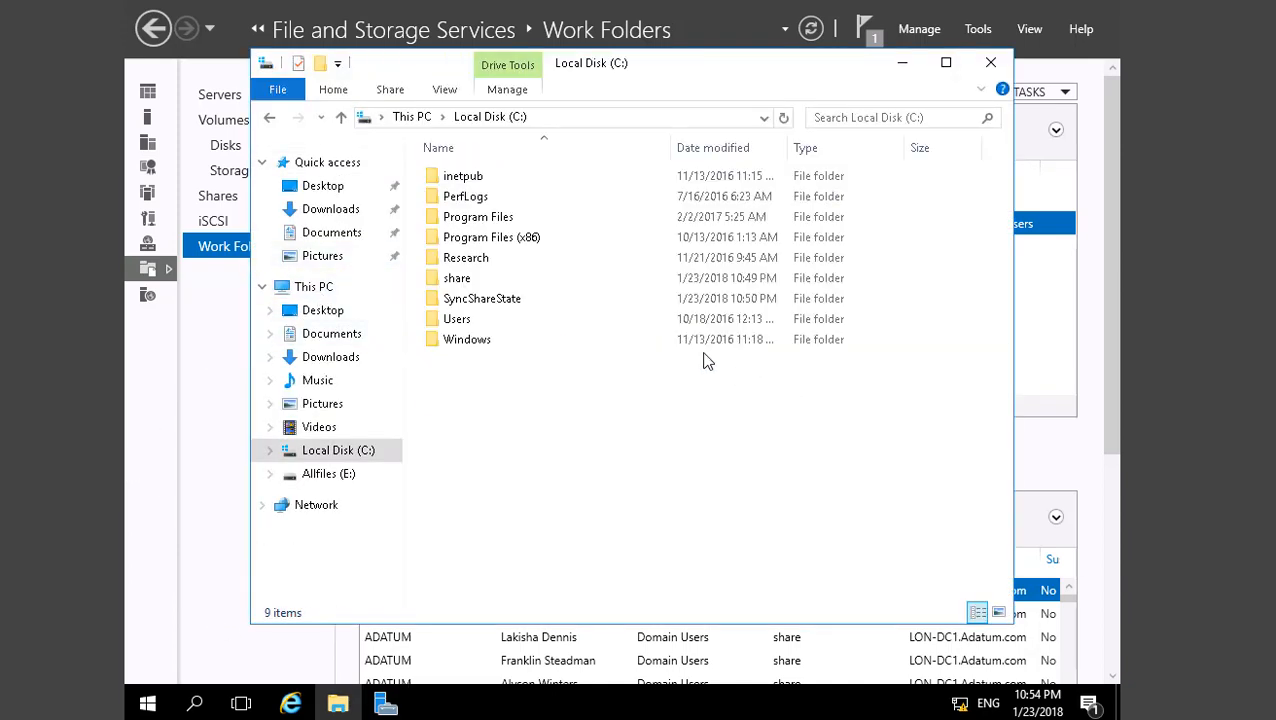
double_click(479, 281)
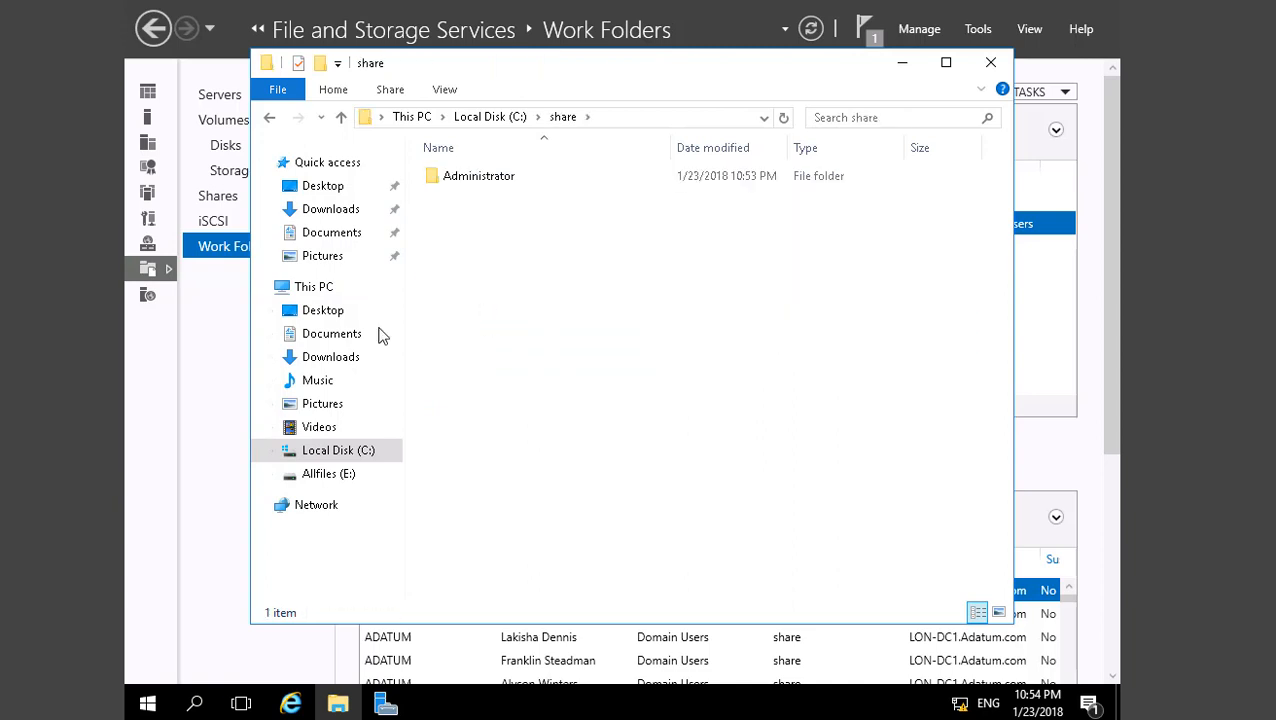
left_click(484, 180)
Switch back to the LON-CL1 virtual machine and minimize the File Explorer and Control Panel Work Folders windows
mouse_move(1195, 243)
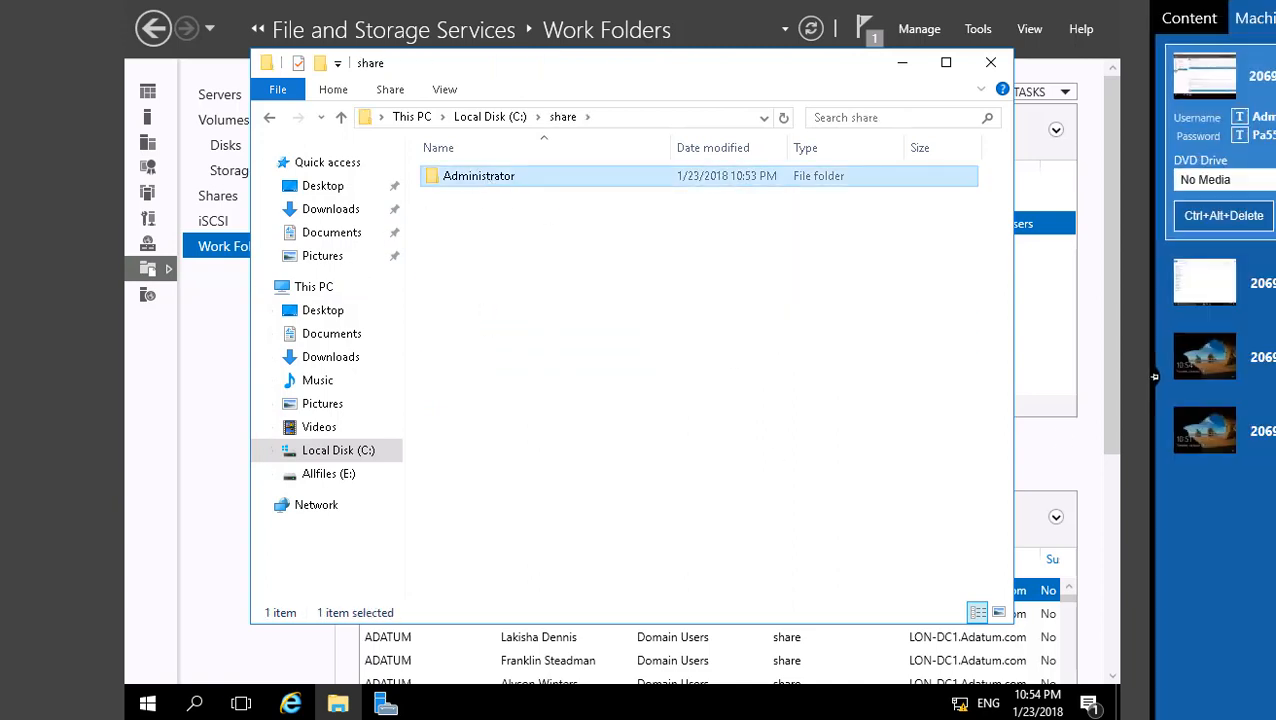
left_click(1195, 283)
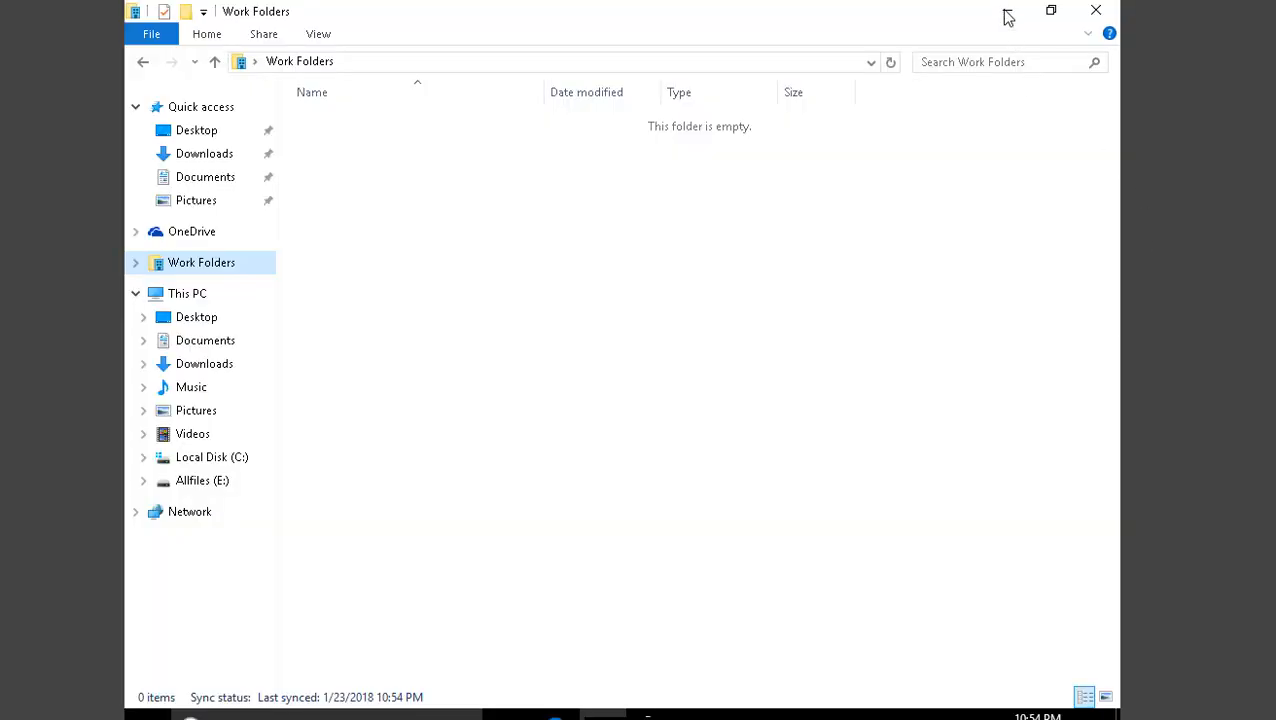
left_click(1007, 14)
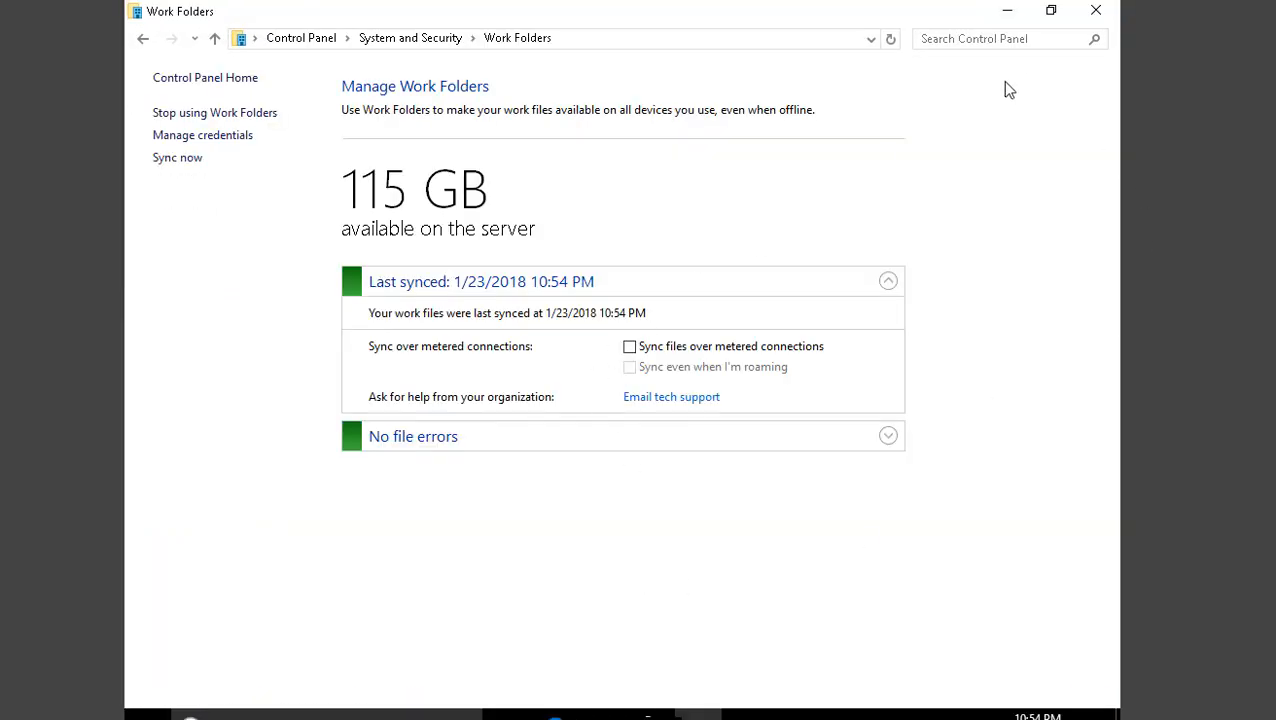
left_click(1007, 10)
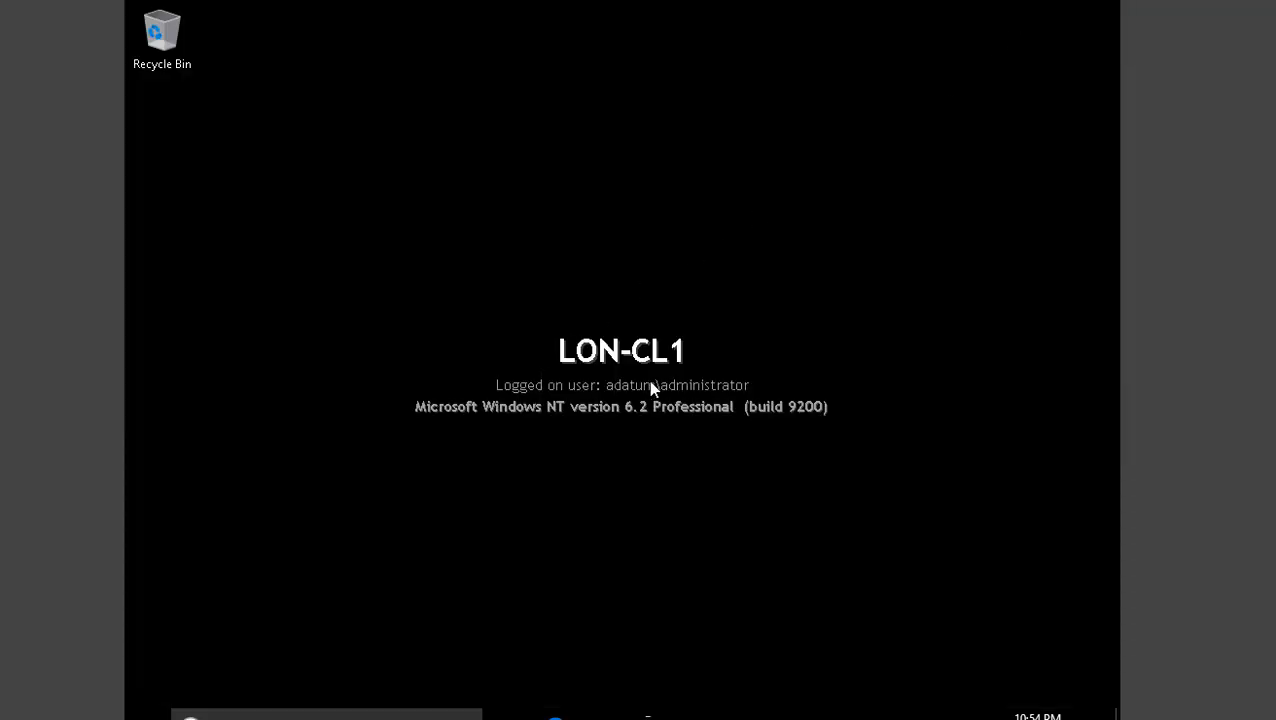
Return to the LON-DC1 virtual machine and view the contents of C:\share
left_click(1268, 376)
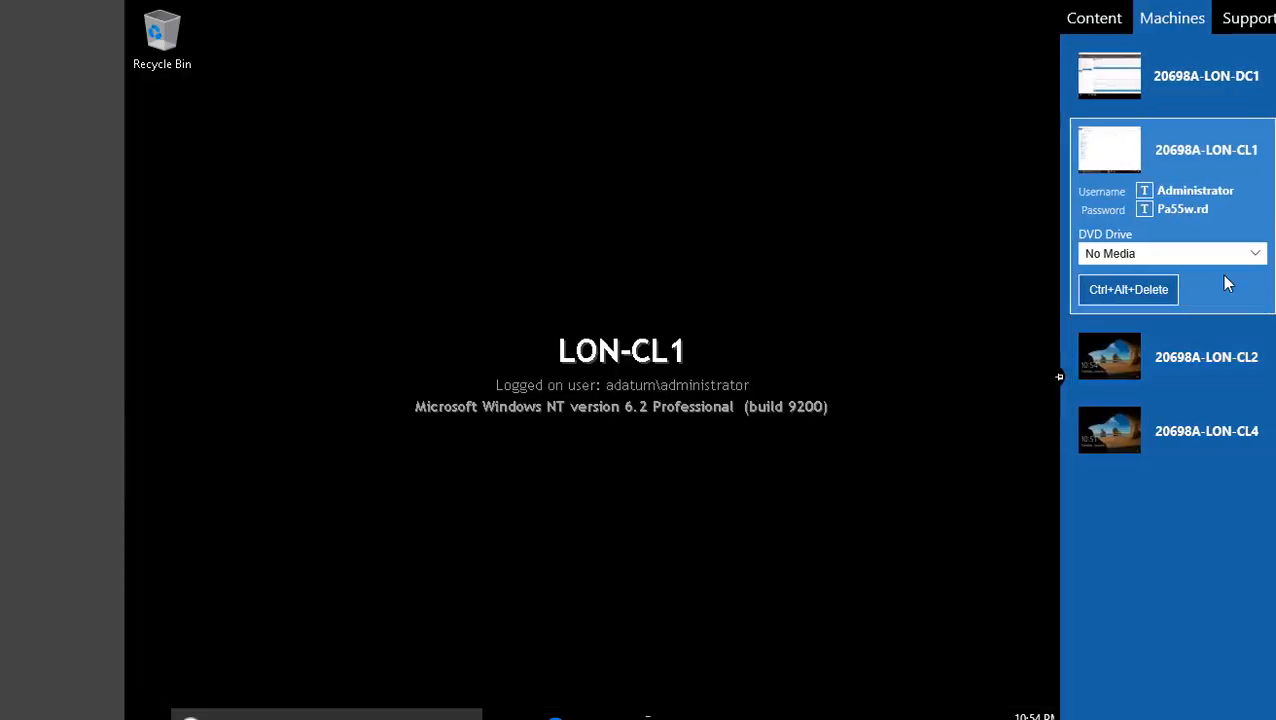
left_click(1230, 90)
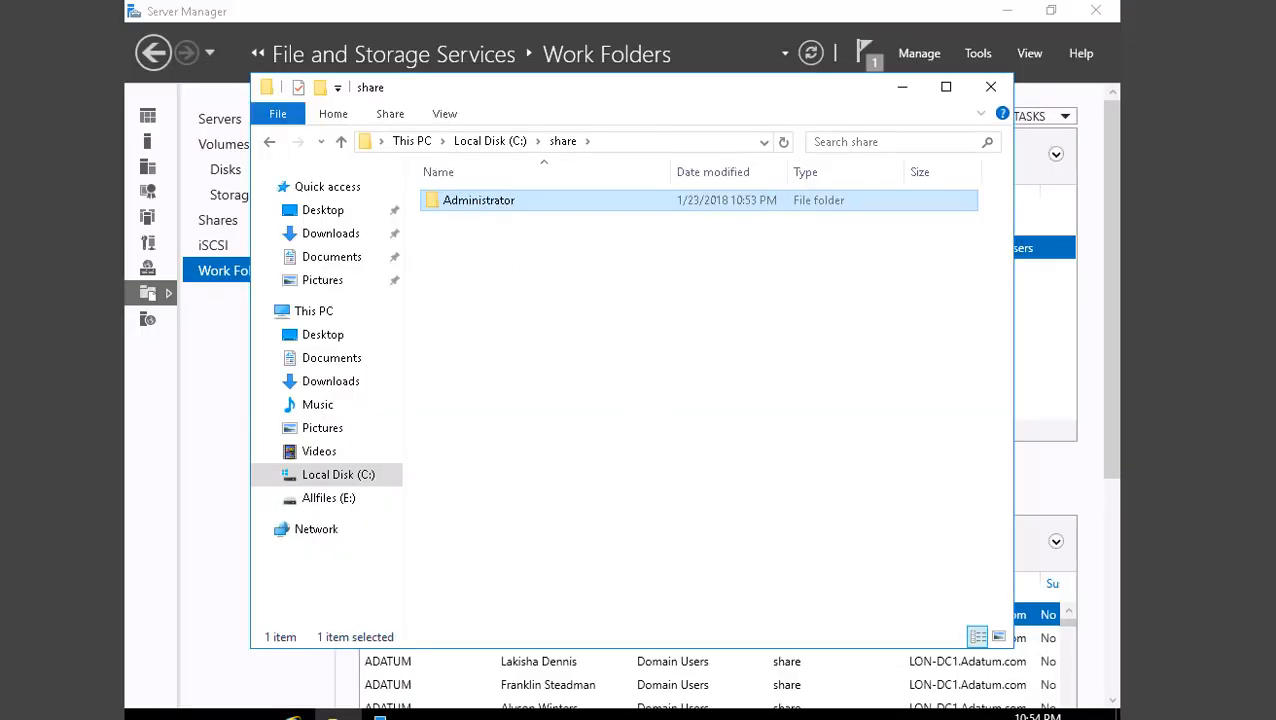
mouse_move(760, 712)
left_click(805, 710)
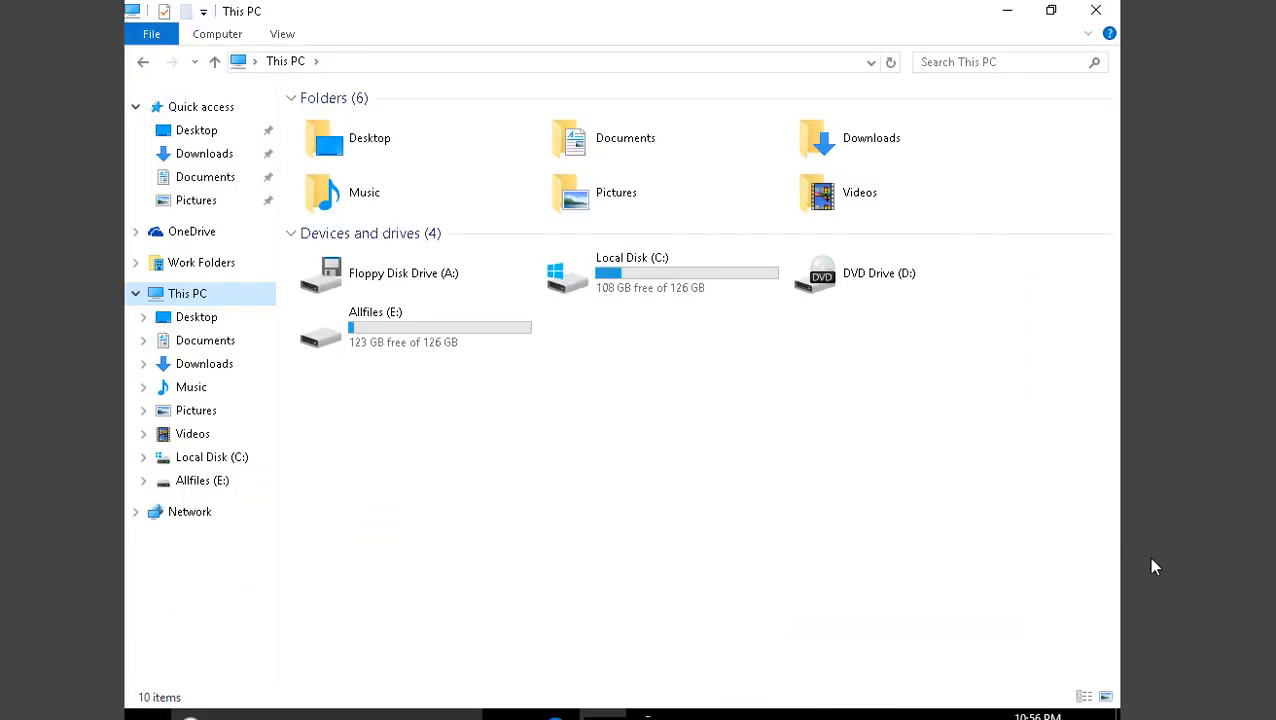
Create a new text document named Test.txt in Work Folders on the LON-CL1 client
mouse_move(1250, 500)
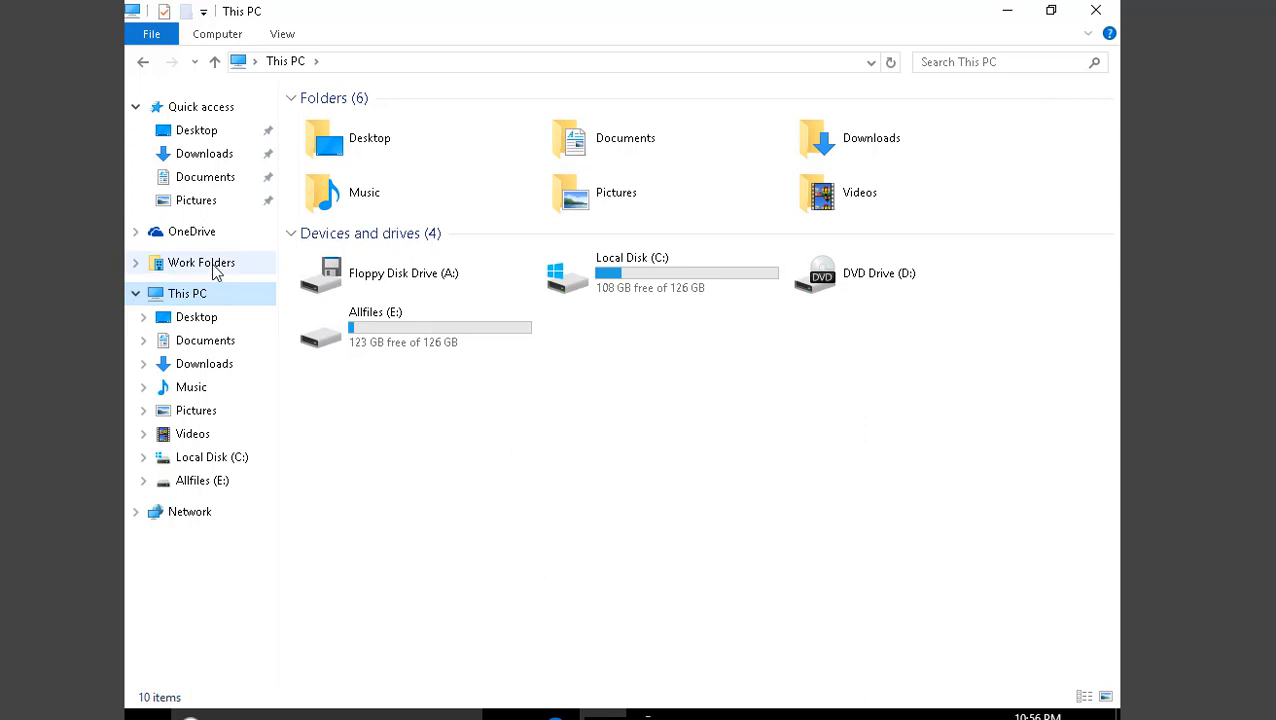
left_click(216, 268)
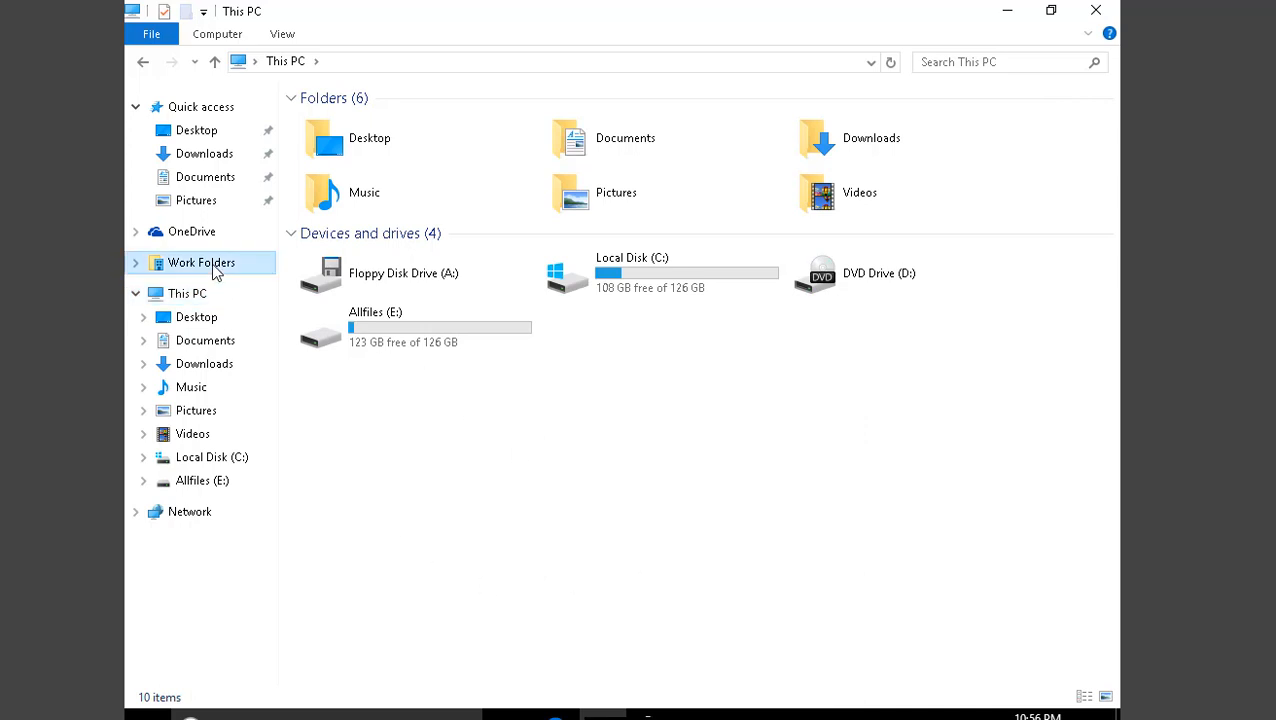
right_click(688, 335)
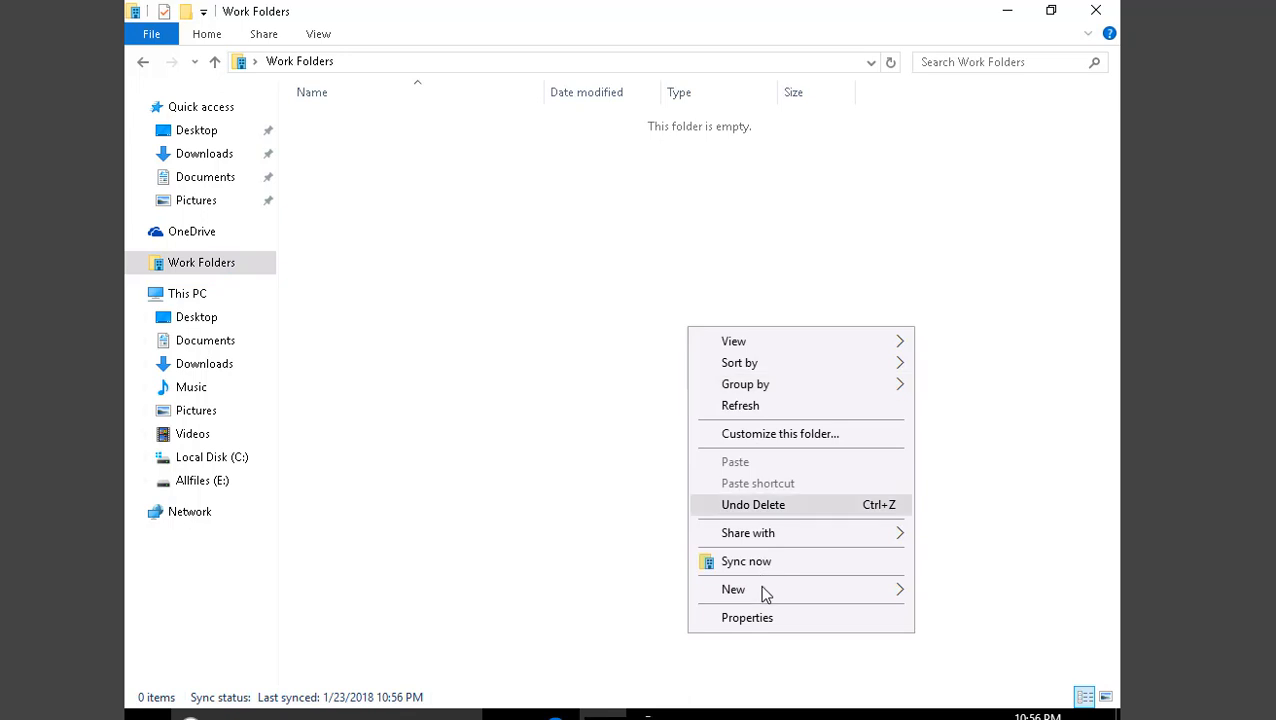
mouse_move(914, 591)
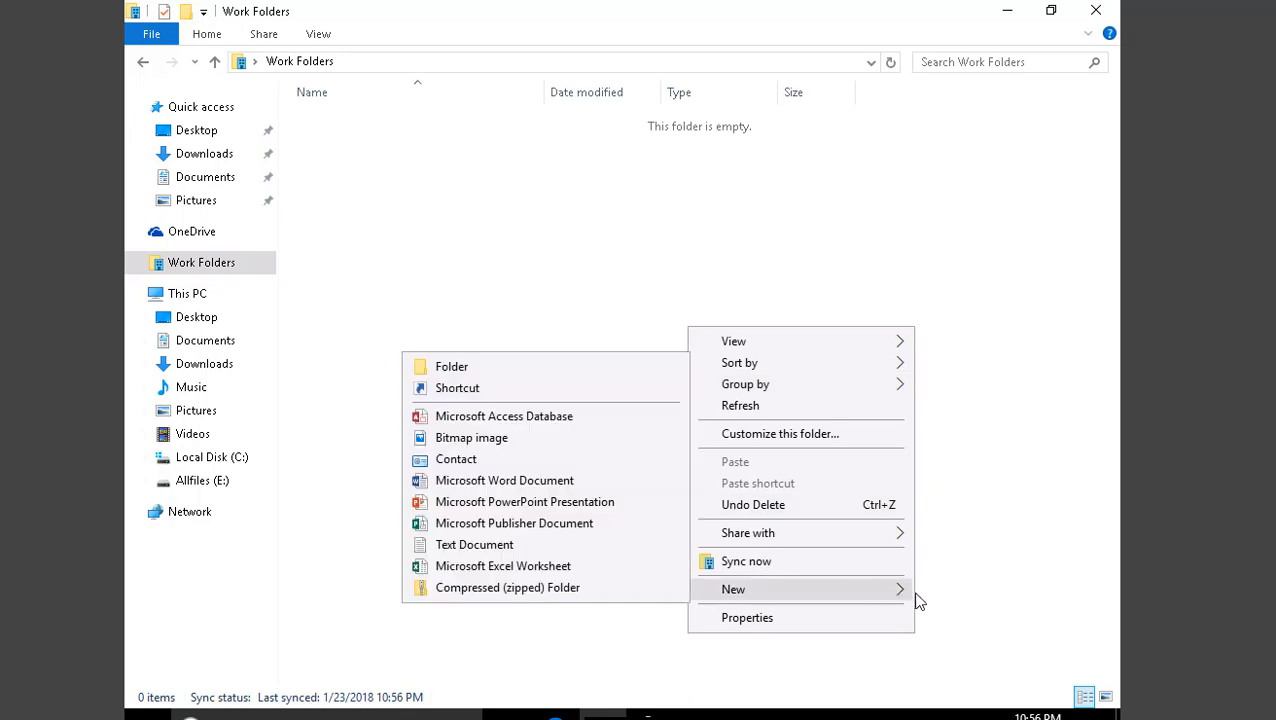
left_click(490, 550)
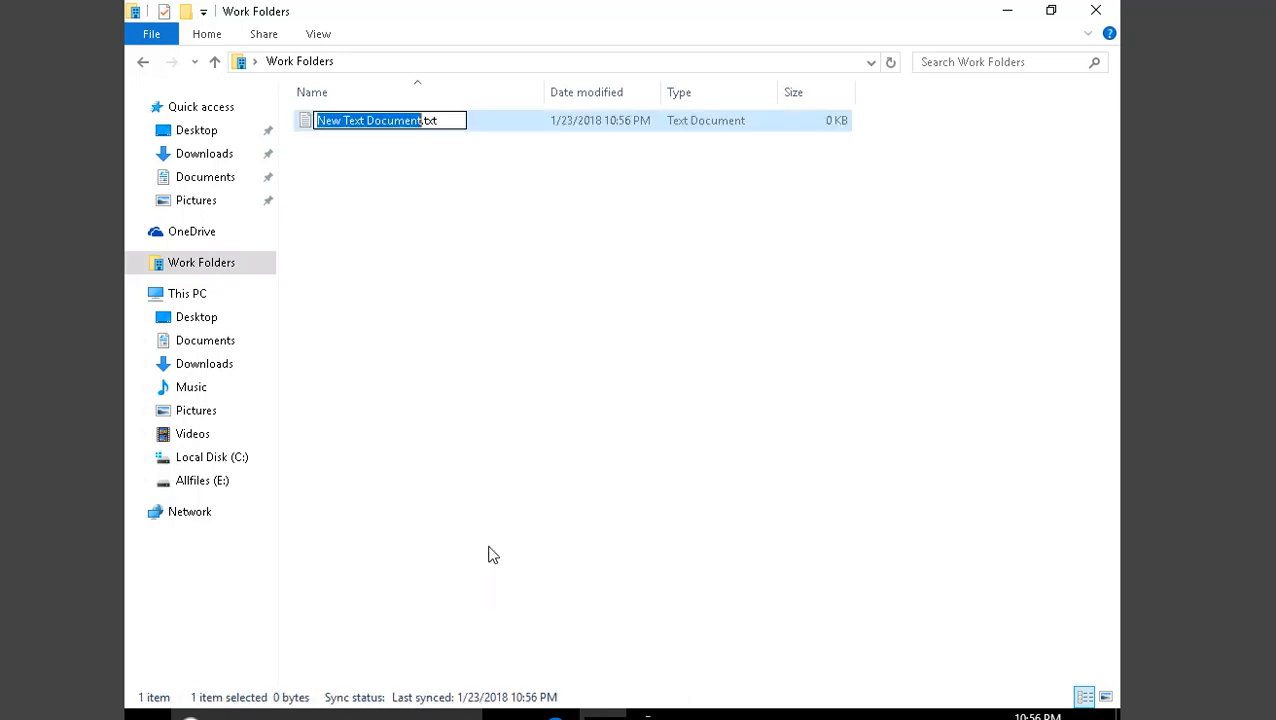
type("Test")
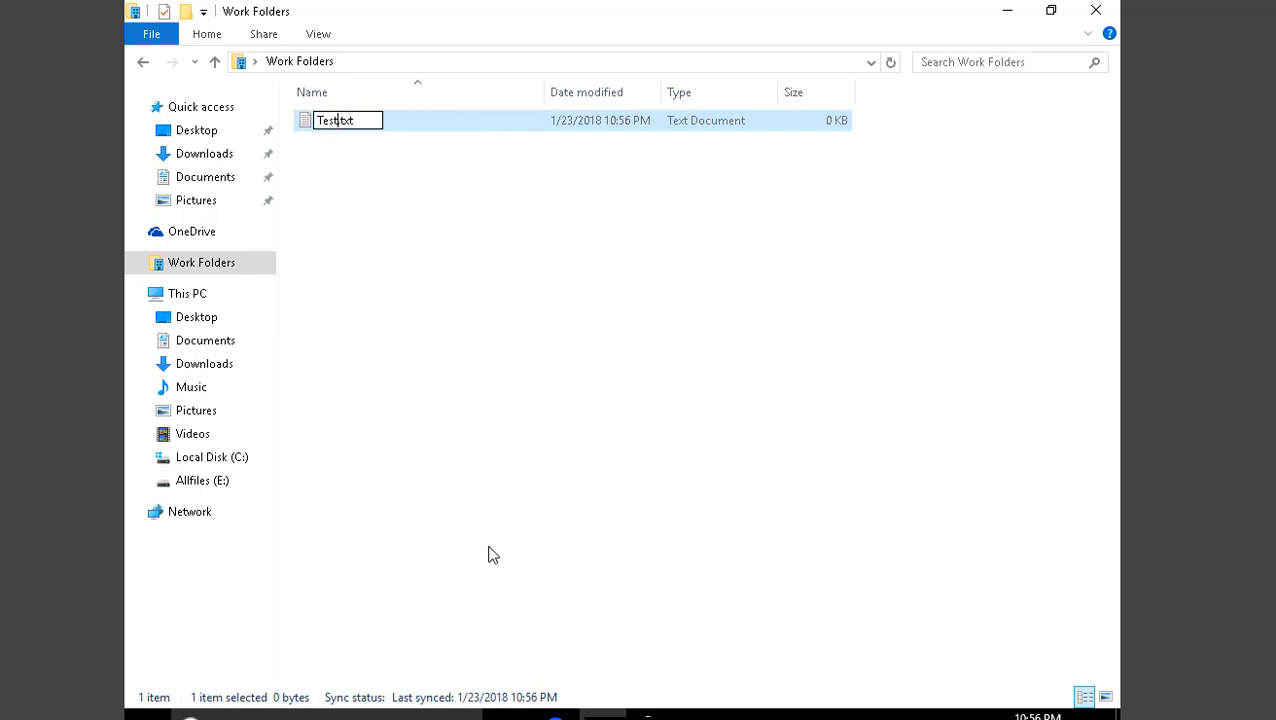
key("Return")
Open Test.txt, write "This is work folders demo." in it, save the file and close Notepad
double_click(361, 120)
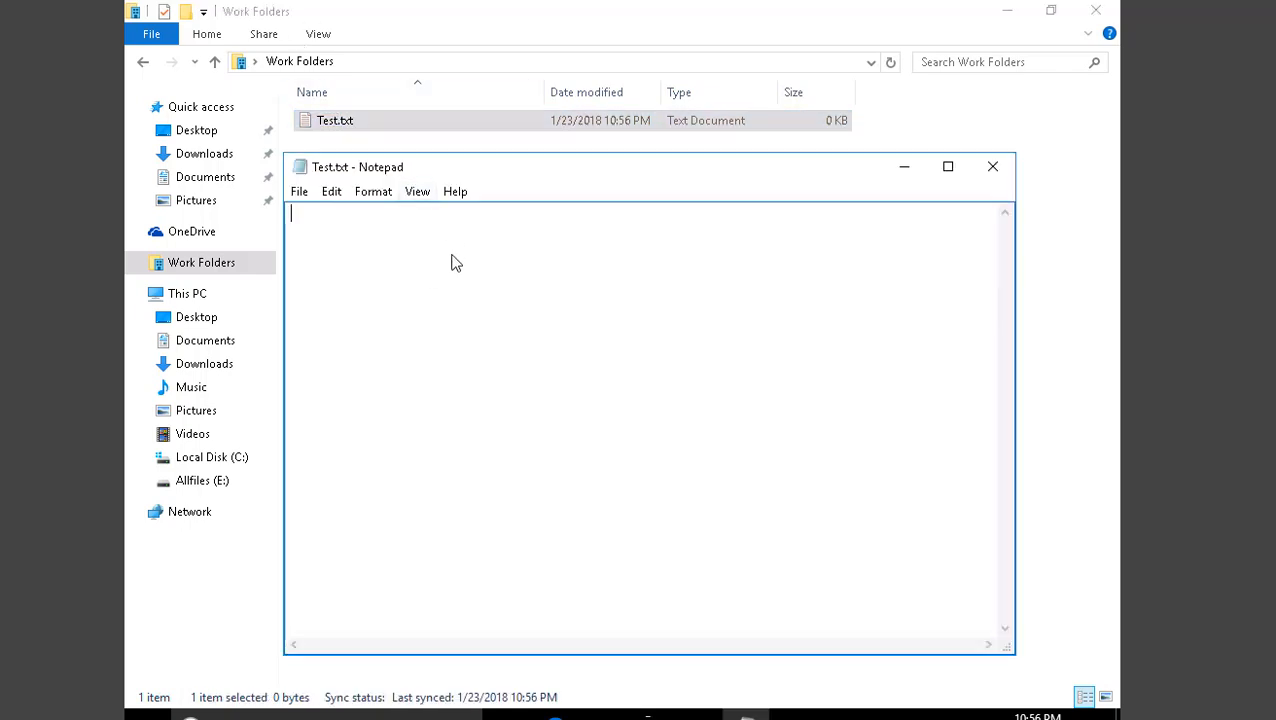
type("This is work")
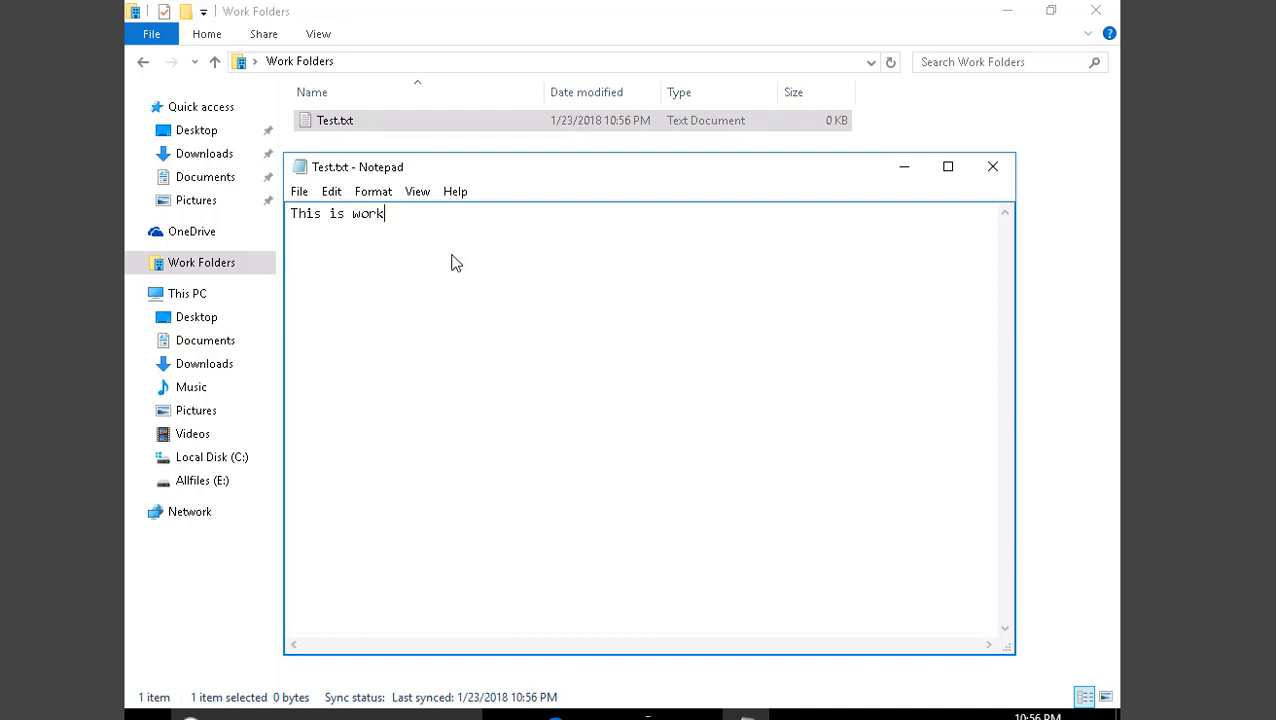
type(" folders de")
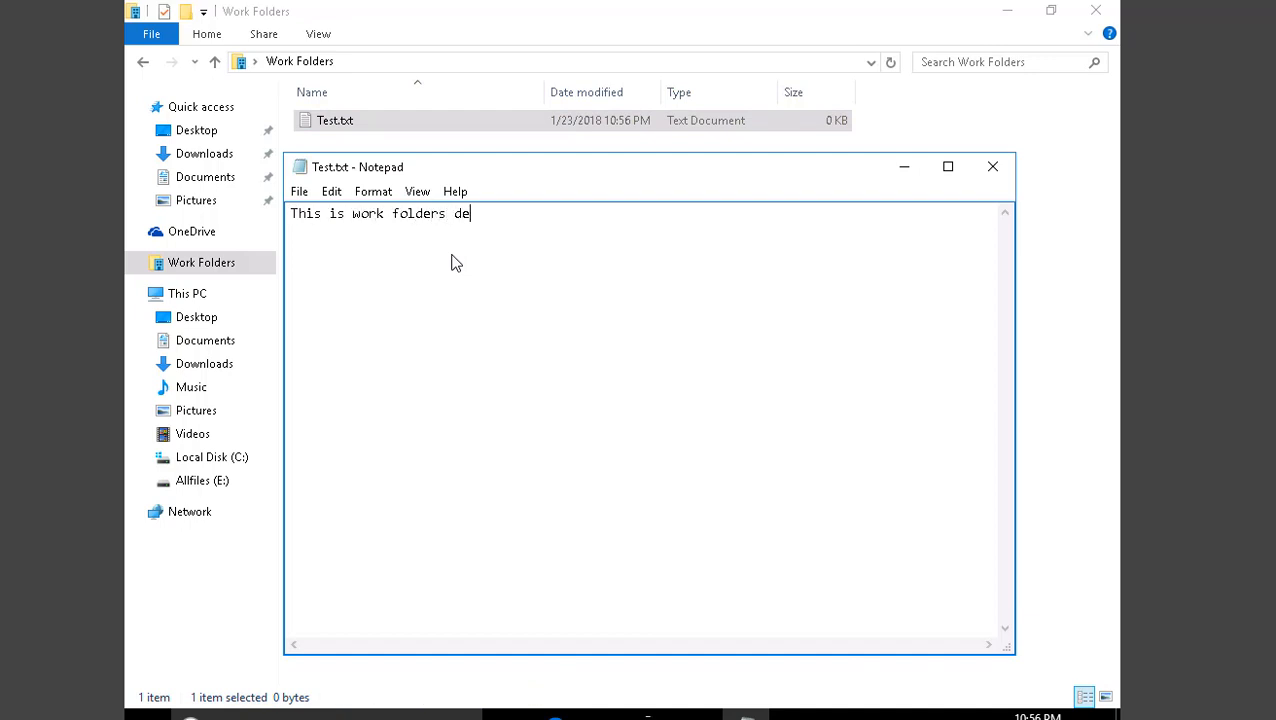
type("mo.")
left_click(299, 192)
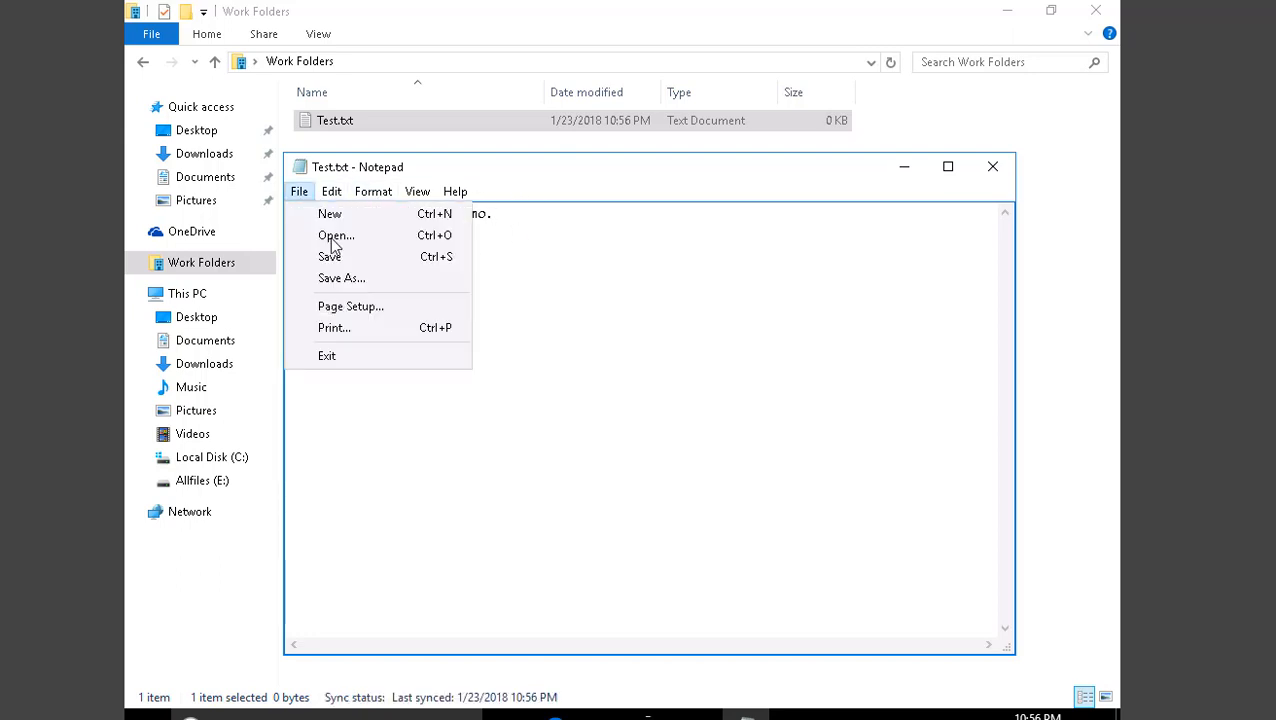
left_click(330, 257)
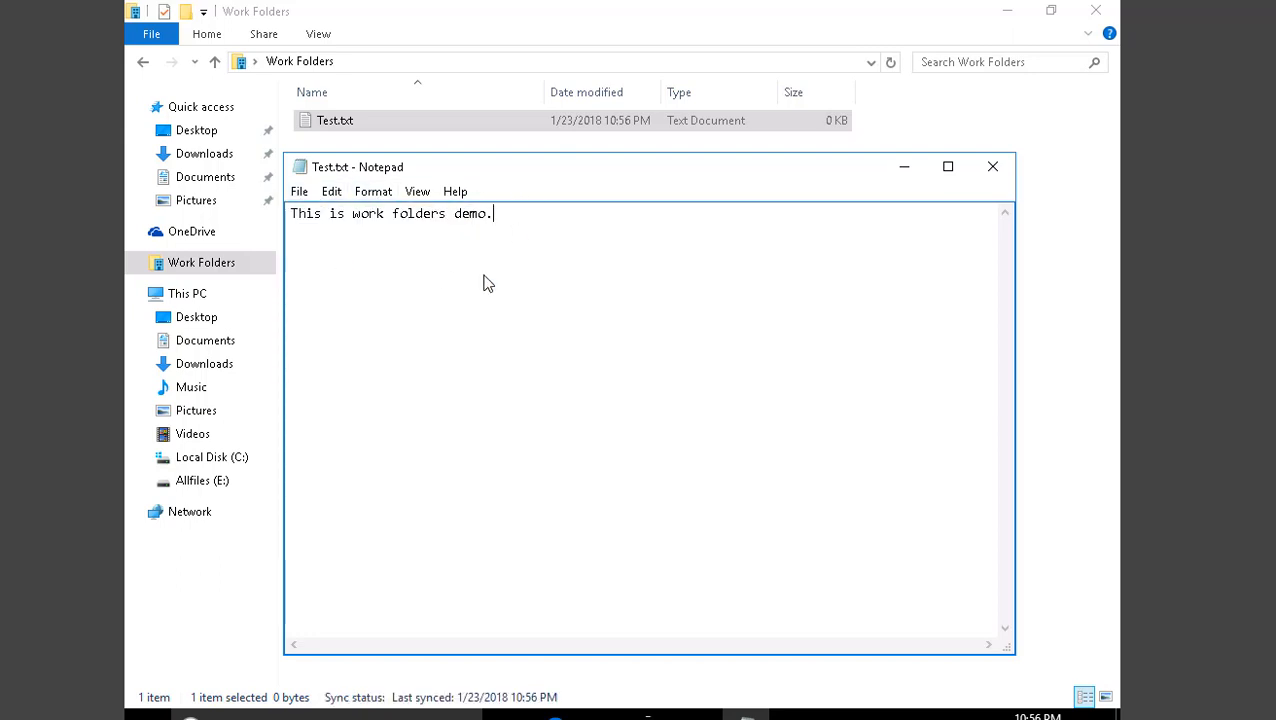
left_click(992, 170)
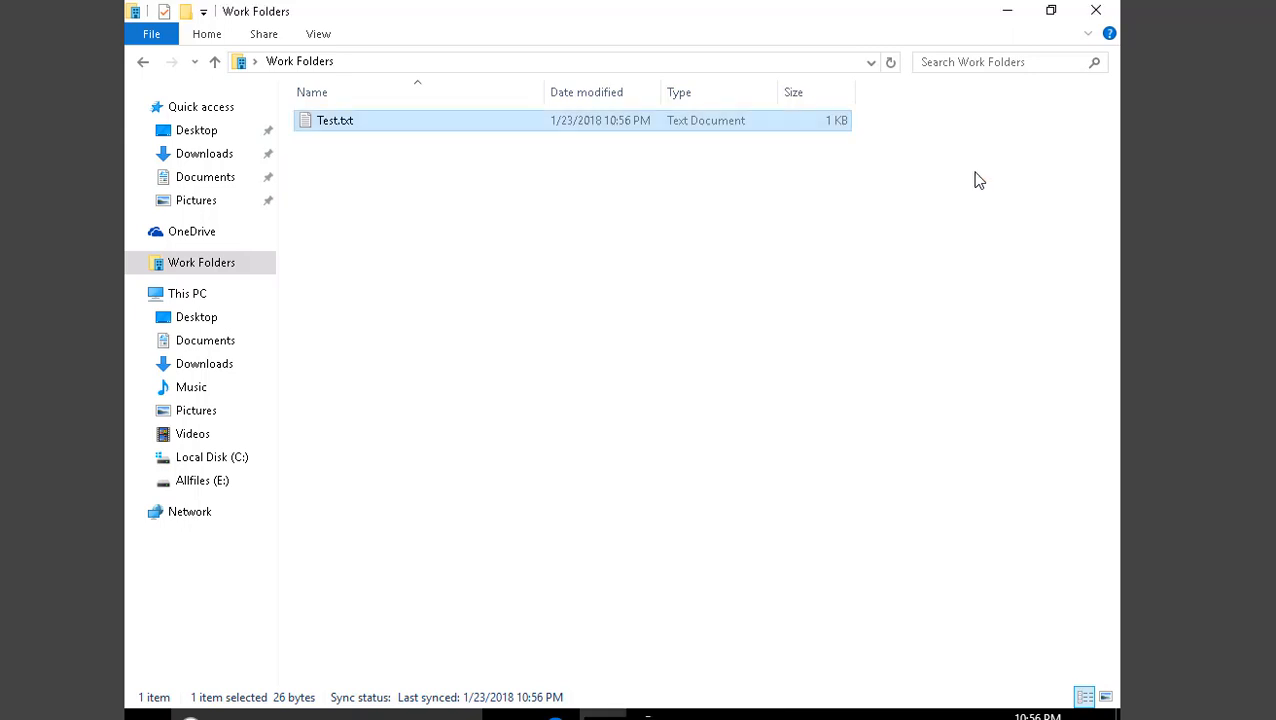
Bring up the Control Panel Work Folders page on LON-CL1 and start an immediate sync of the work files
right_click(661, 196)
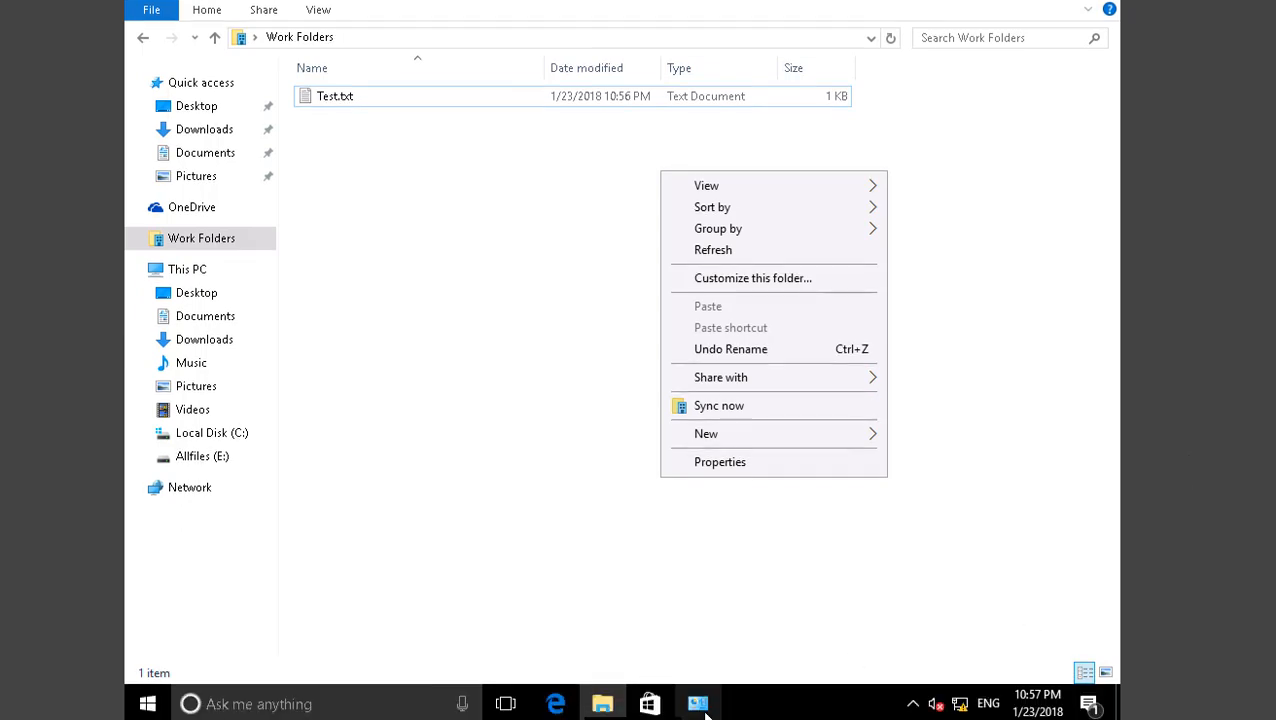
left_click(705, 710)
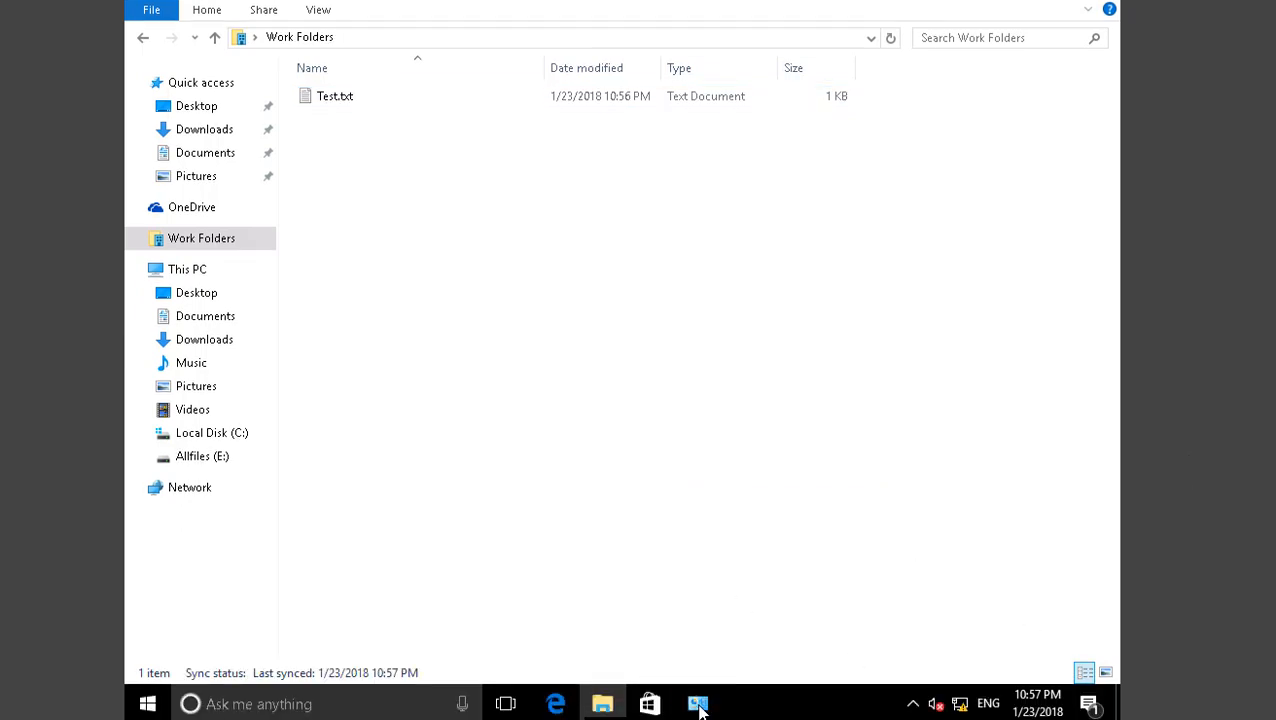
left_click(698, 708)
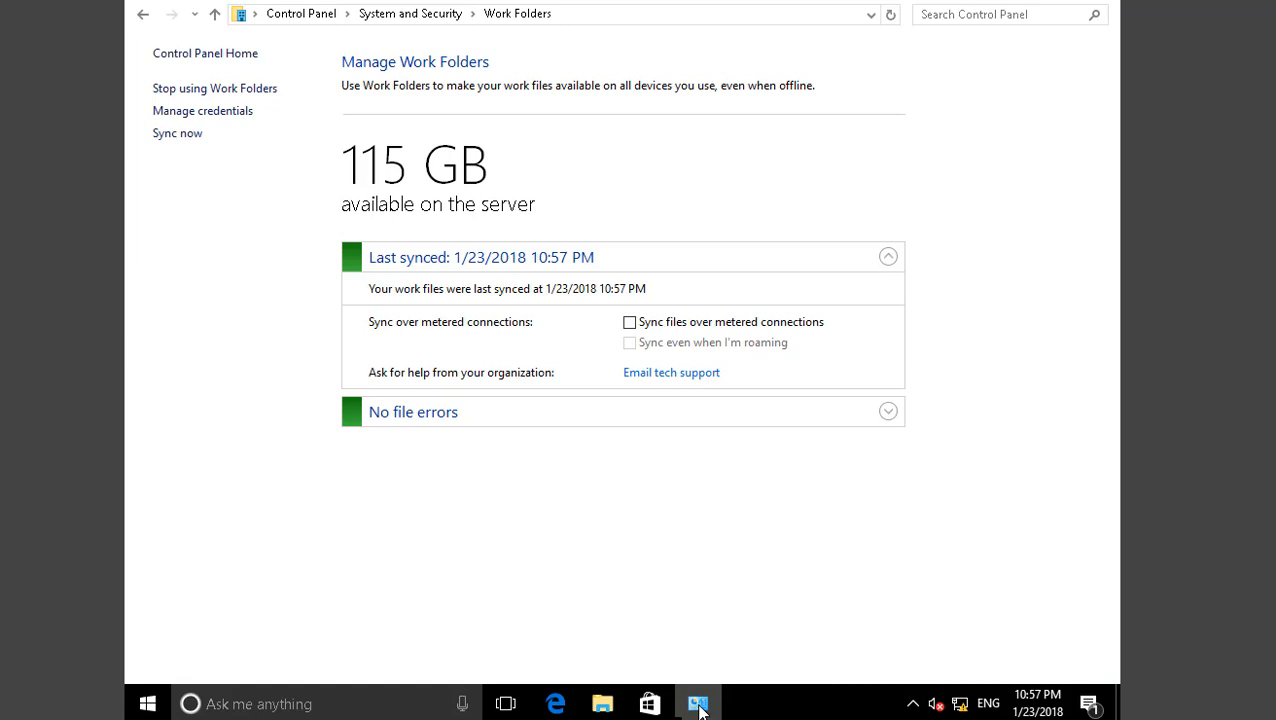
left_click(698, 708)
left_click(698, 708)
left_click(177, 134)
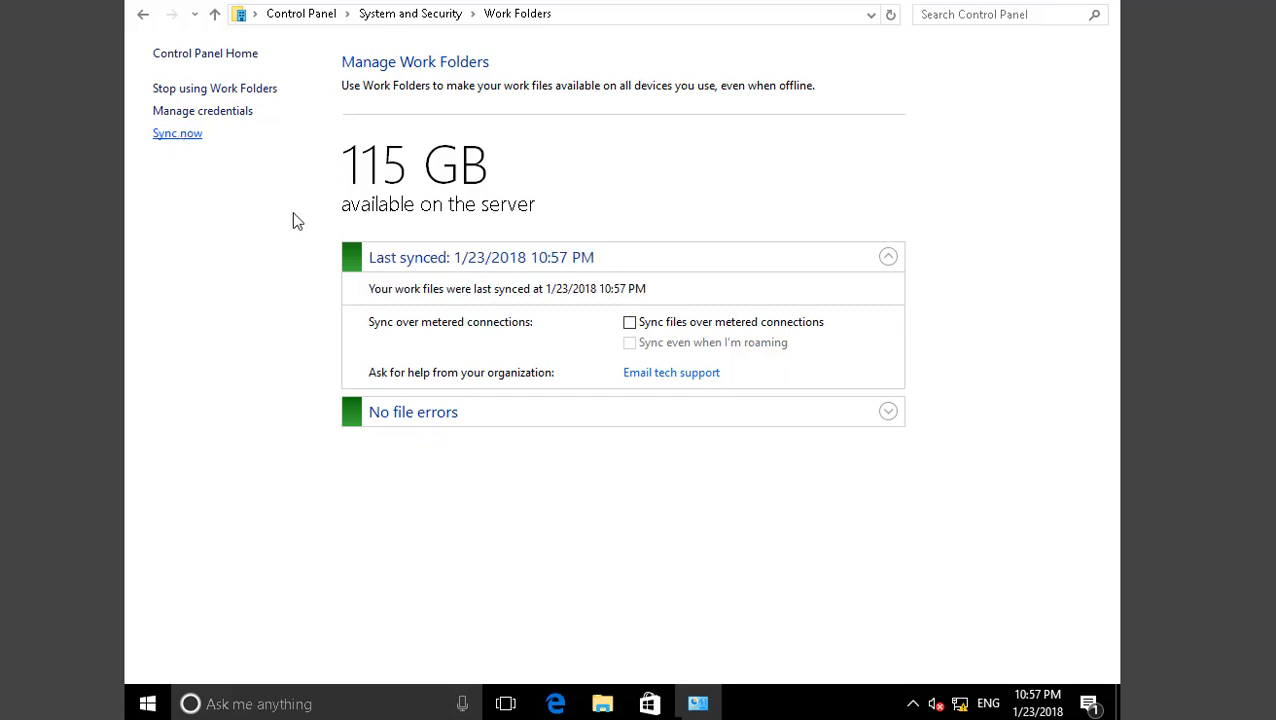
left_click(180, 134)
Switch to the LON-DC1 virtual machine and open Test.txt from C:\share\Administrator to check its synced content
left_click(1208, 82)
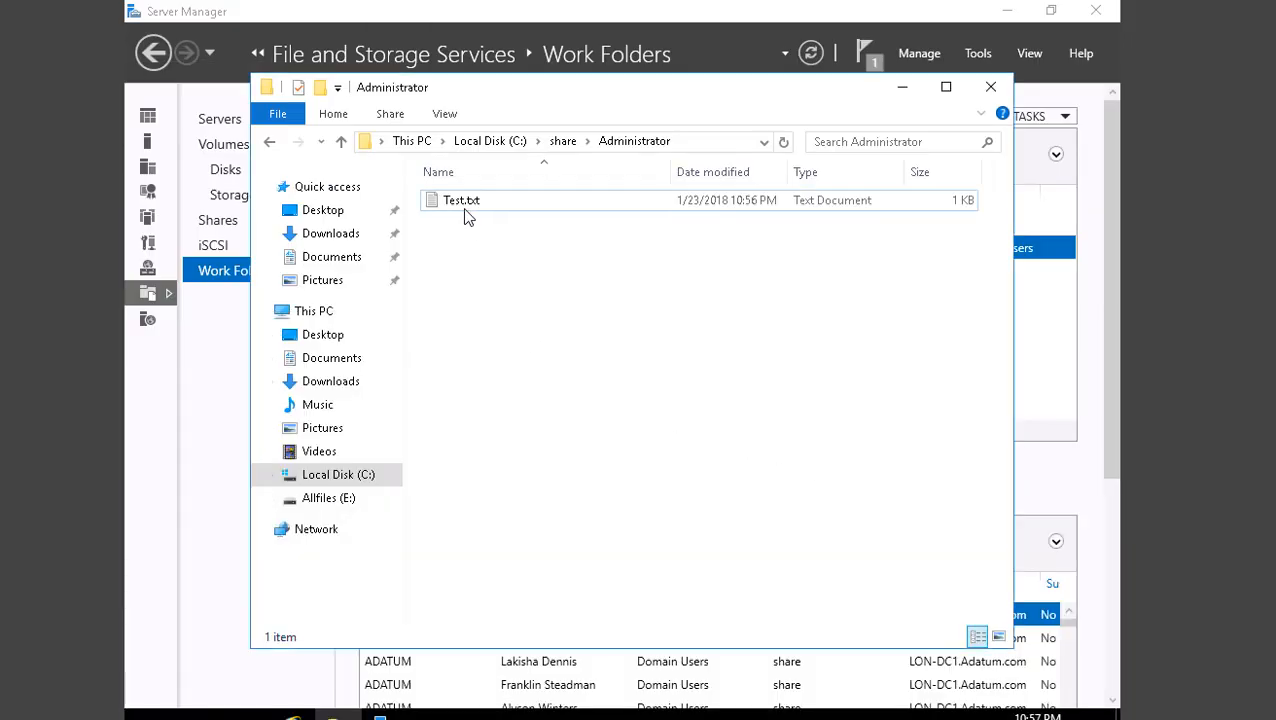
left_click(483, 141)
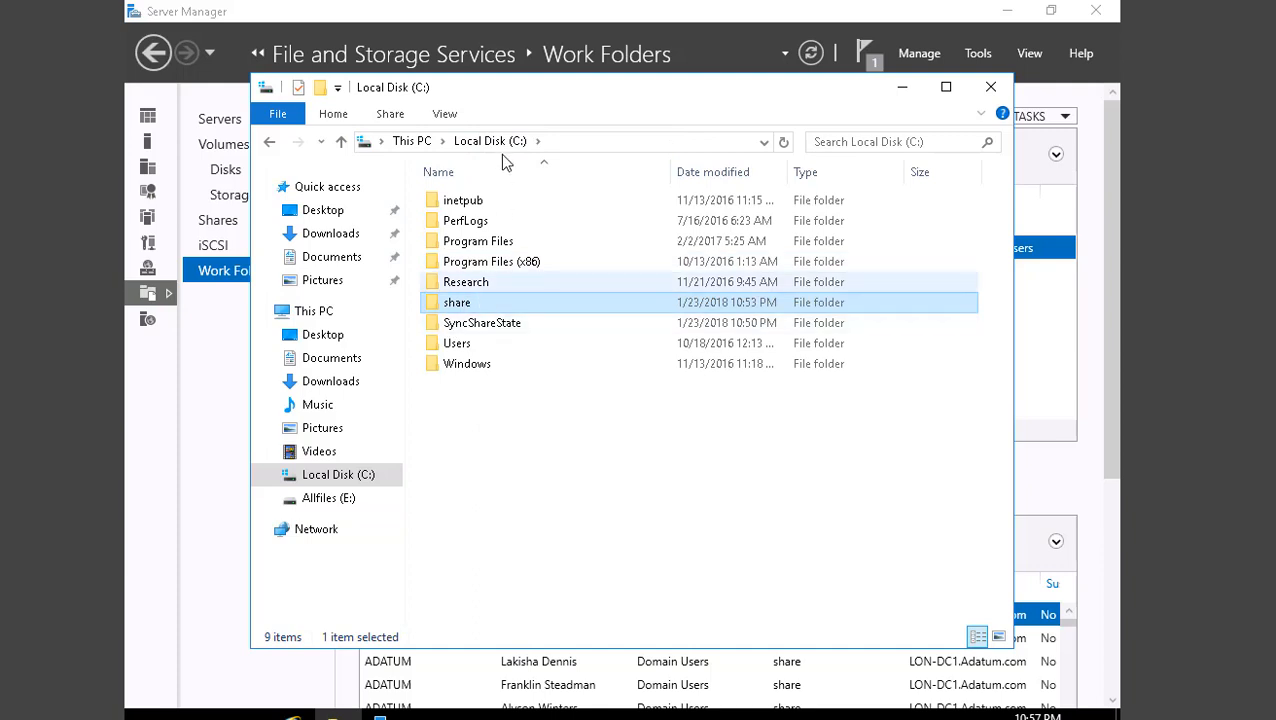
double_click(456, 305)
double_click(468, 203)
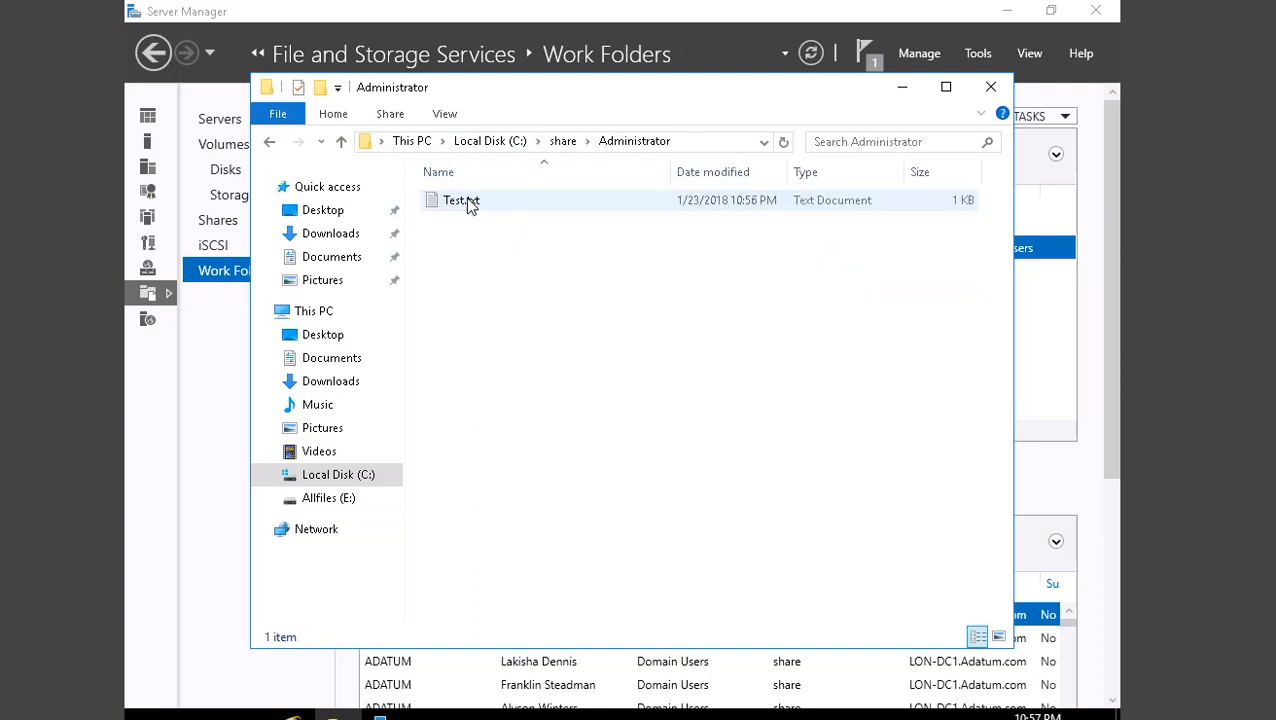
double_click(468, 202)
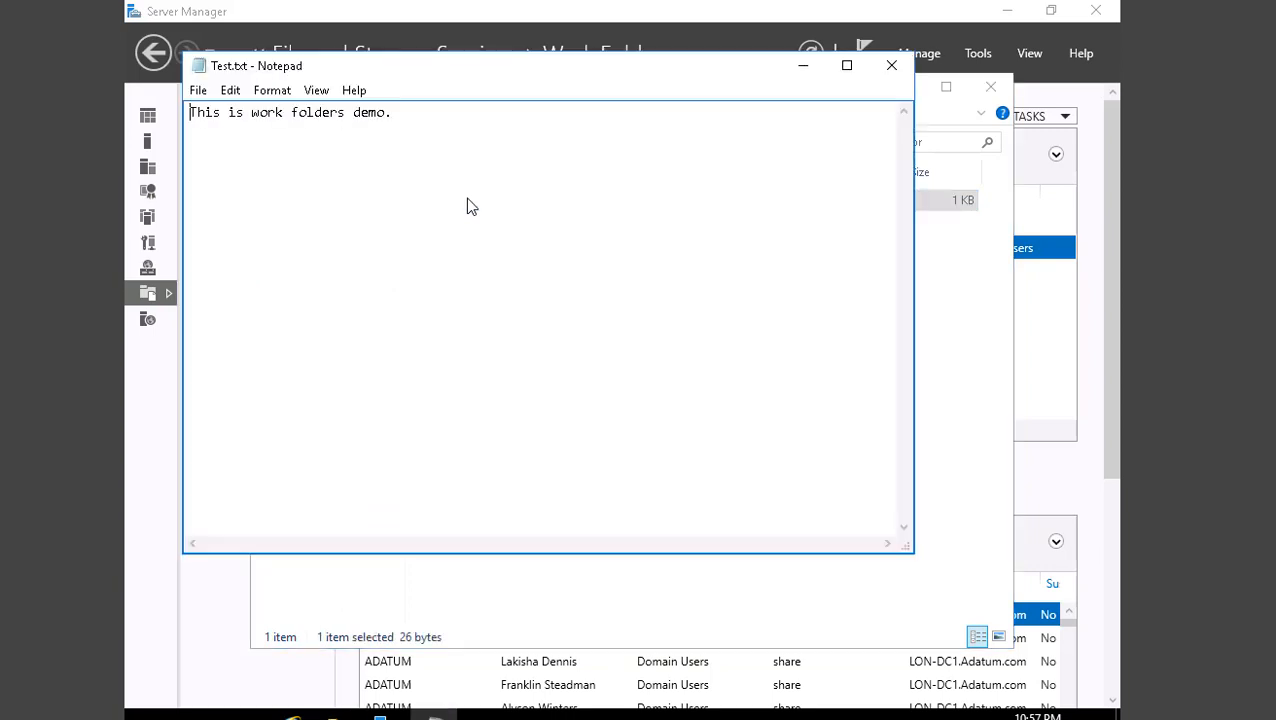